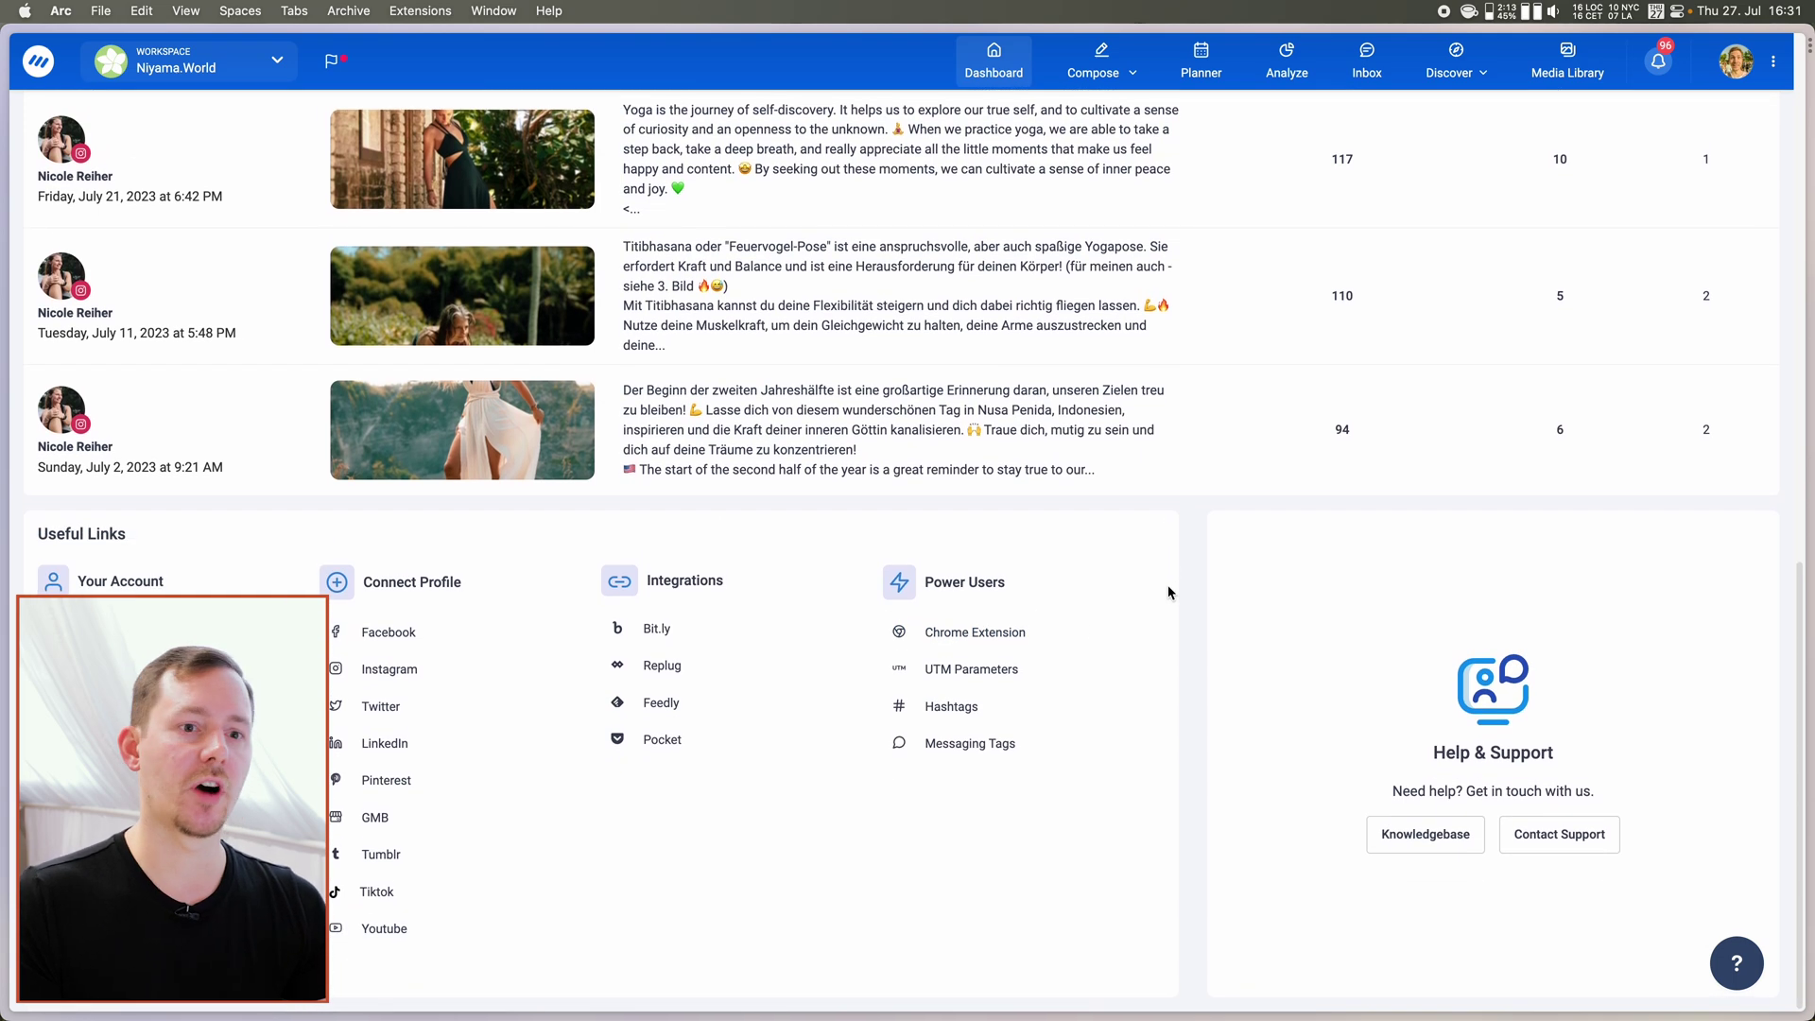
# Open the Planner, show the calendar by month and look through the July 2023 posts.
pyautogui.scroll(15, 1169, 593)
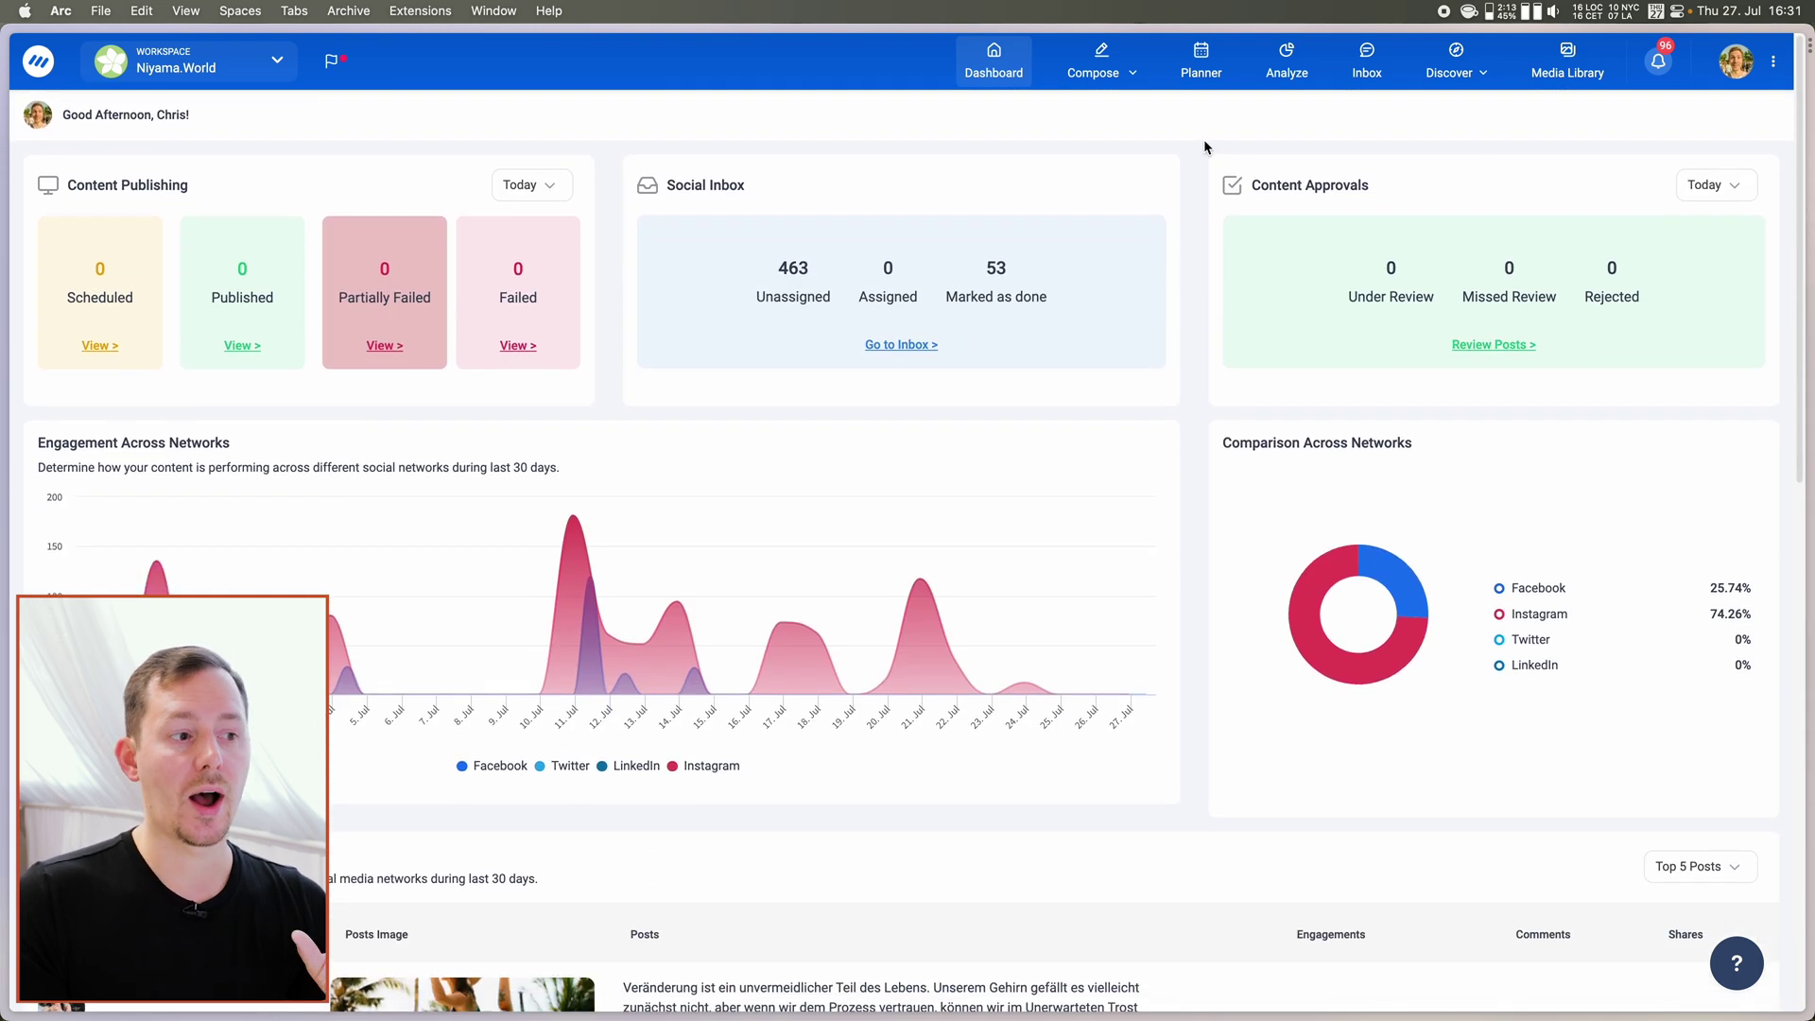
pyautogui.click(1200, 64)
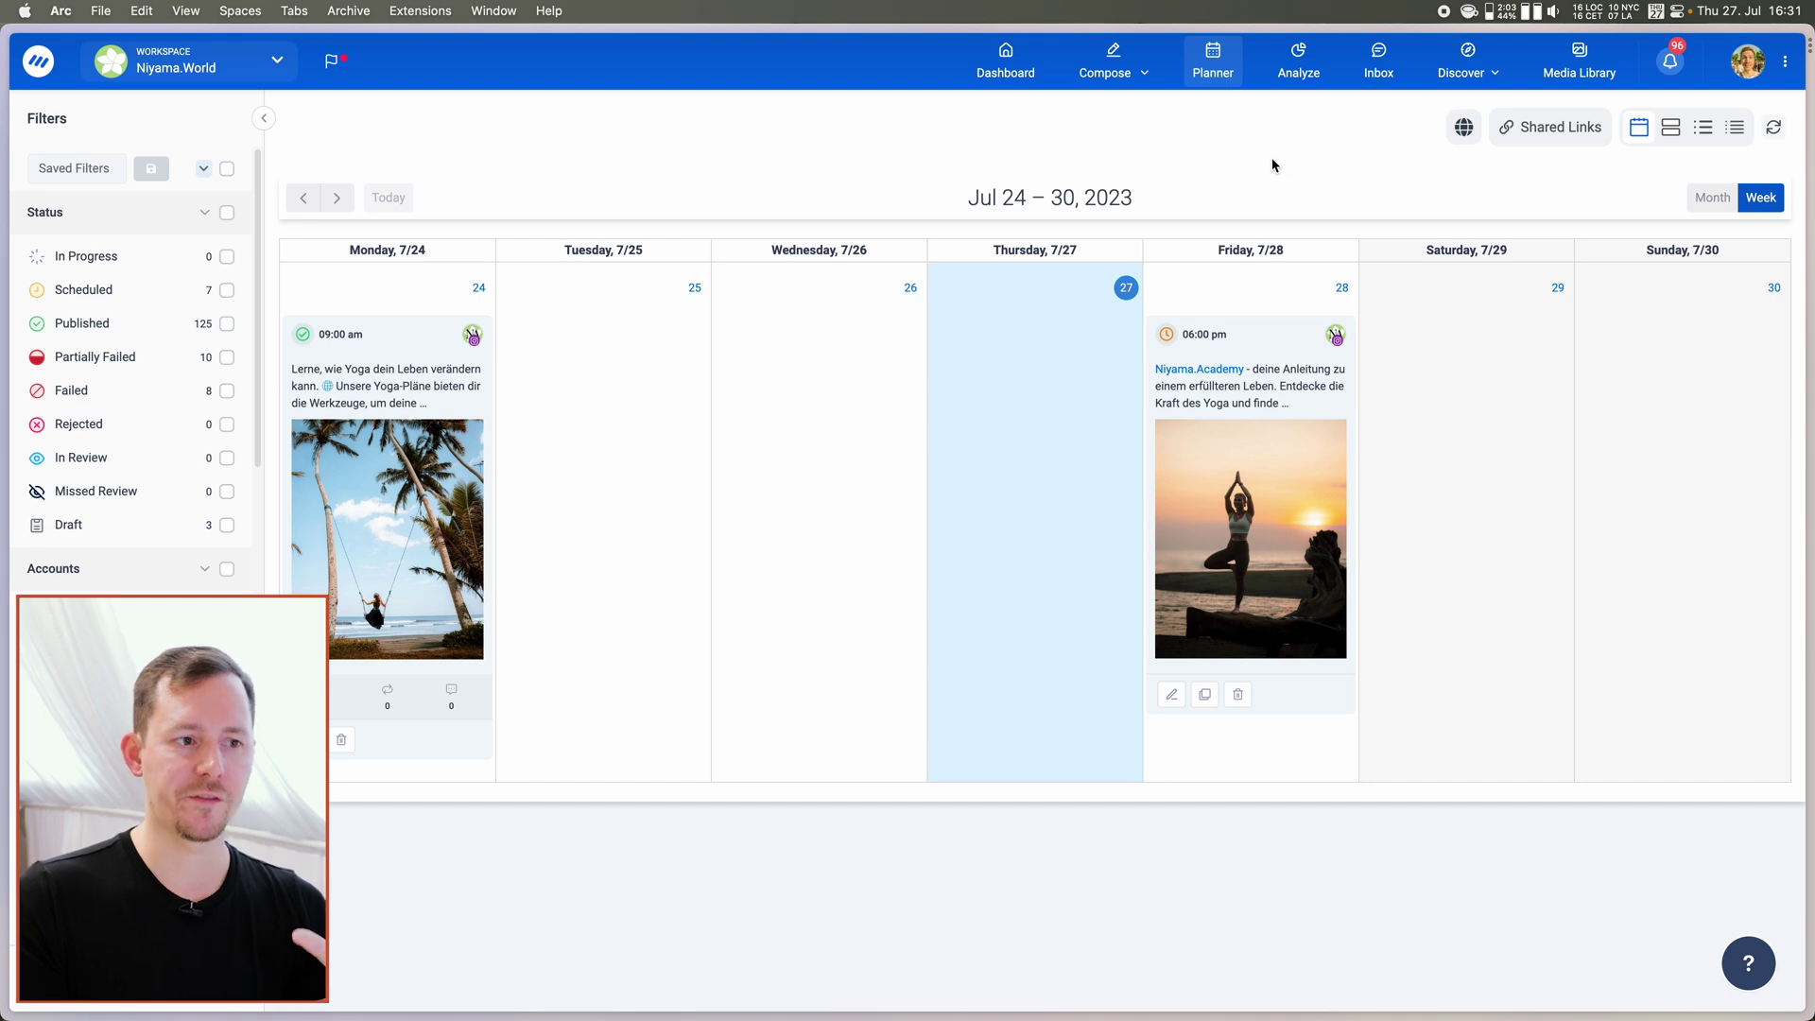
pyautogui.click(1726, 203)
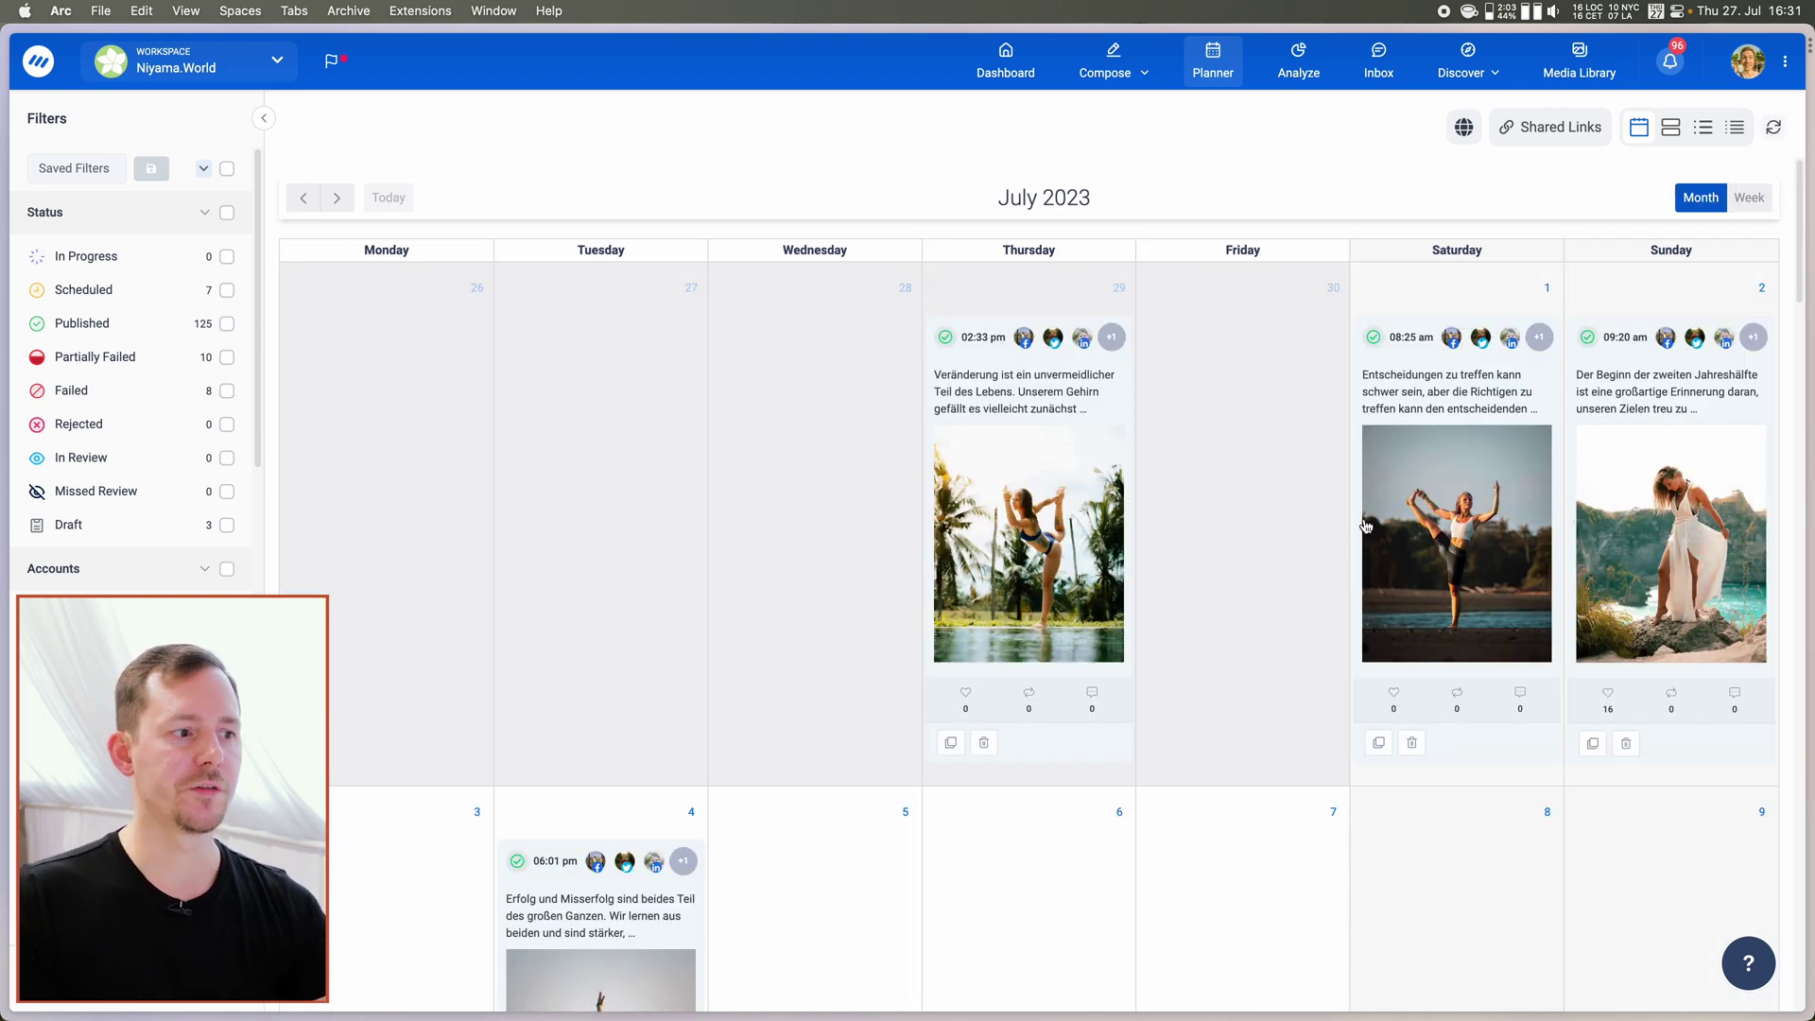
pyautogui.scroll(-10, 1366, 527)
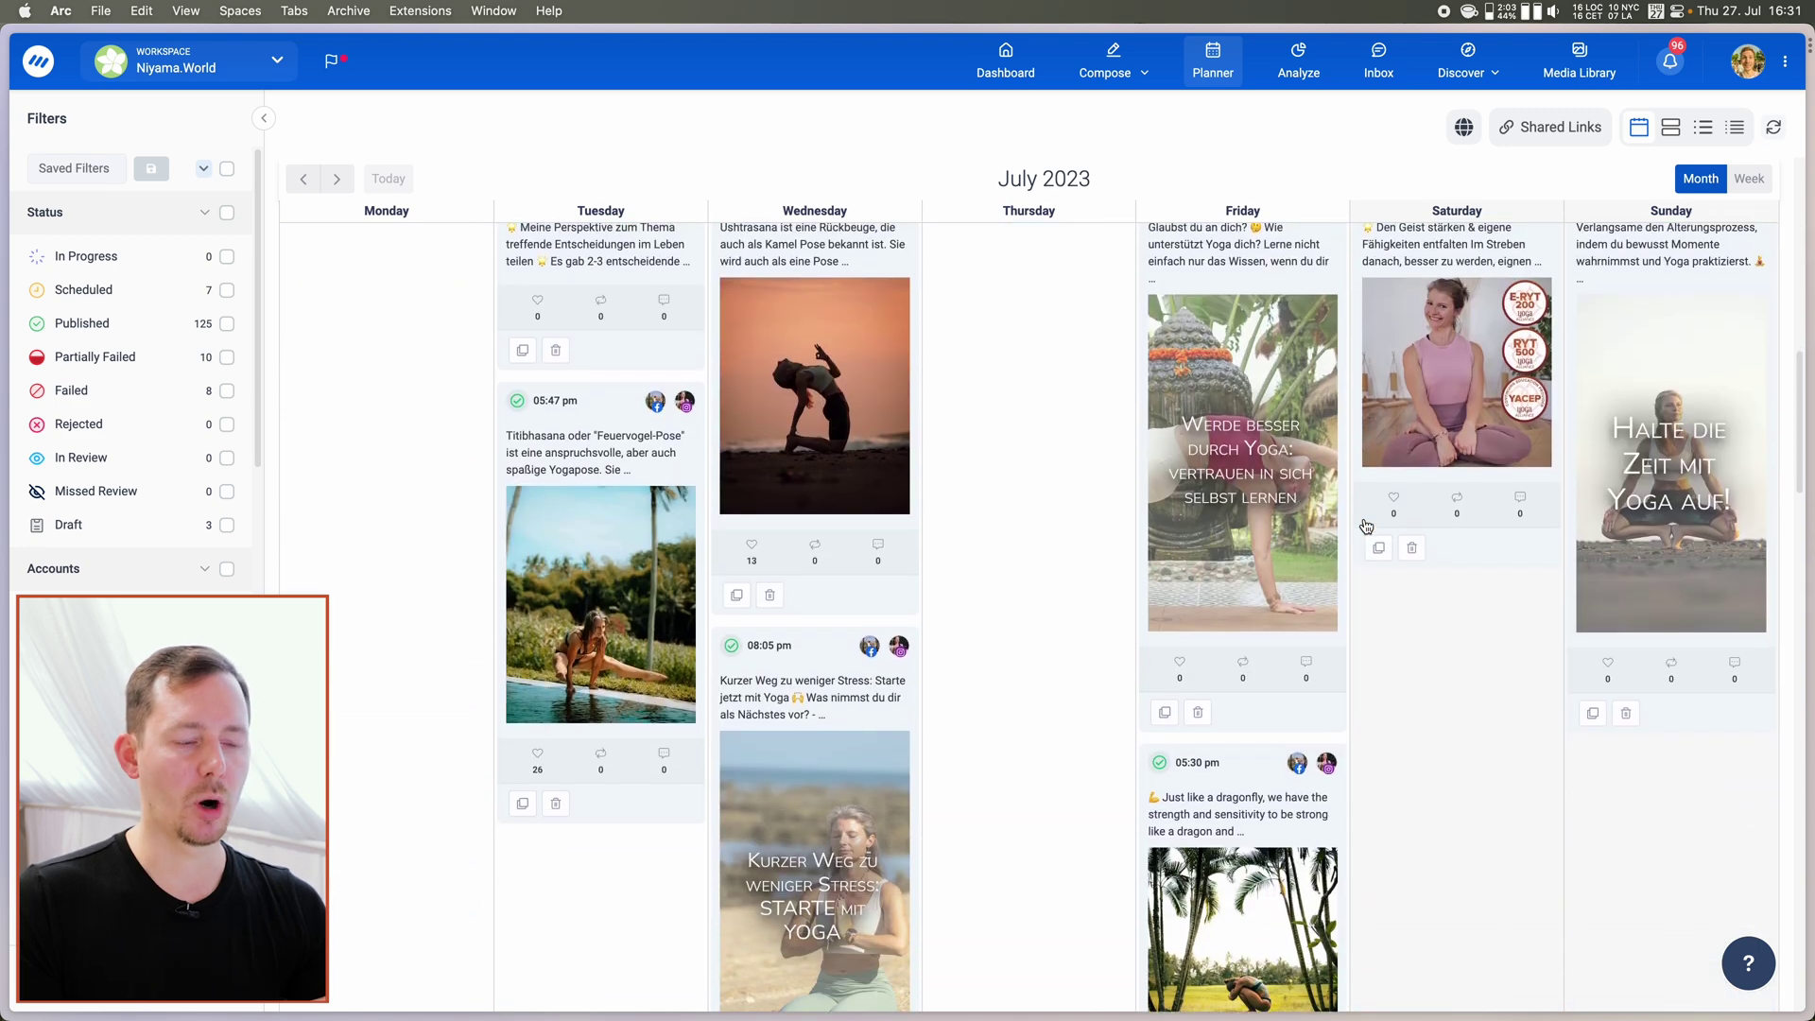
pyautogui.scroll(1, 1366, 527)
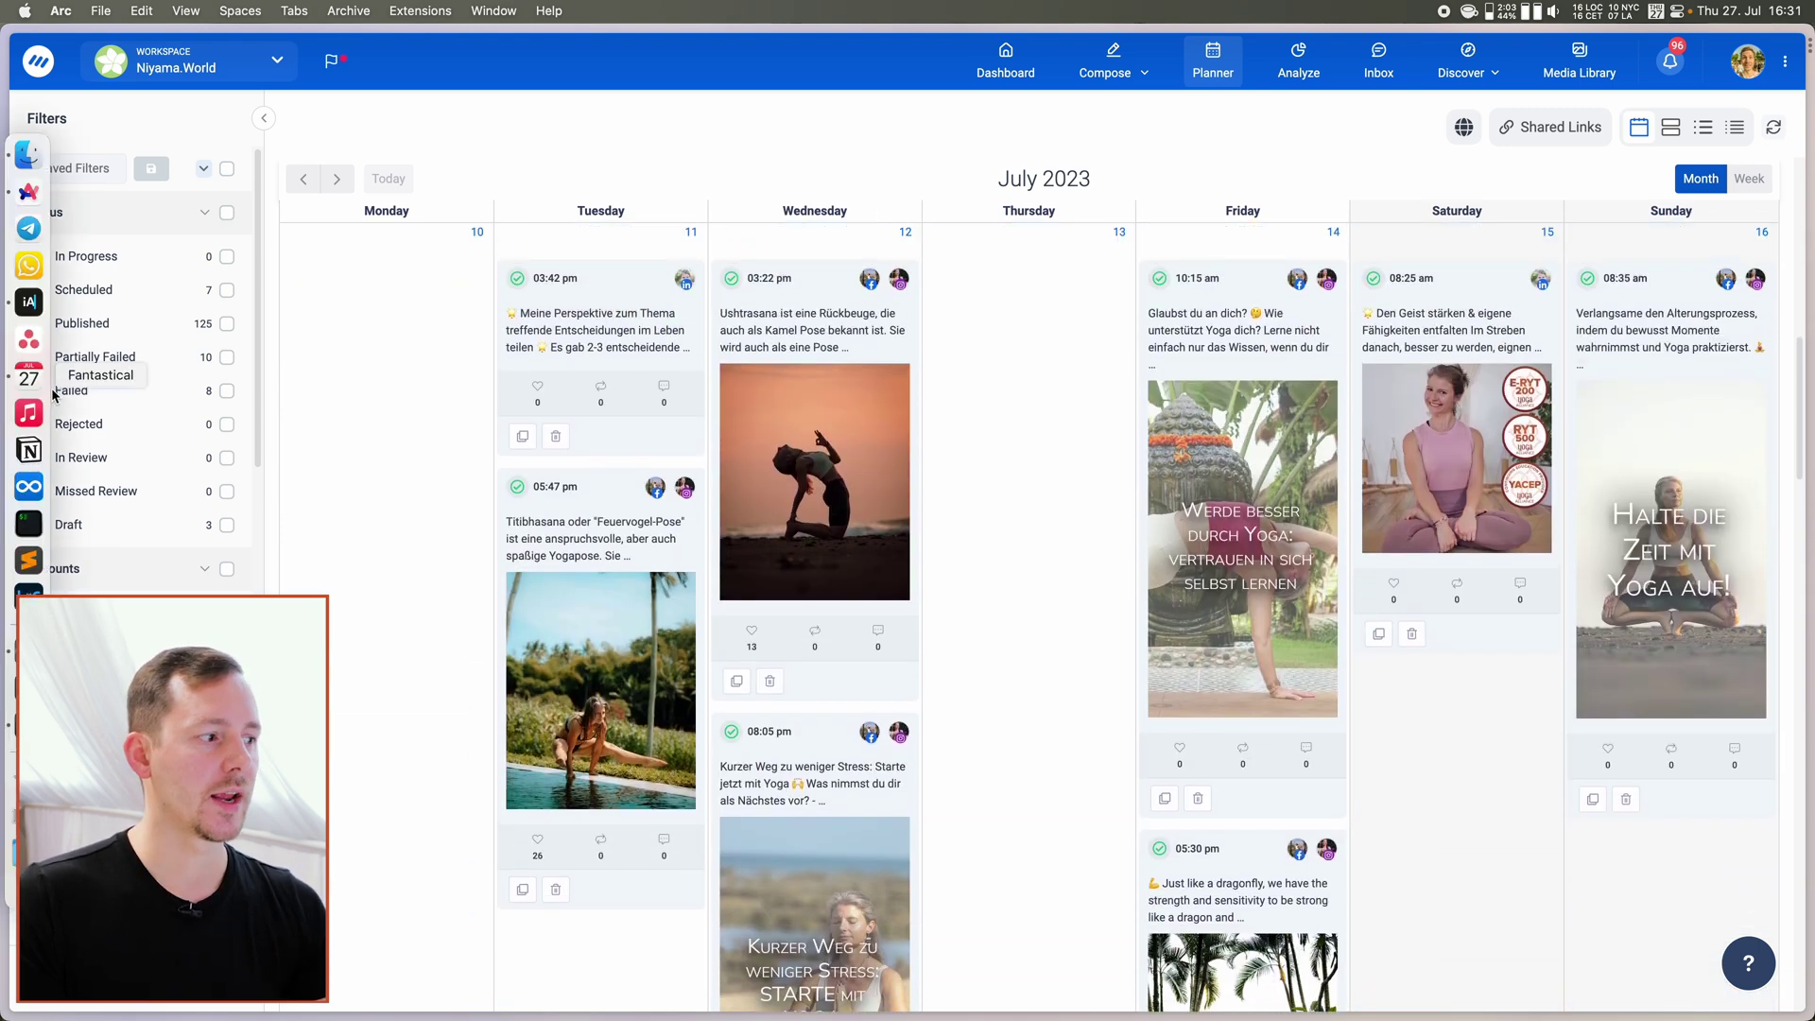
# Look through the Planner's status and account filters.
pyautogui.scroll(-10, 162, 441)
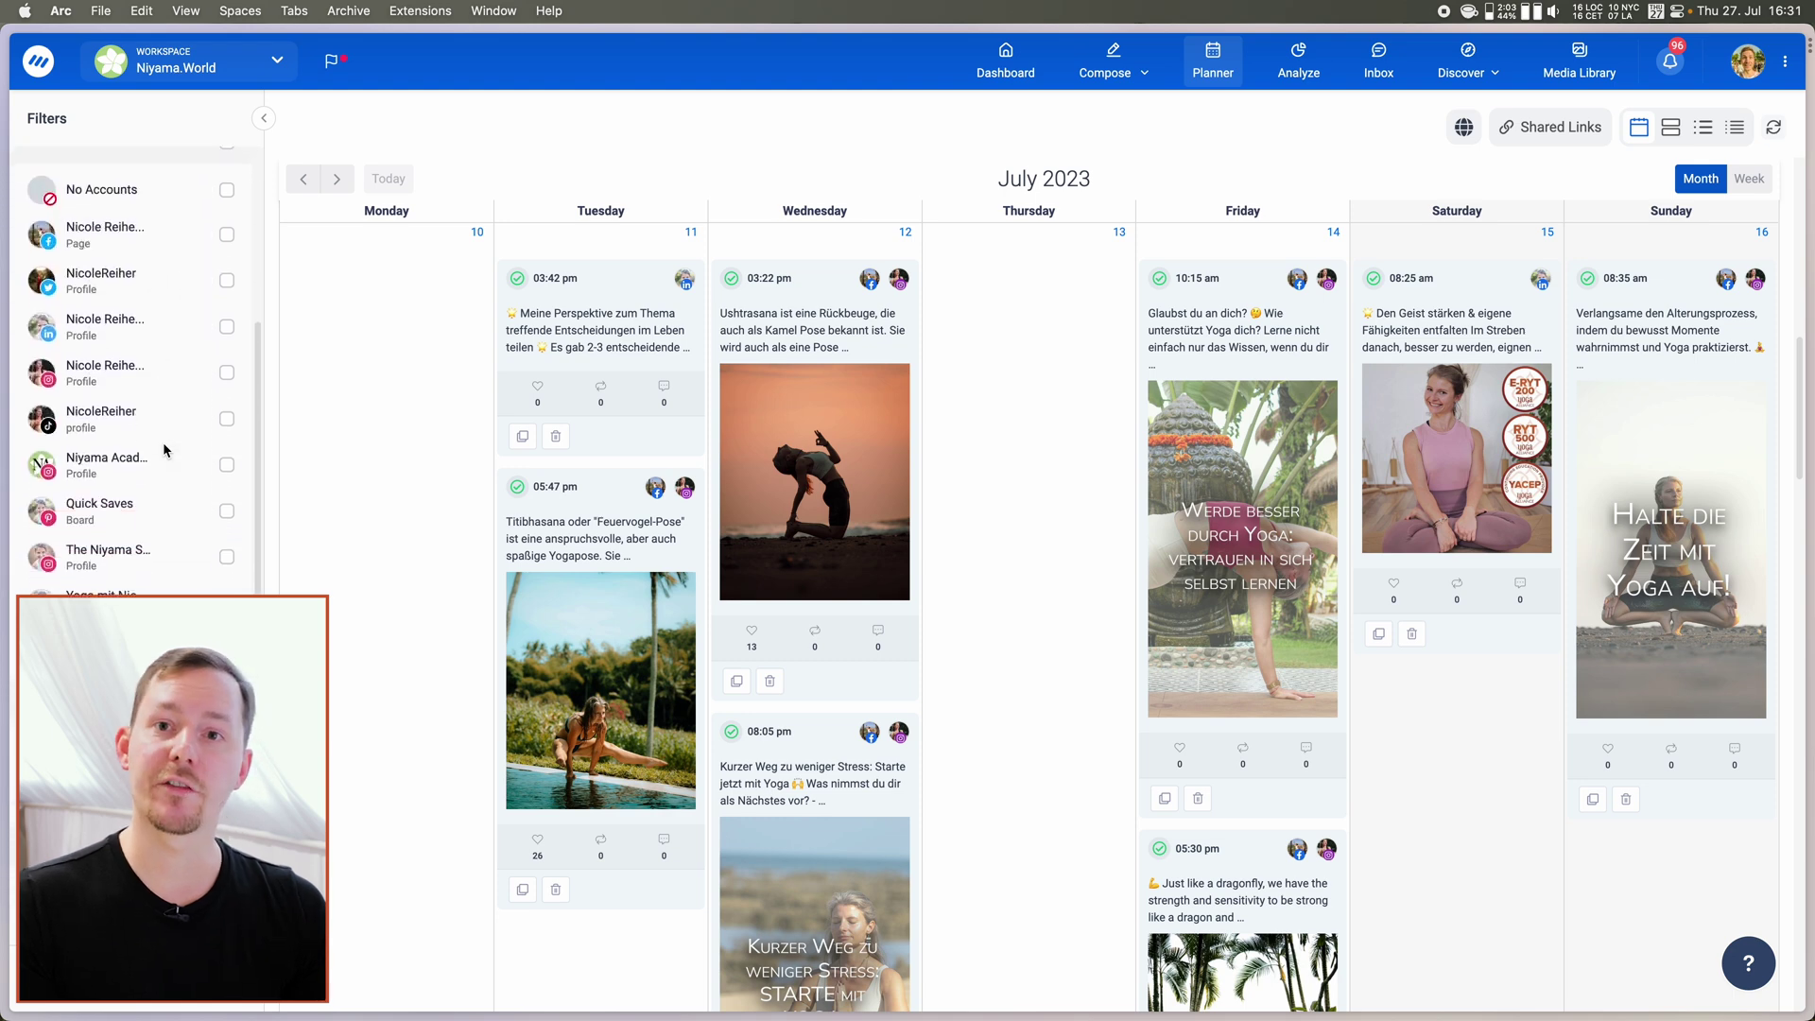
pyautogui.scroll(8, 165, 451)
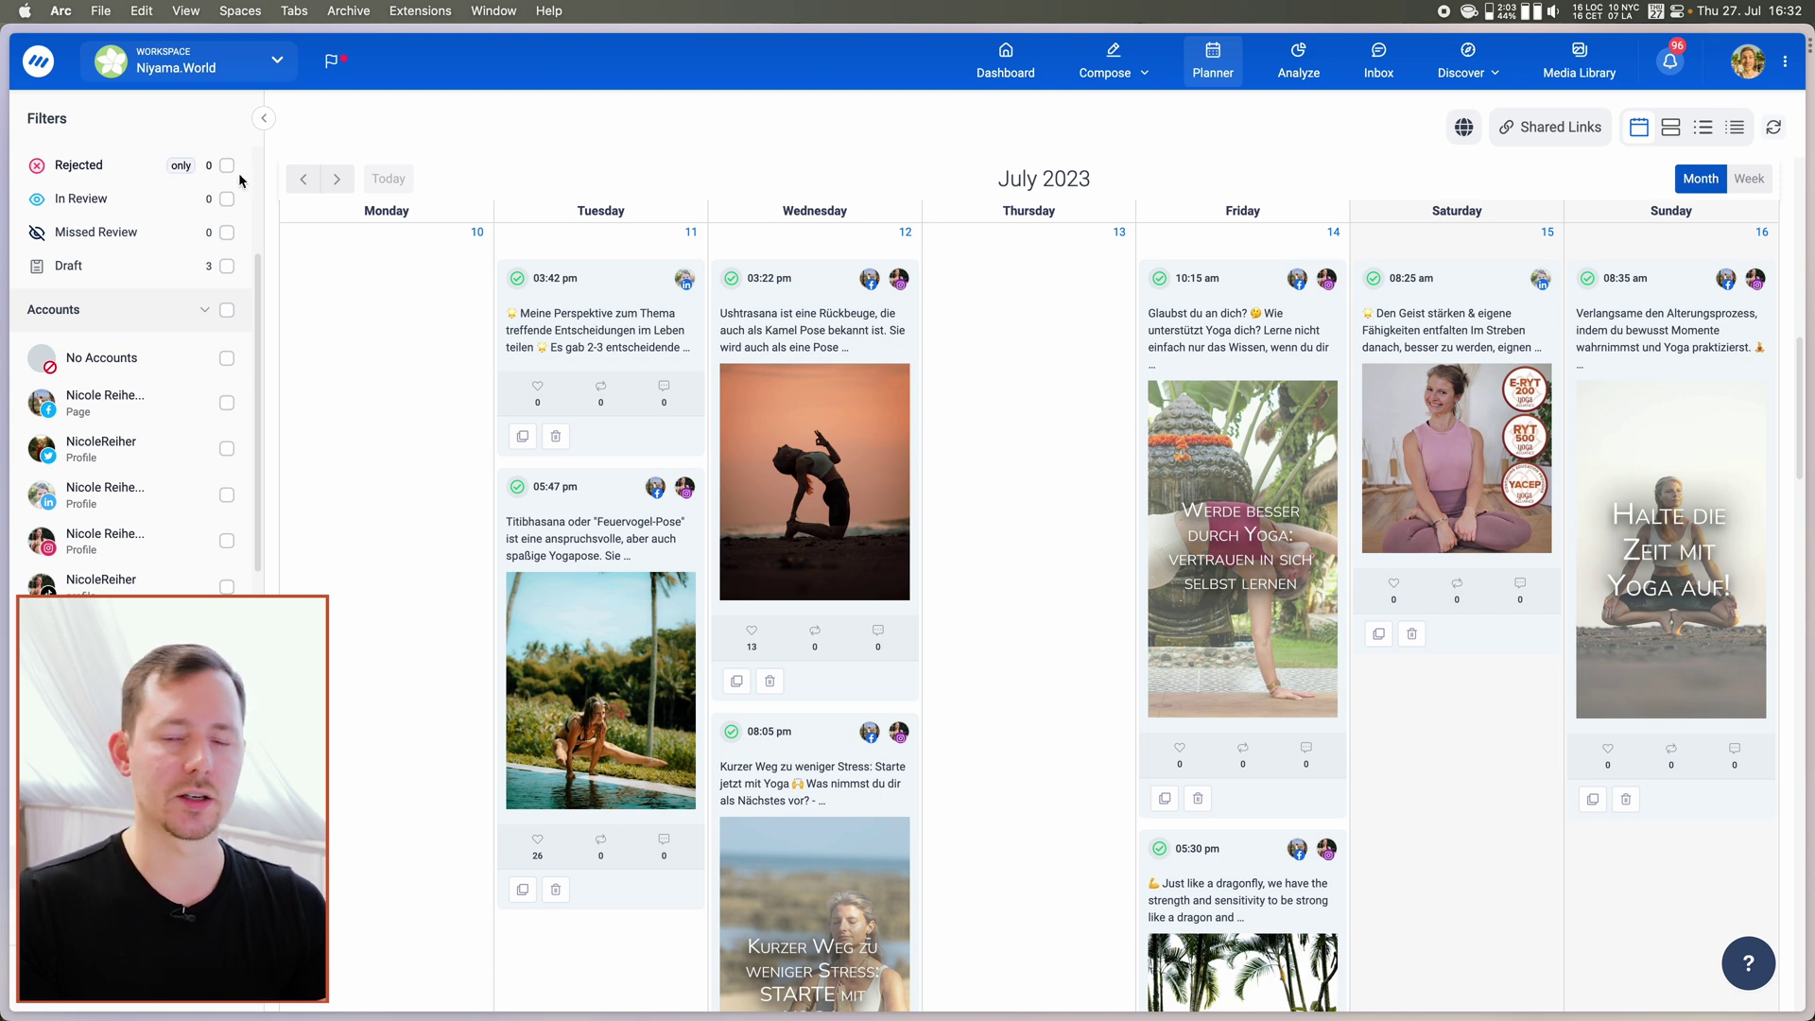
pyautogui.scroll(5, 1118, 515)
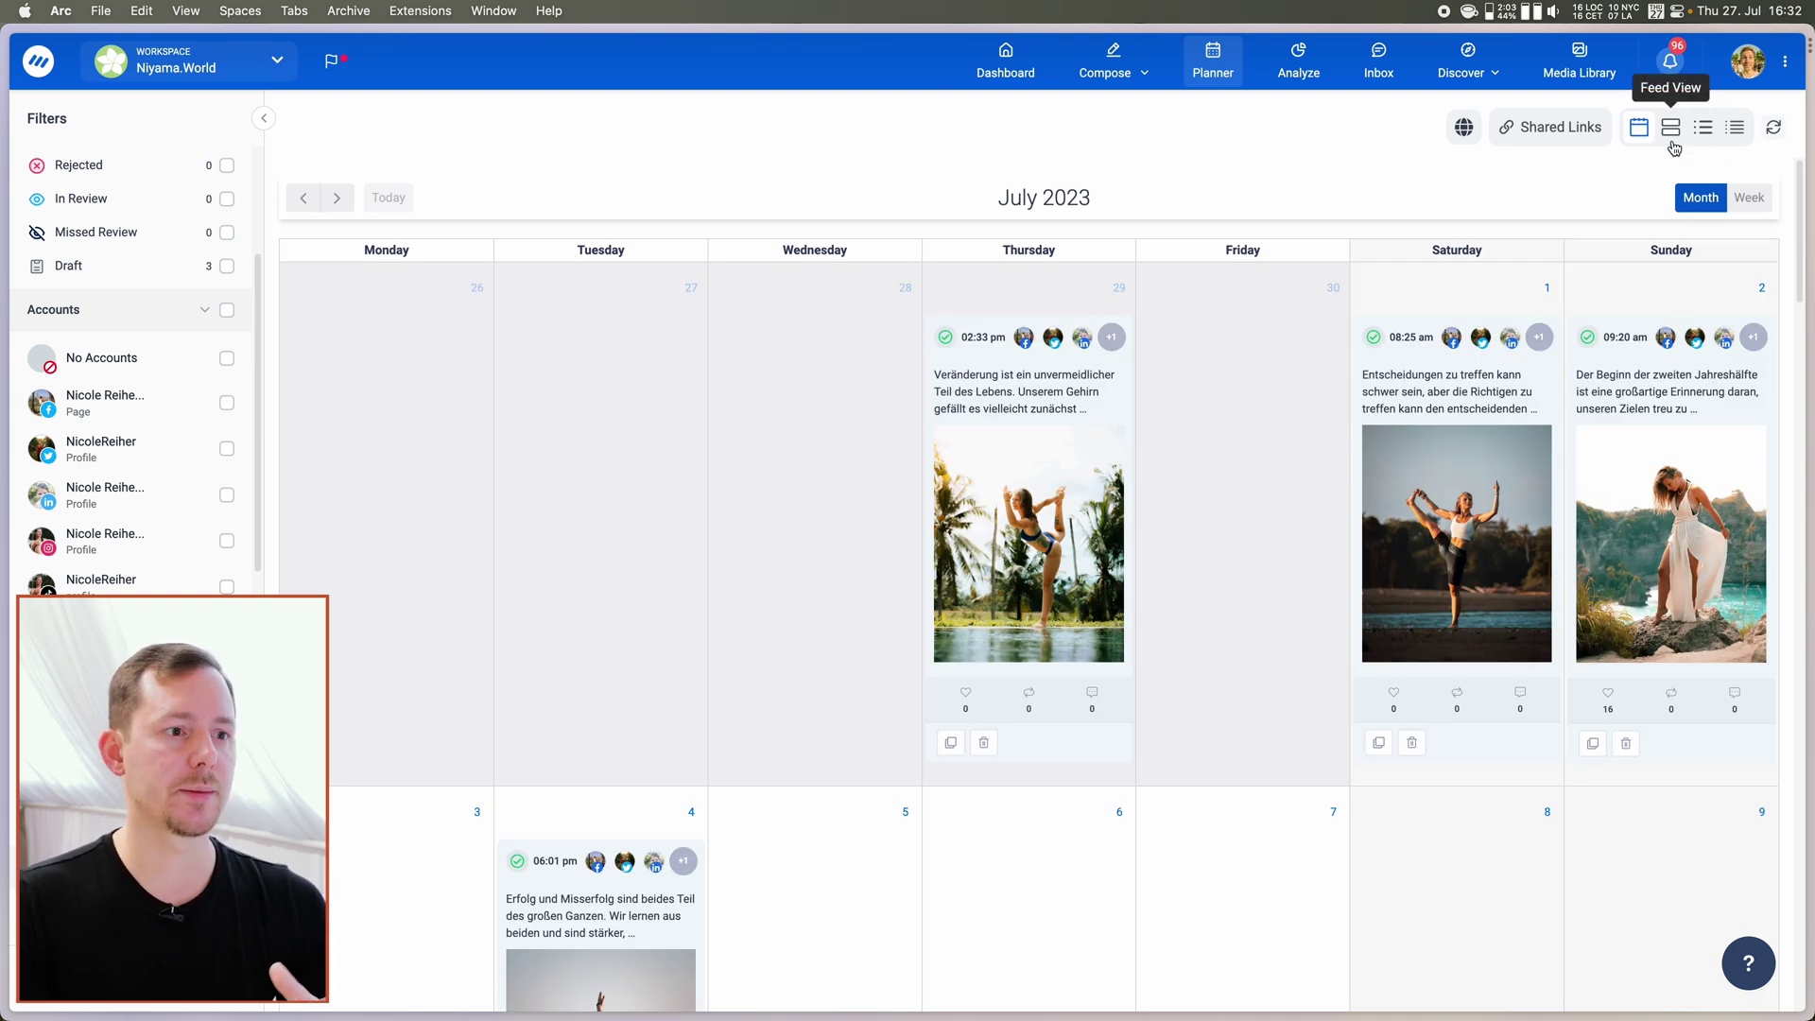
# Switch the Planner to Feed View and browse the published and scheduled posts.
pyautogui.click(1671, 142)
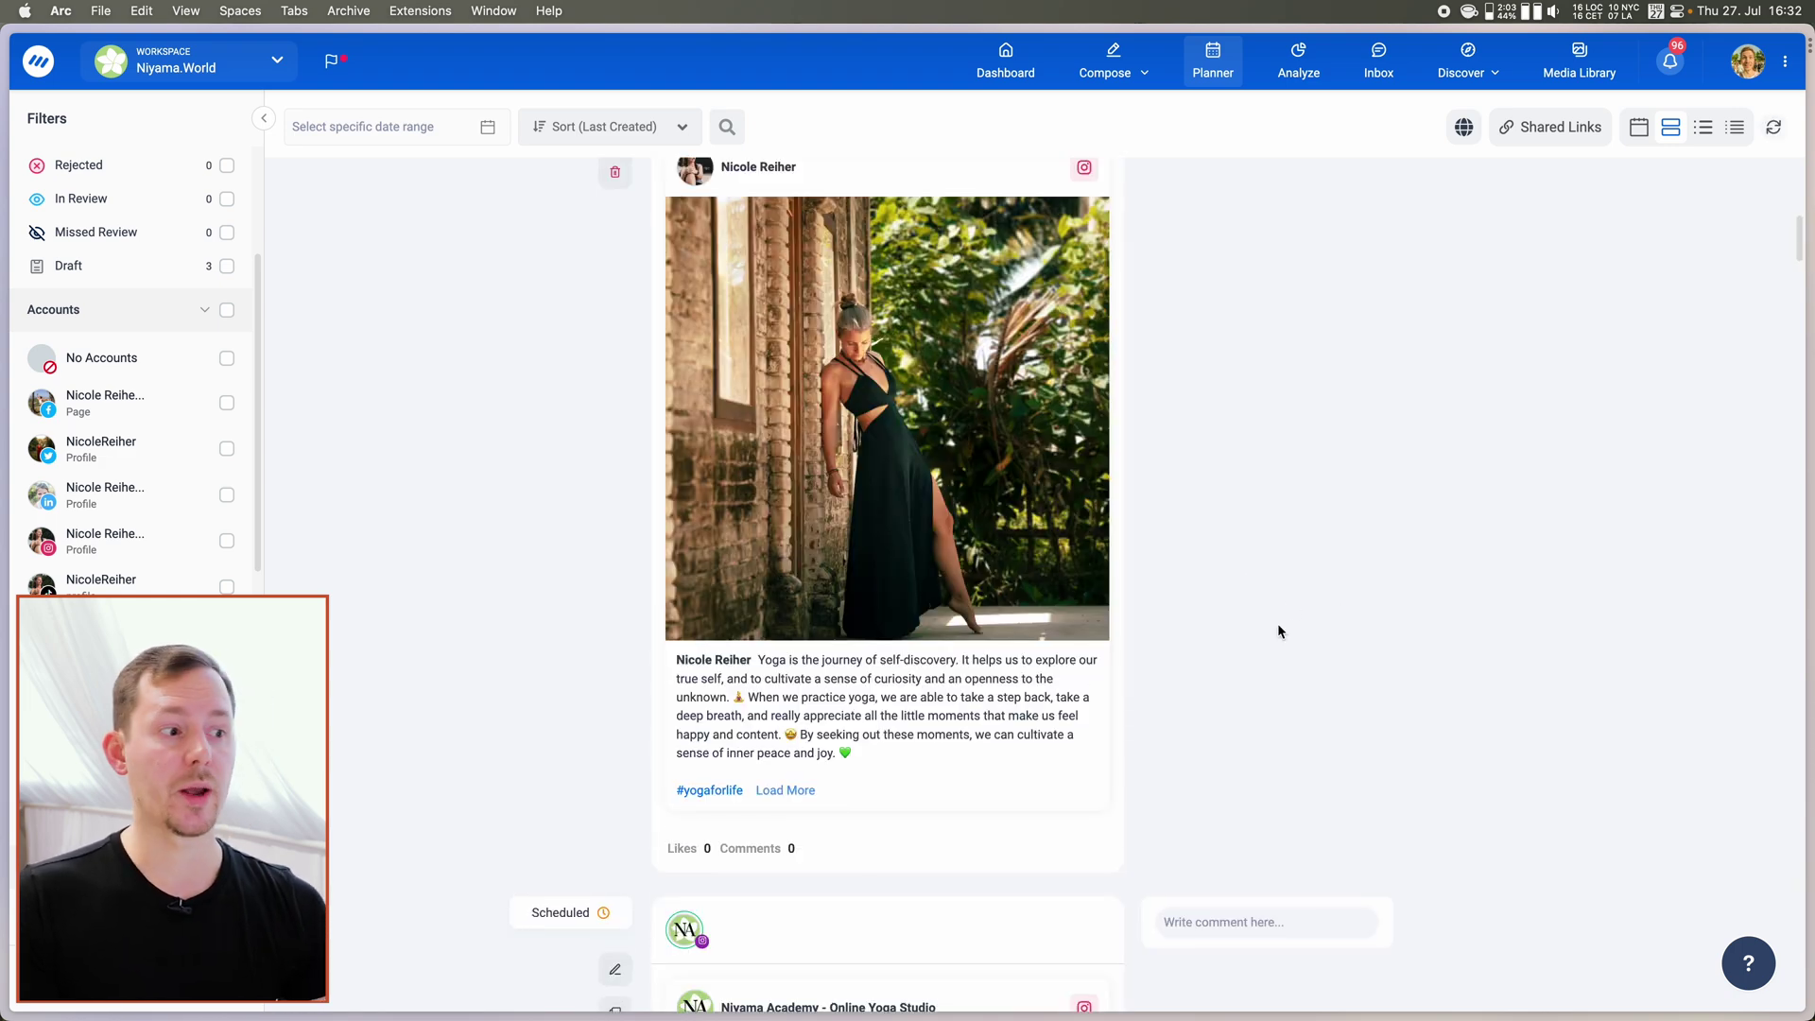
pyautogui.scroll(-6, 1278, 625)
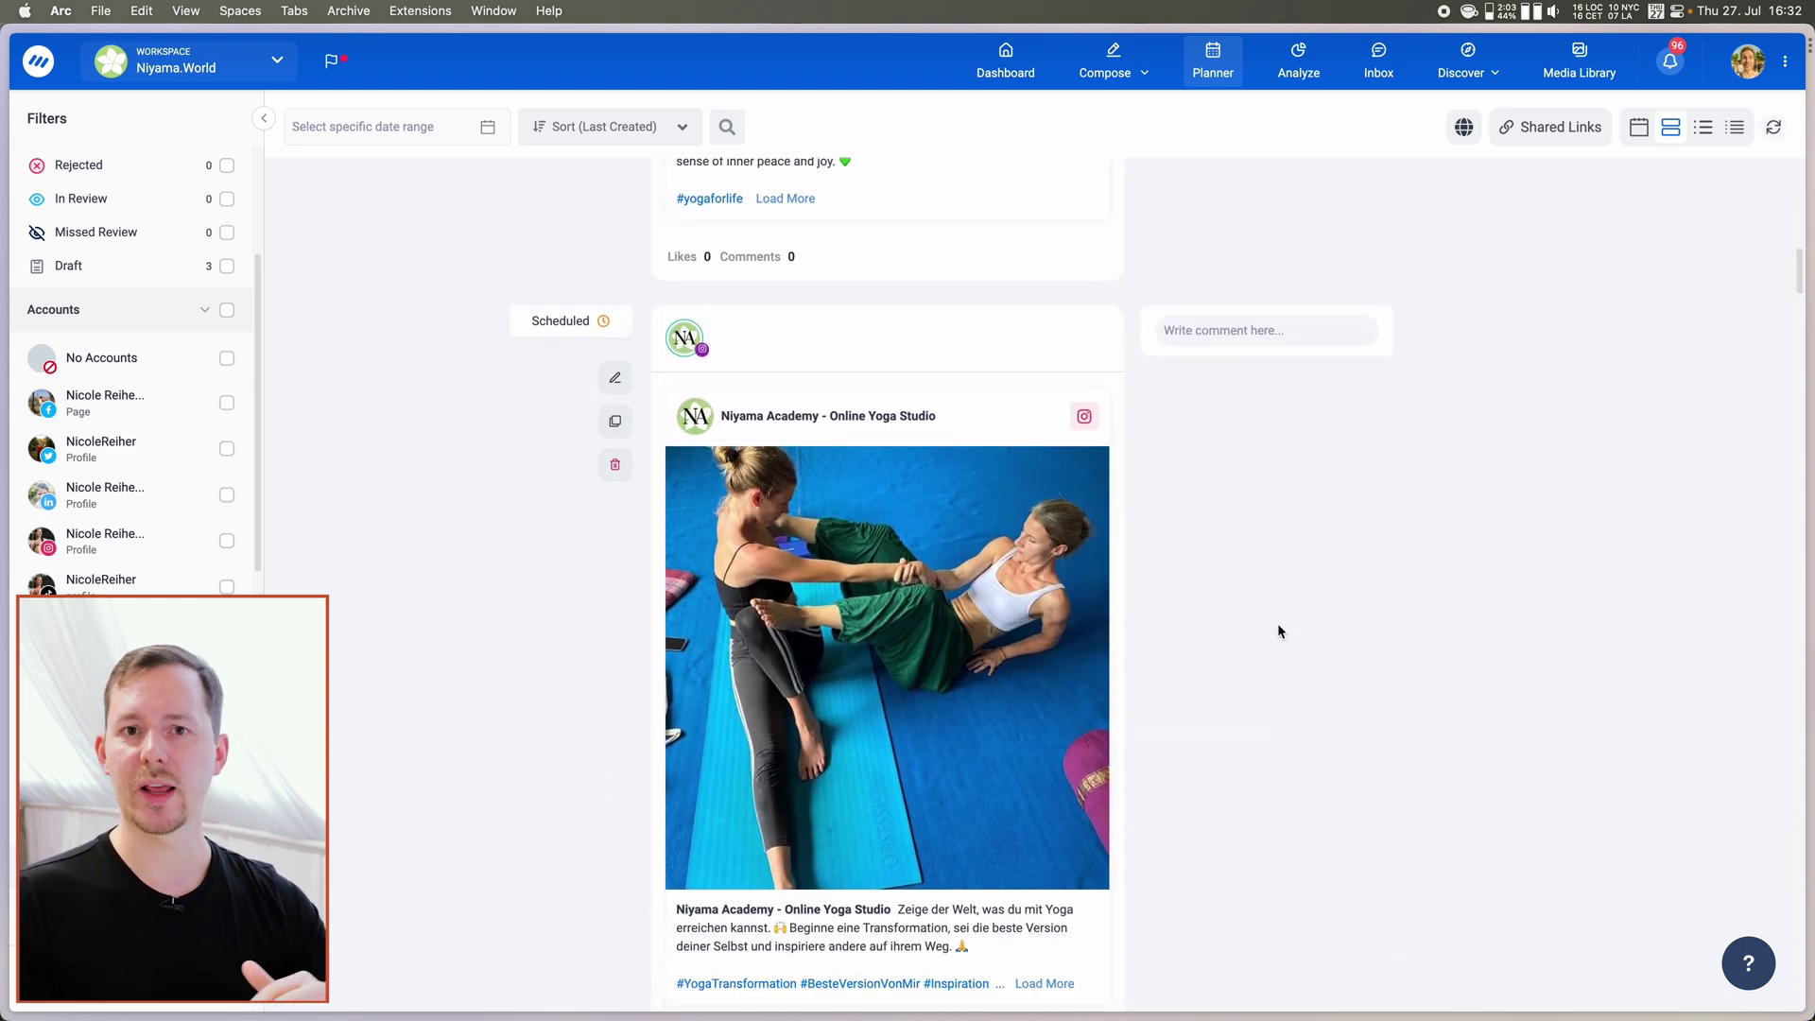
pyautogui.scroll(-15, 1278, 624)
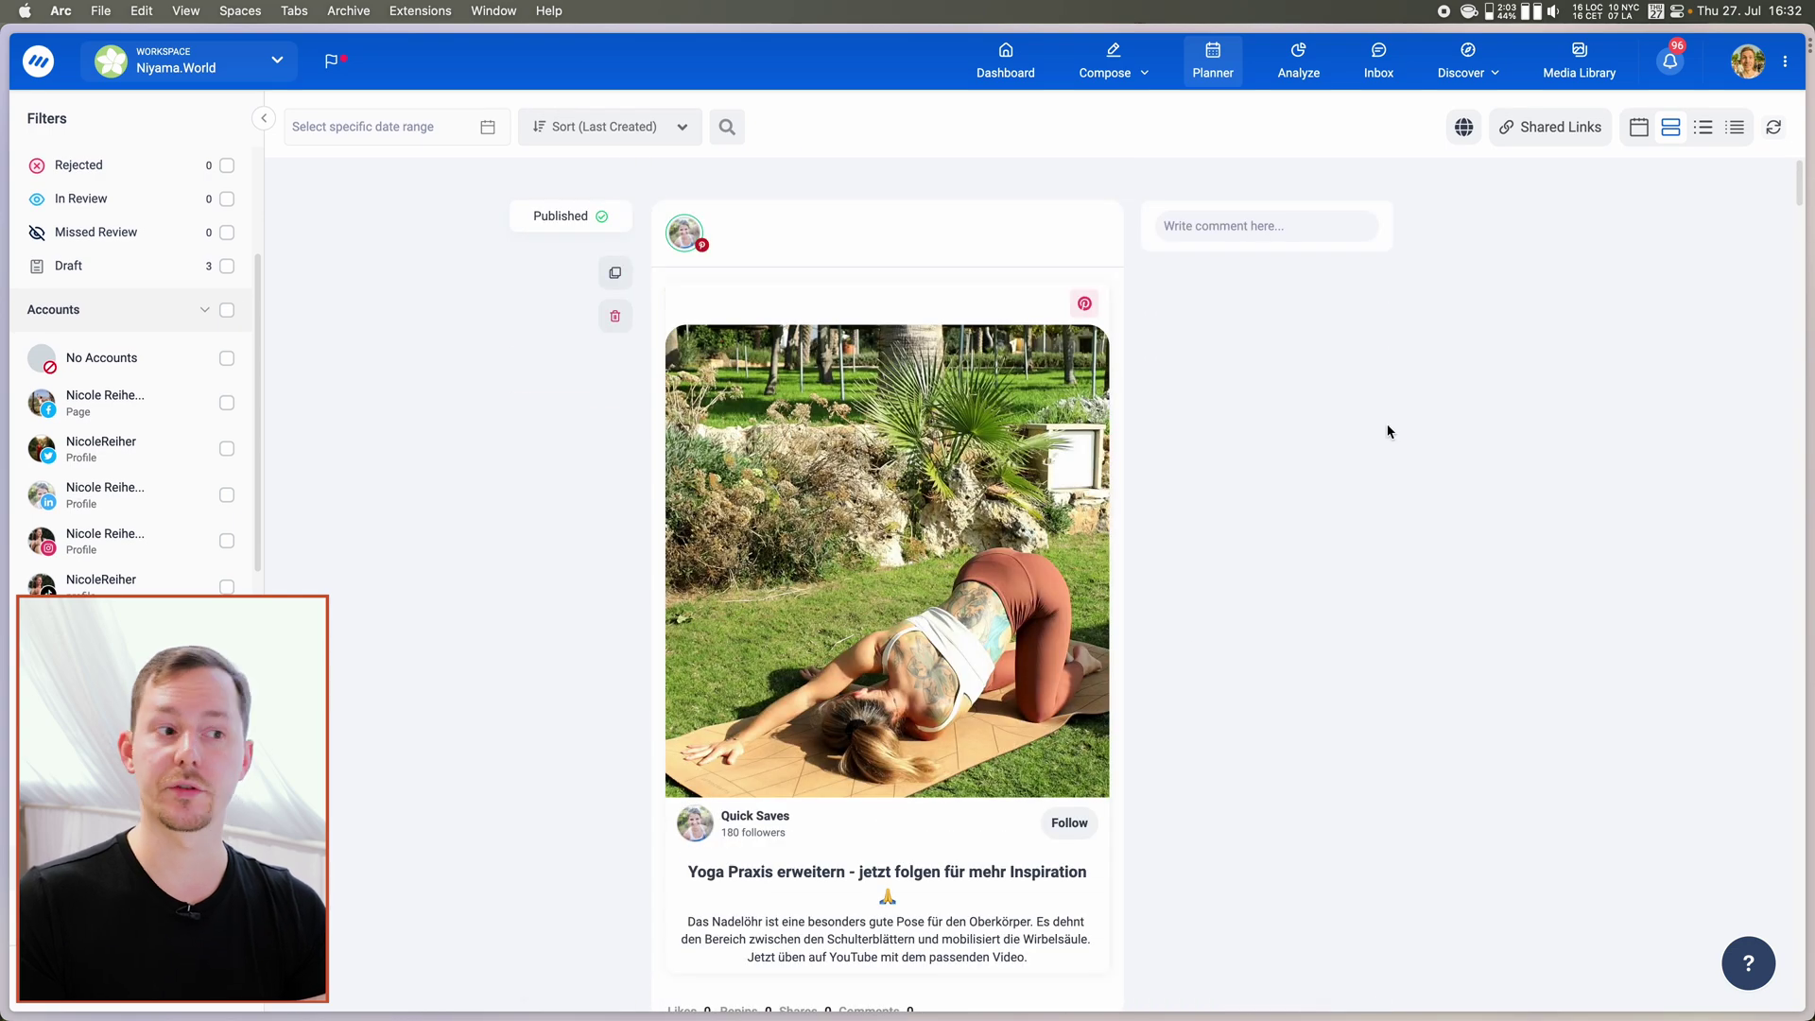
# Return the Planner to the monthly calendar and review the posts from the start of July through early August.
pyautogui.click(1647, 134)
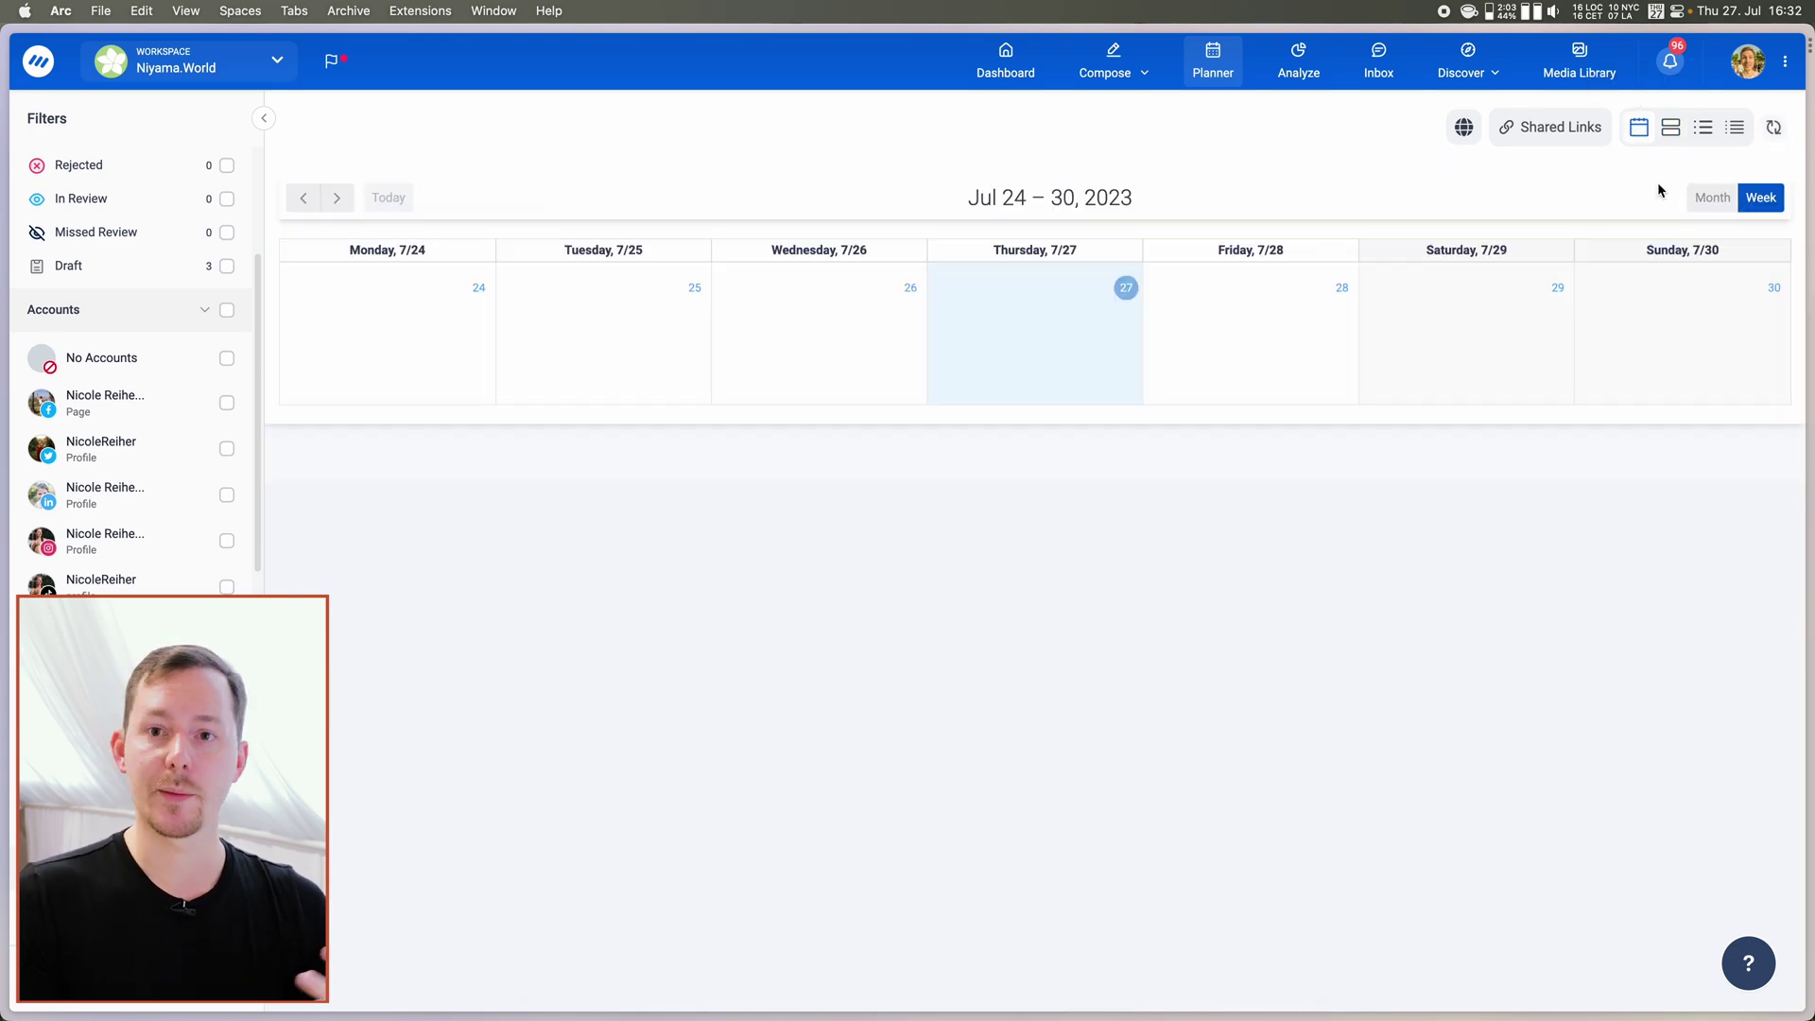
pyautogui.click(1709, 200)
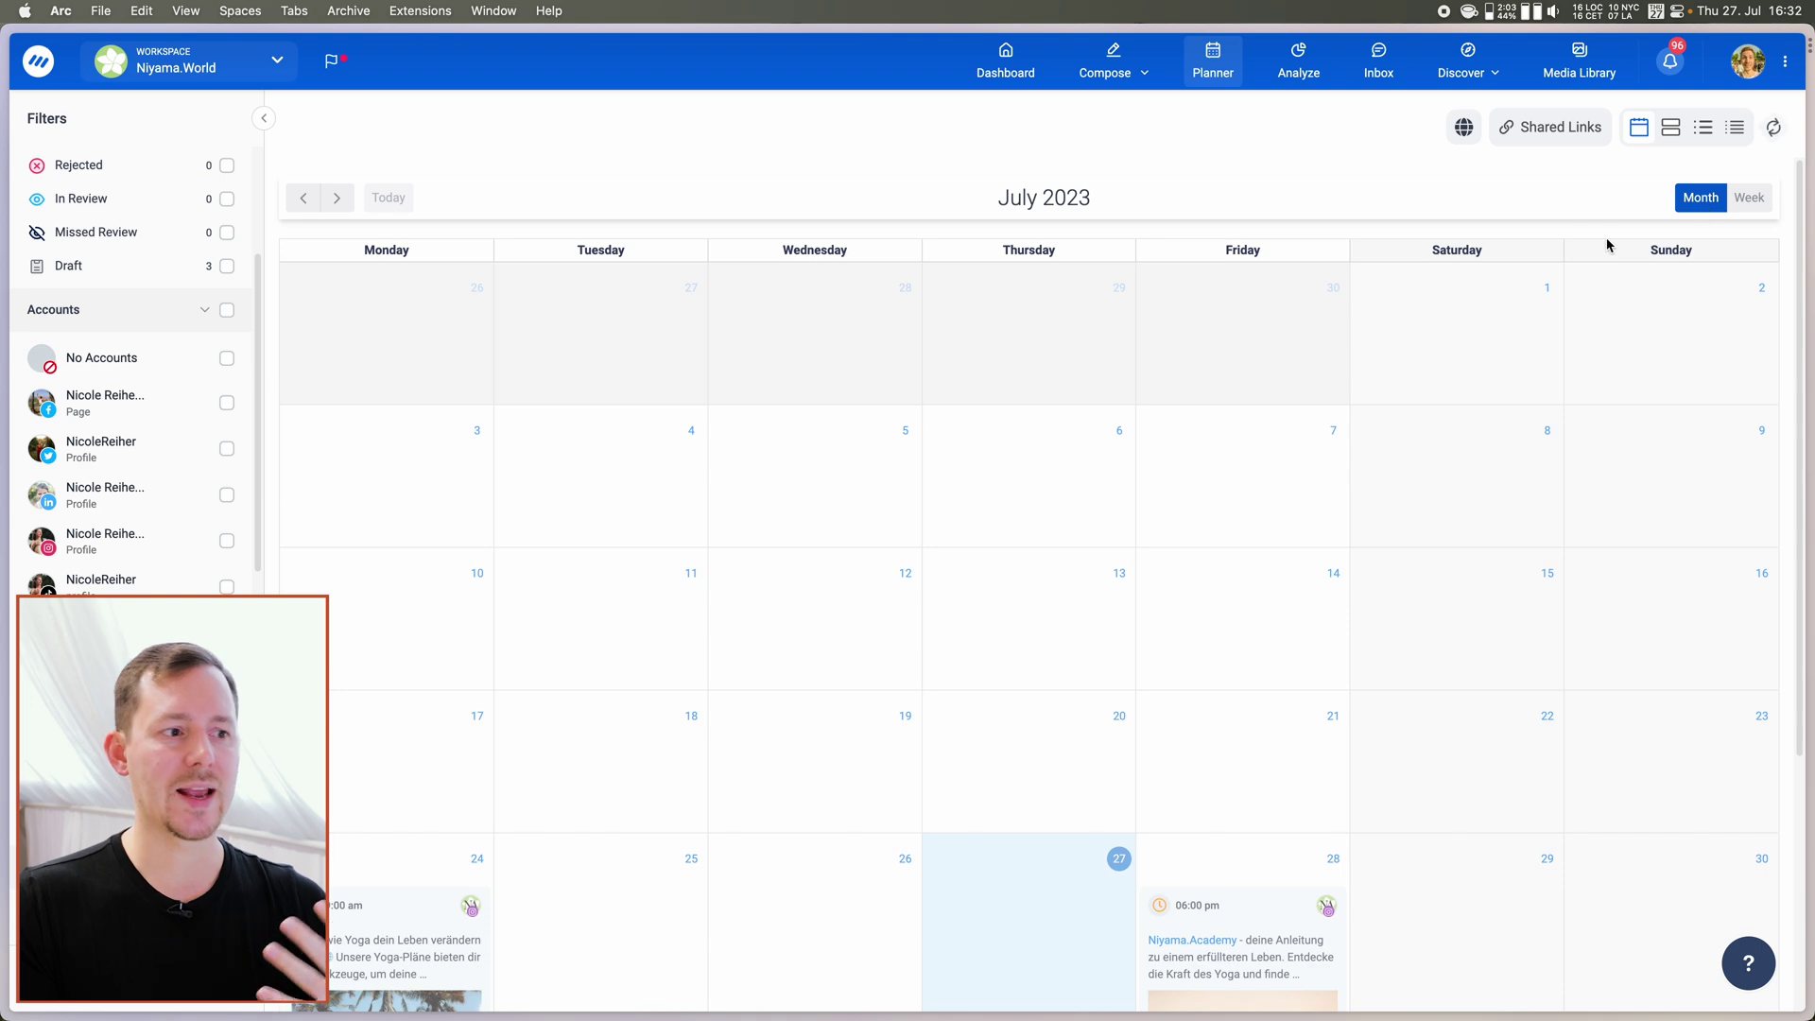
pyautogui.scroll(-5, 1514, 518)
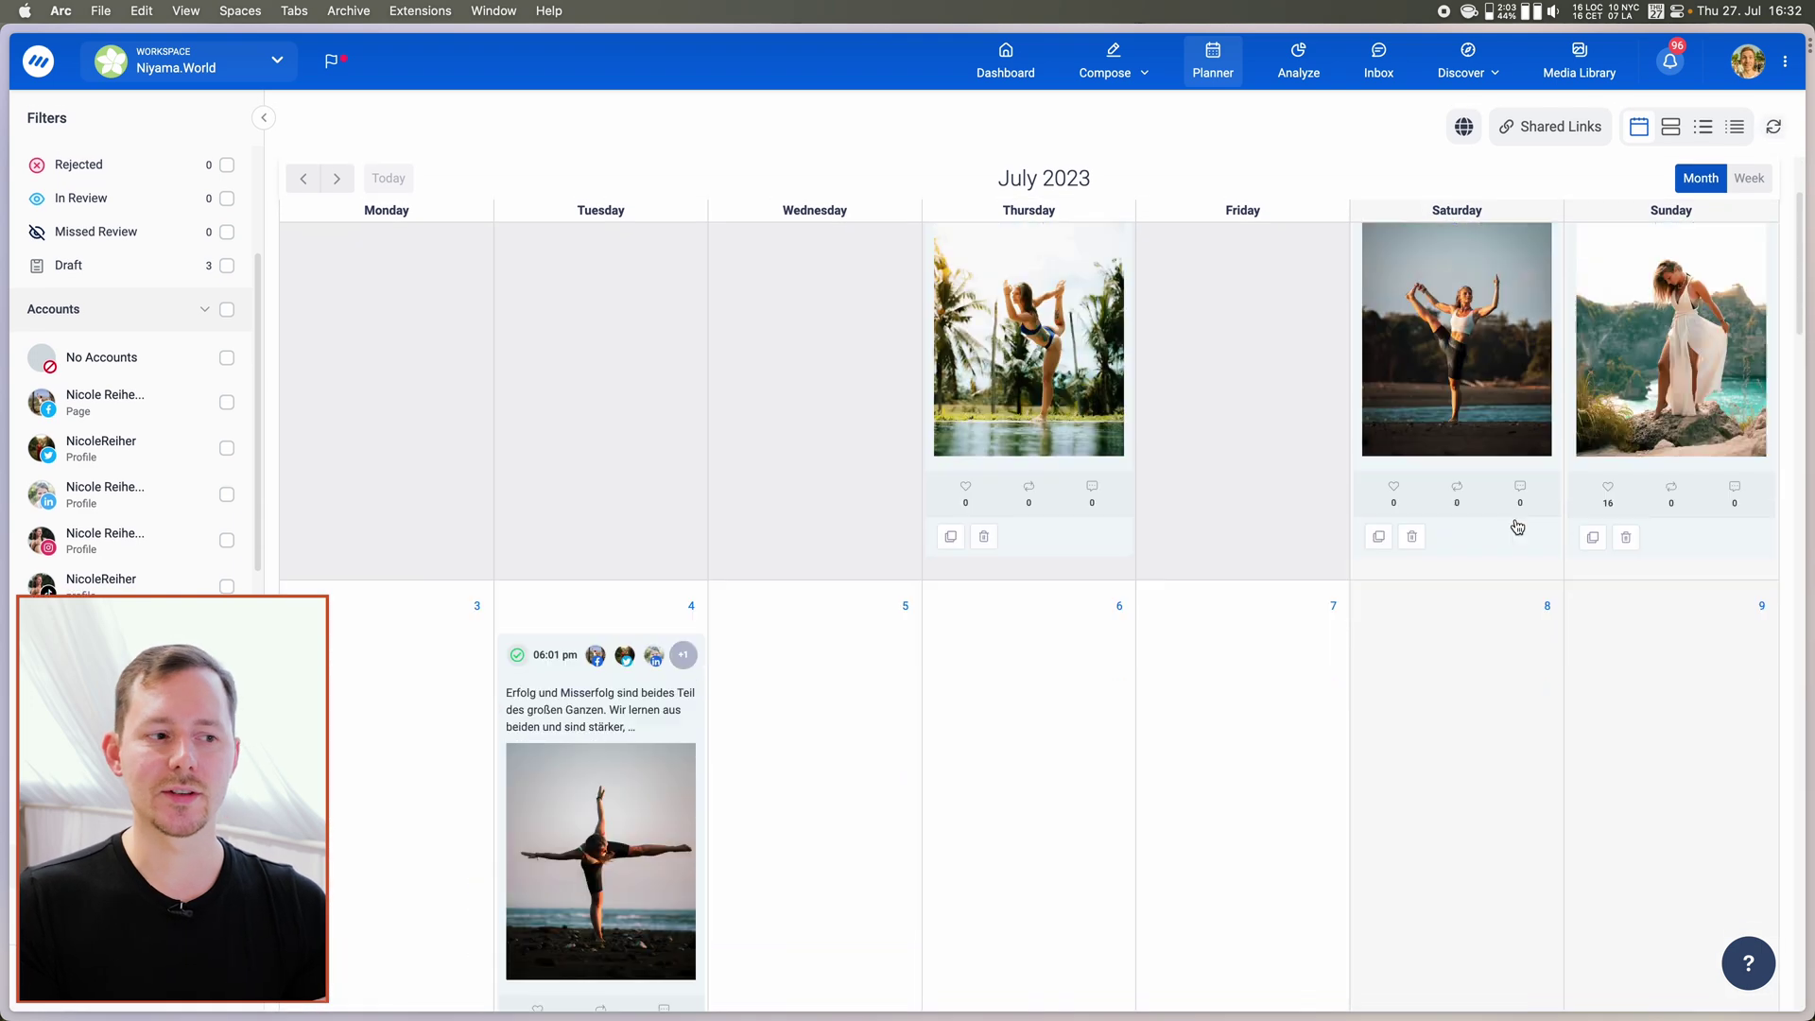
pyautogui.scroll(5, 1514, 518)
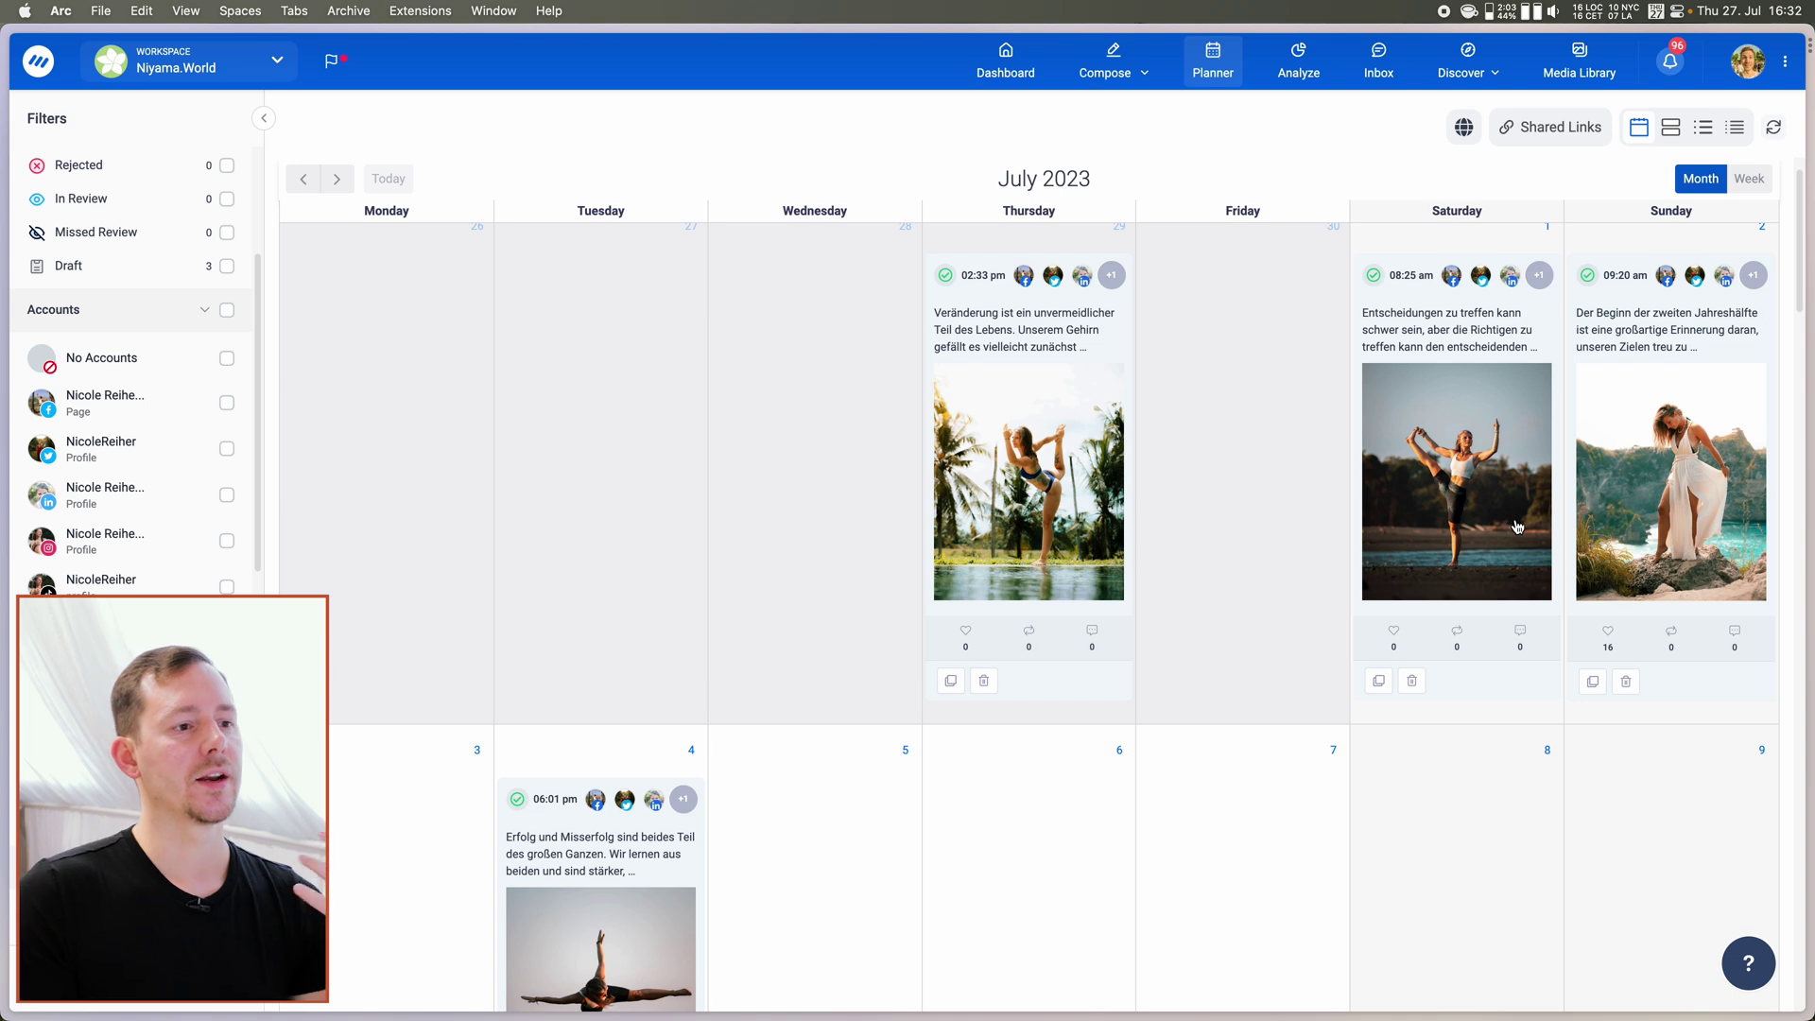
pyautogui.scroll(2, 1479, 385)
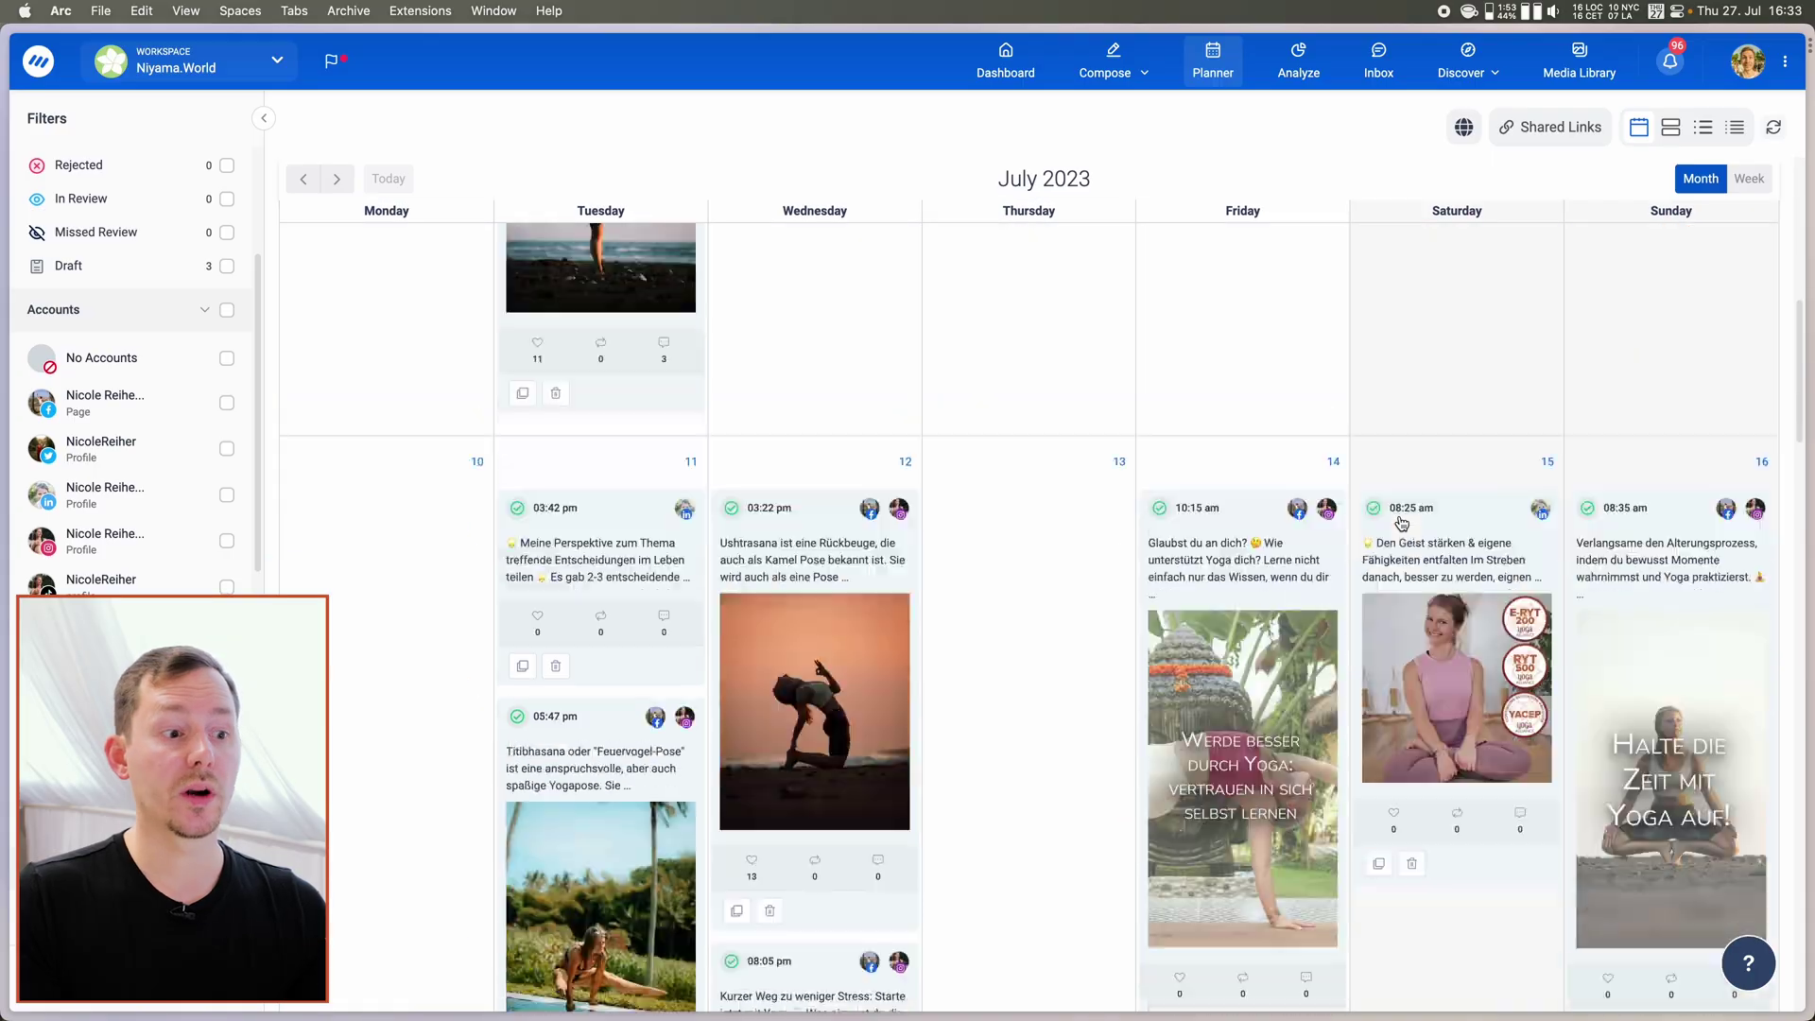
pyautogui.scroll(-1, 1401, 522)
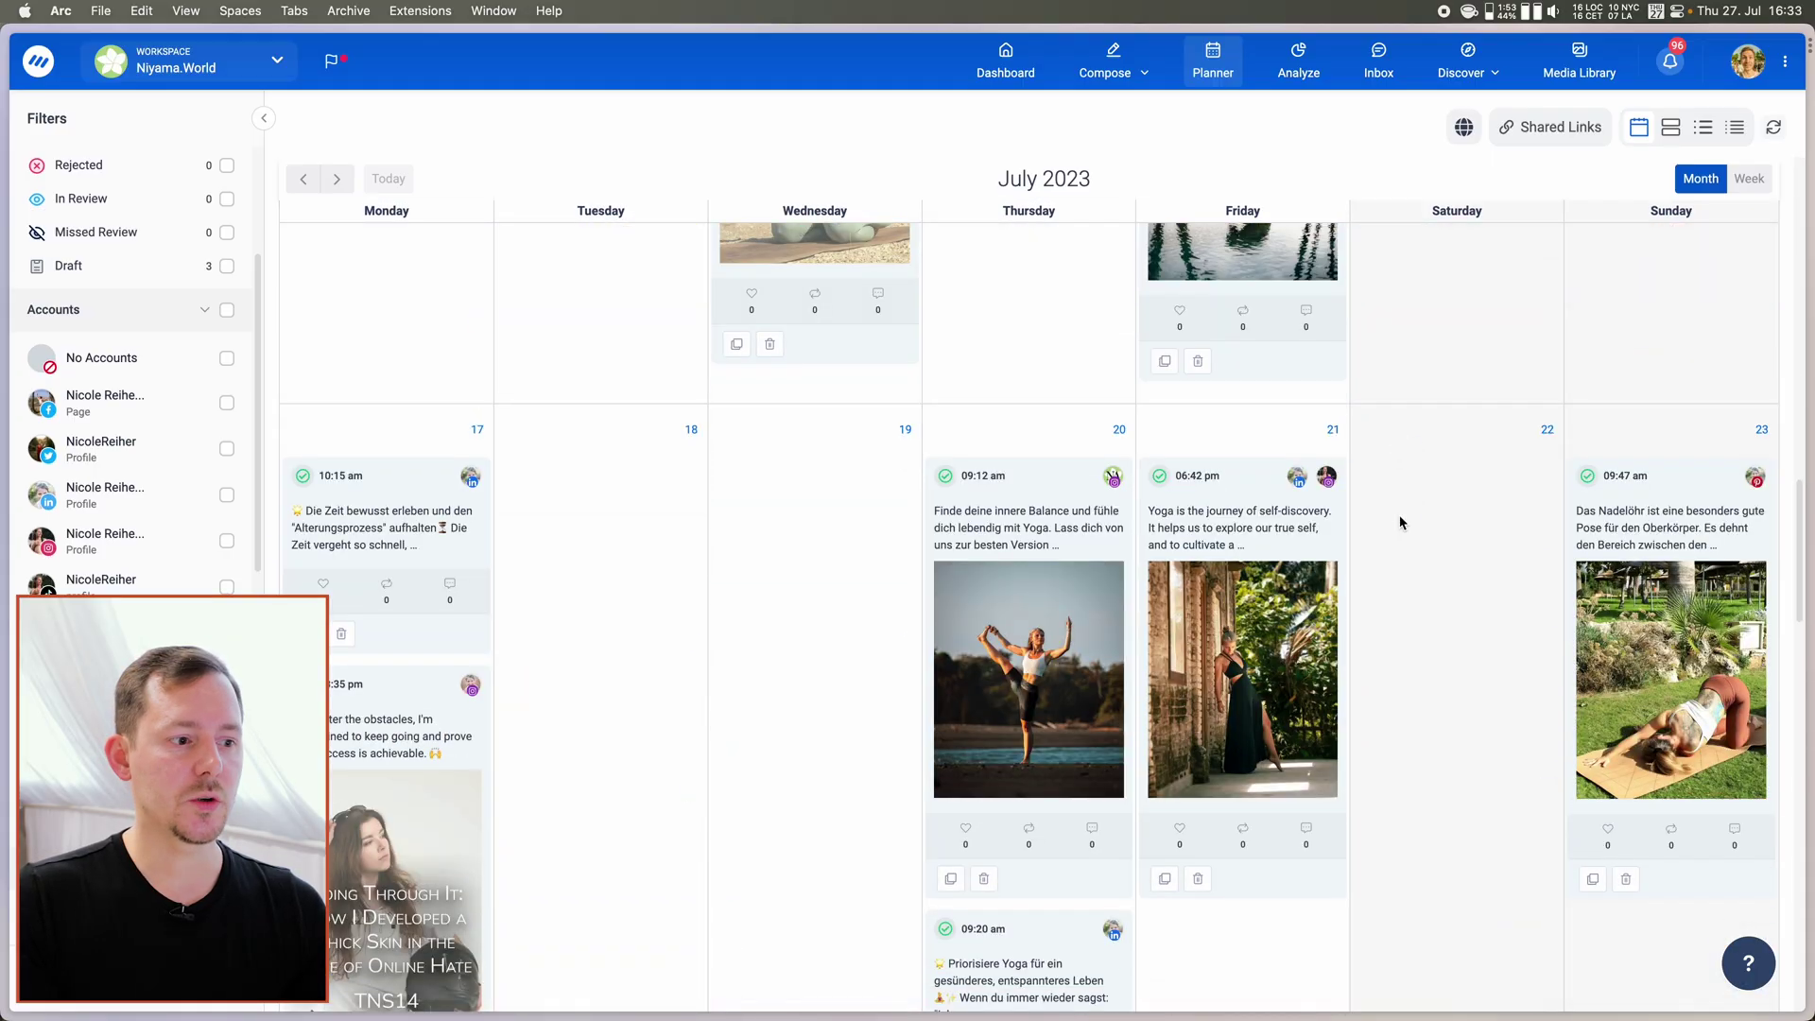
pyautogui.scroll(-10, 1401, 523)
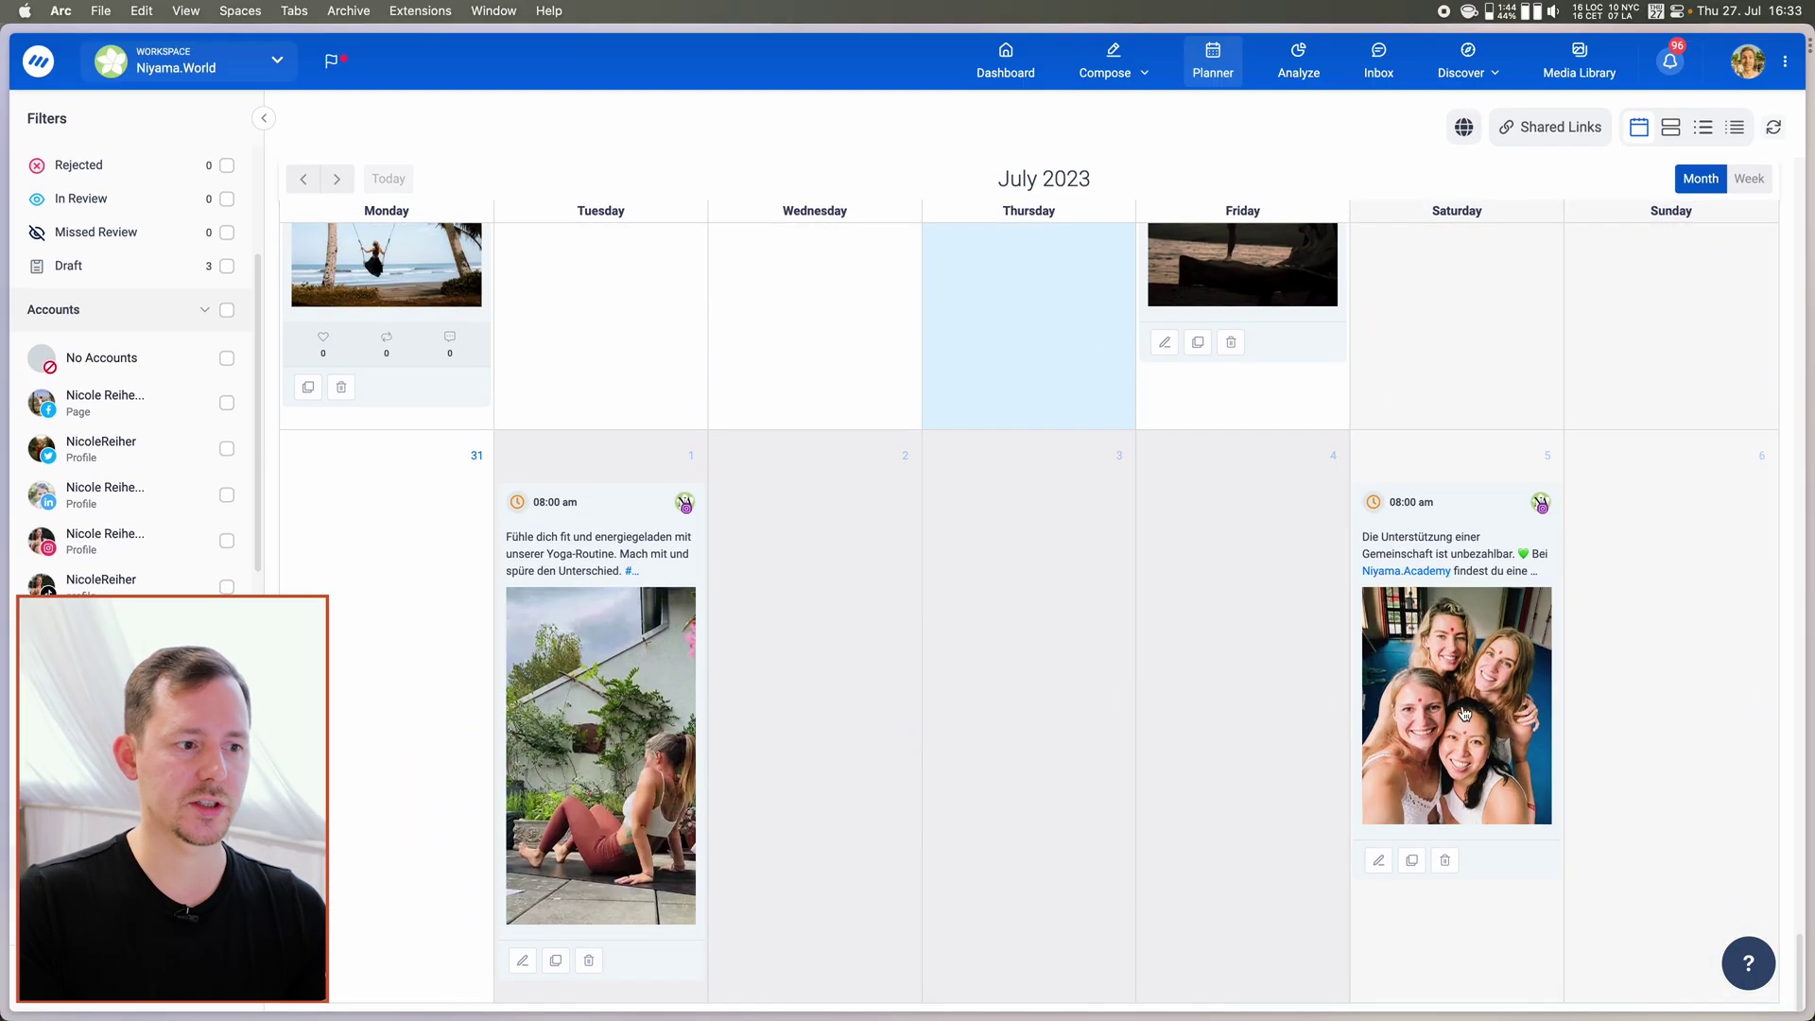
# Open the scheduled Niyama Academy post of Saturday 5 August for editing and exit the composer without making changes.
pyautogui.click(1464, 714)
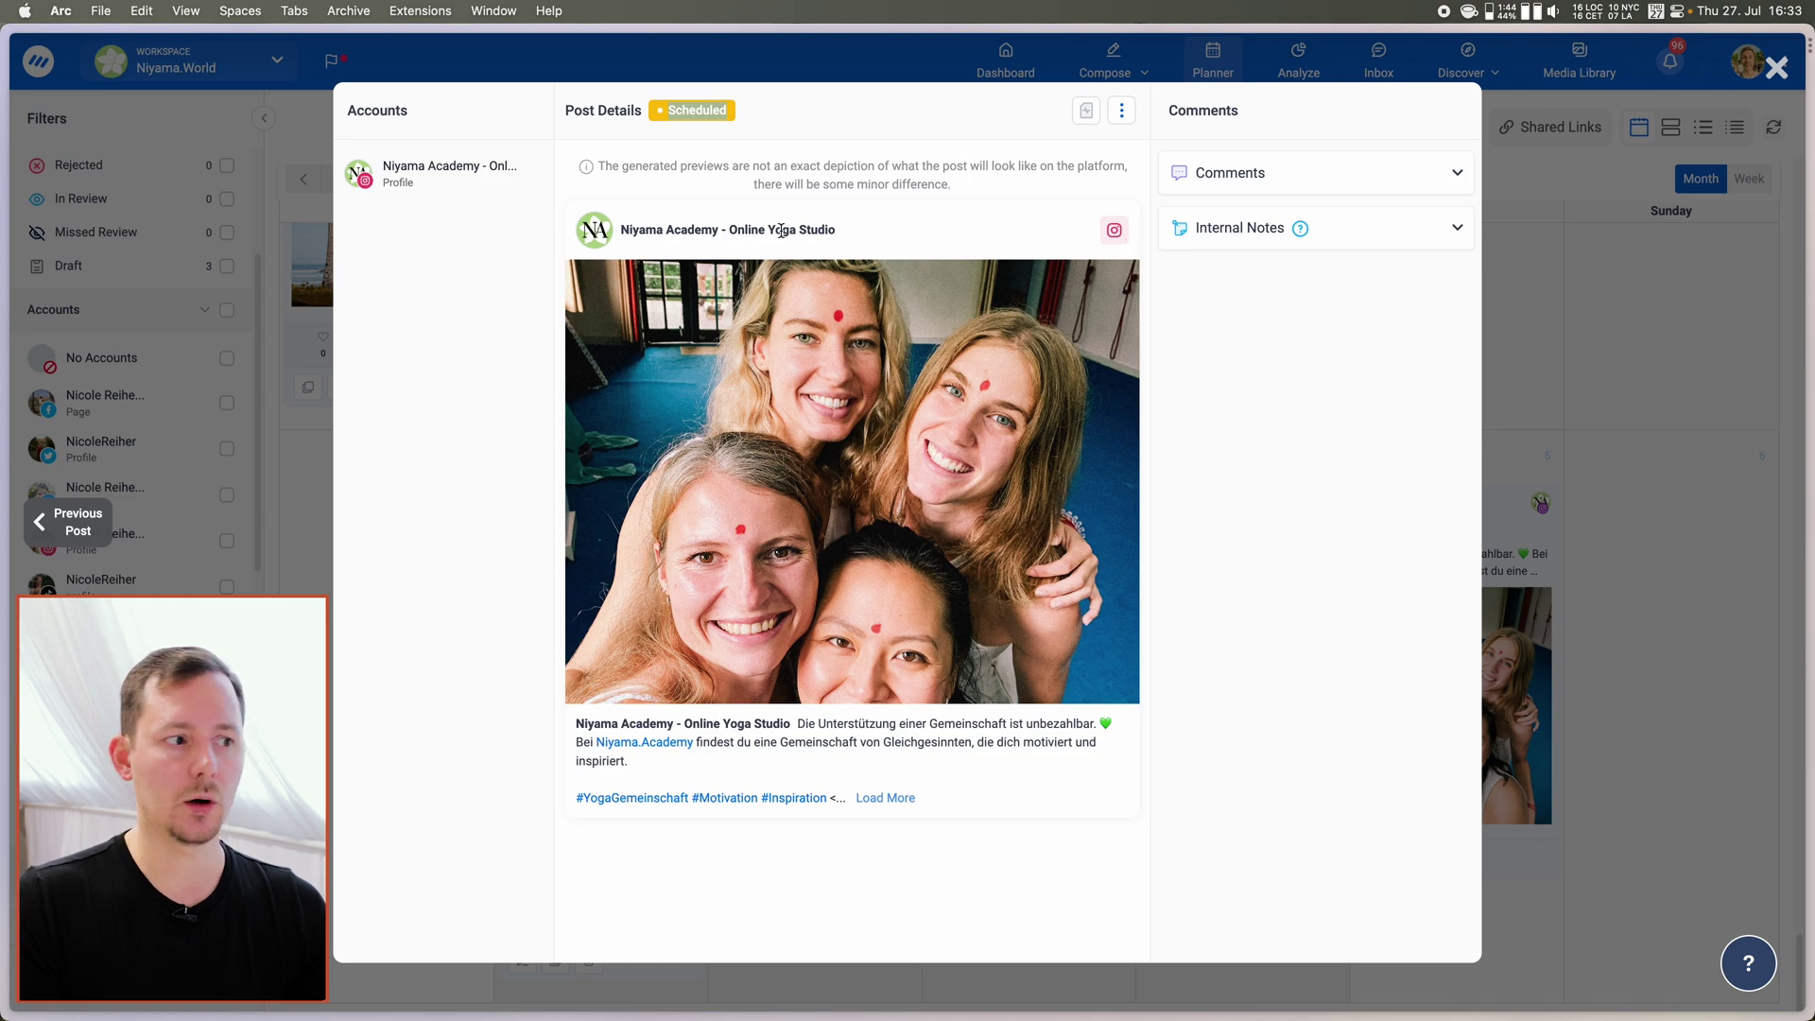
pyautogui.click(1121, 111)
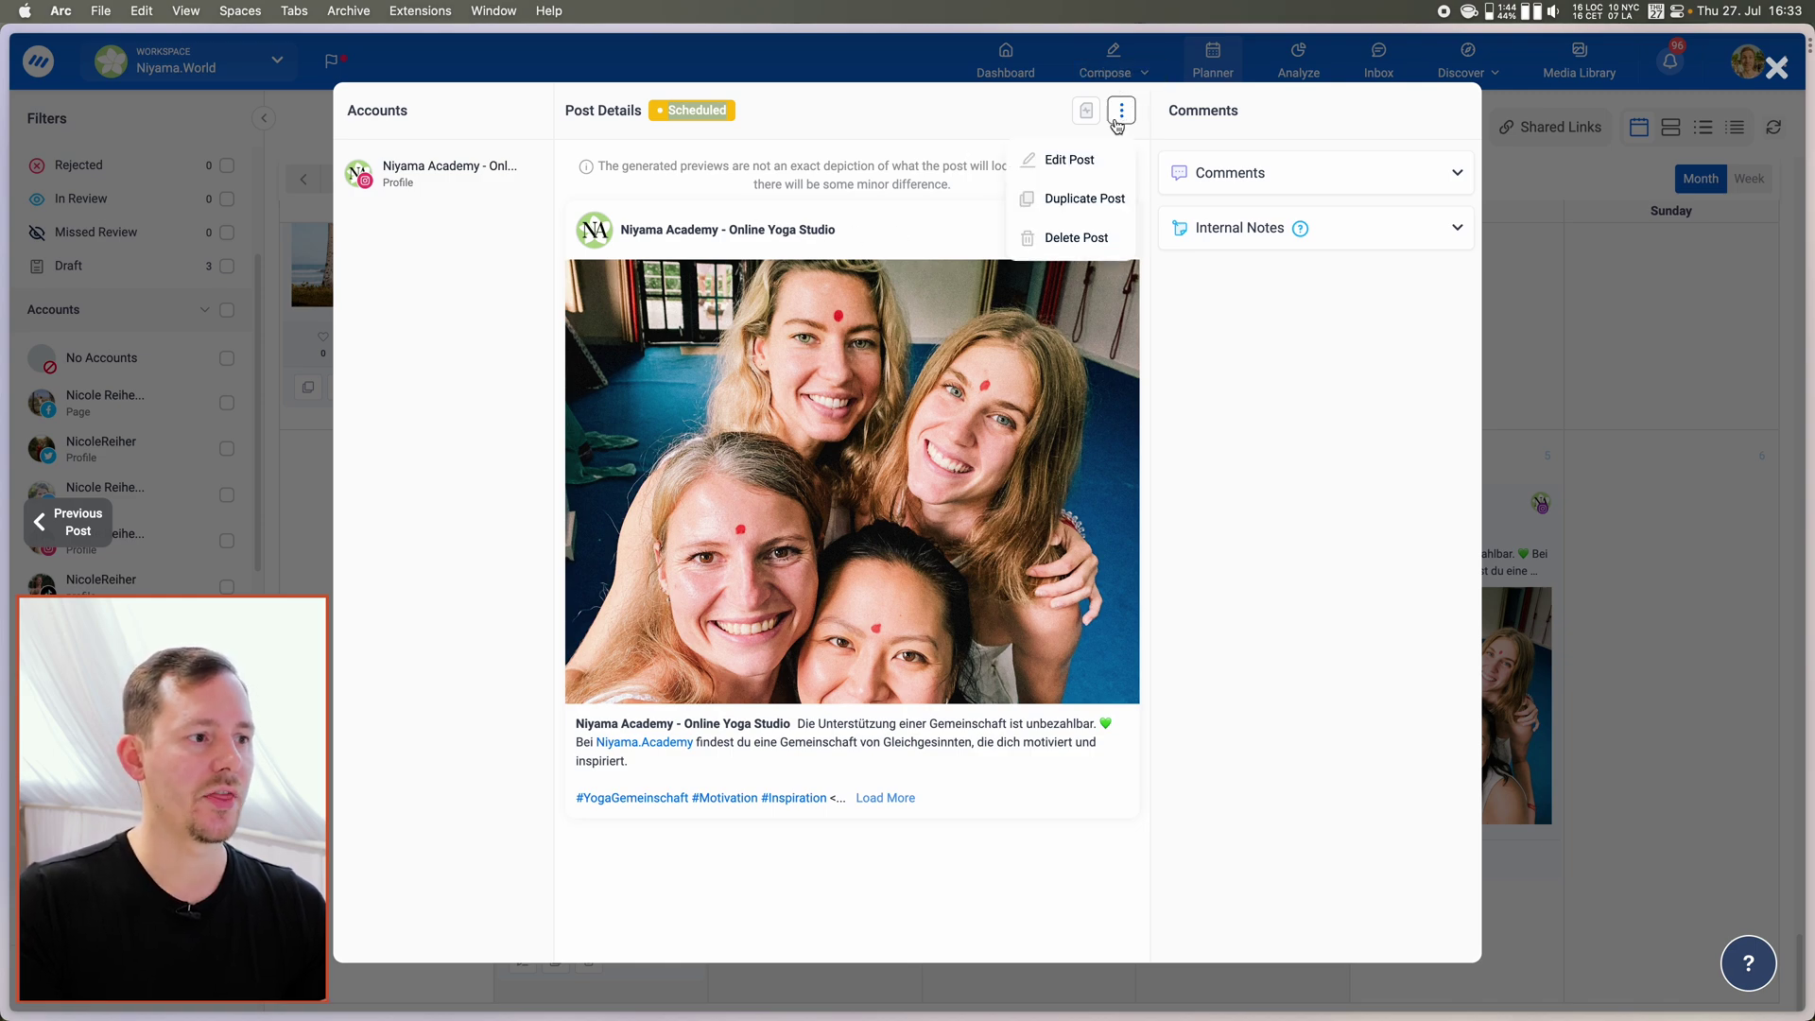
pyautogui.click(1065, 157)
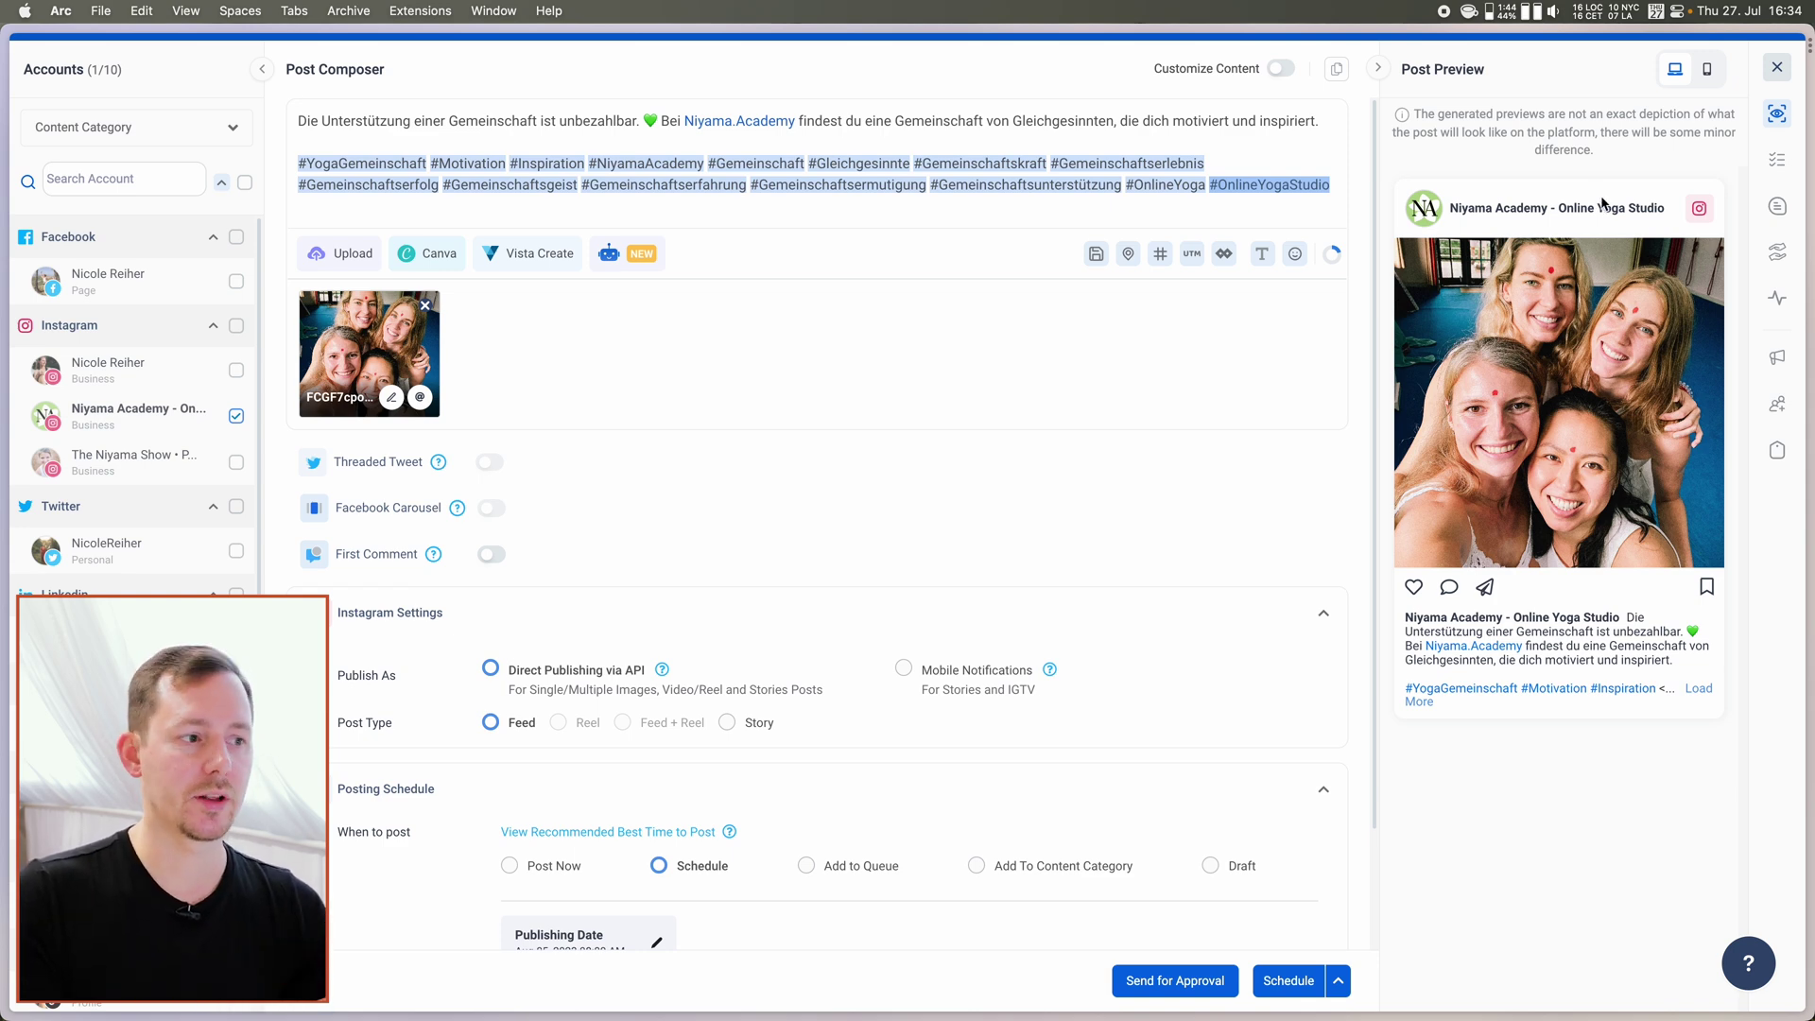
pyautogui.click(1779, 71)
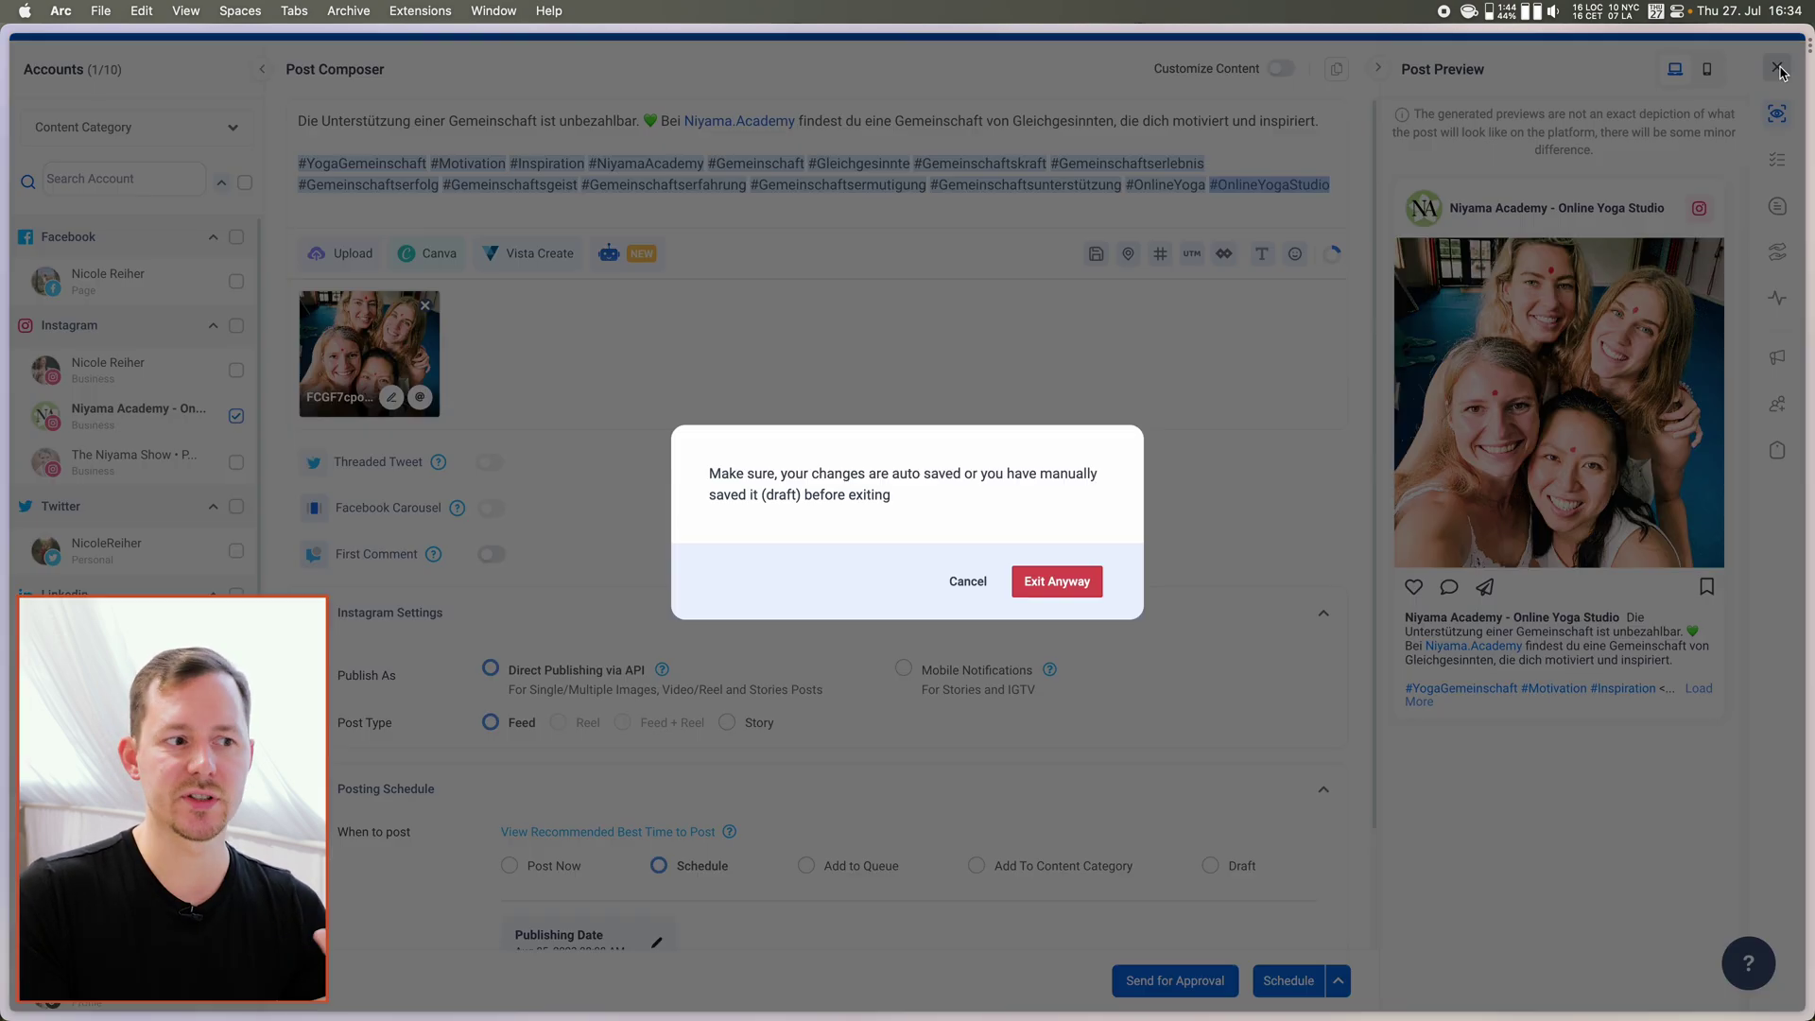
pyautogui.click(1047, 588)
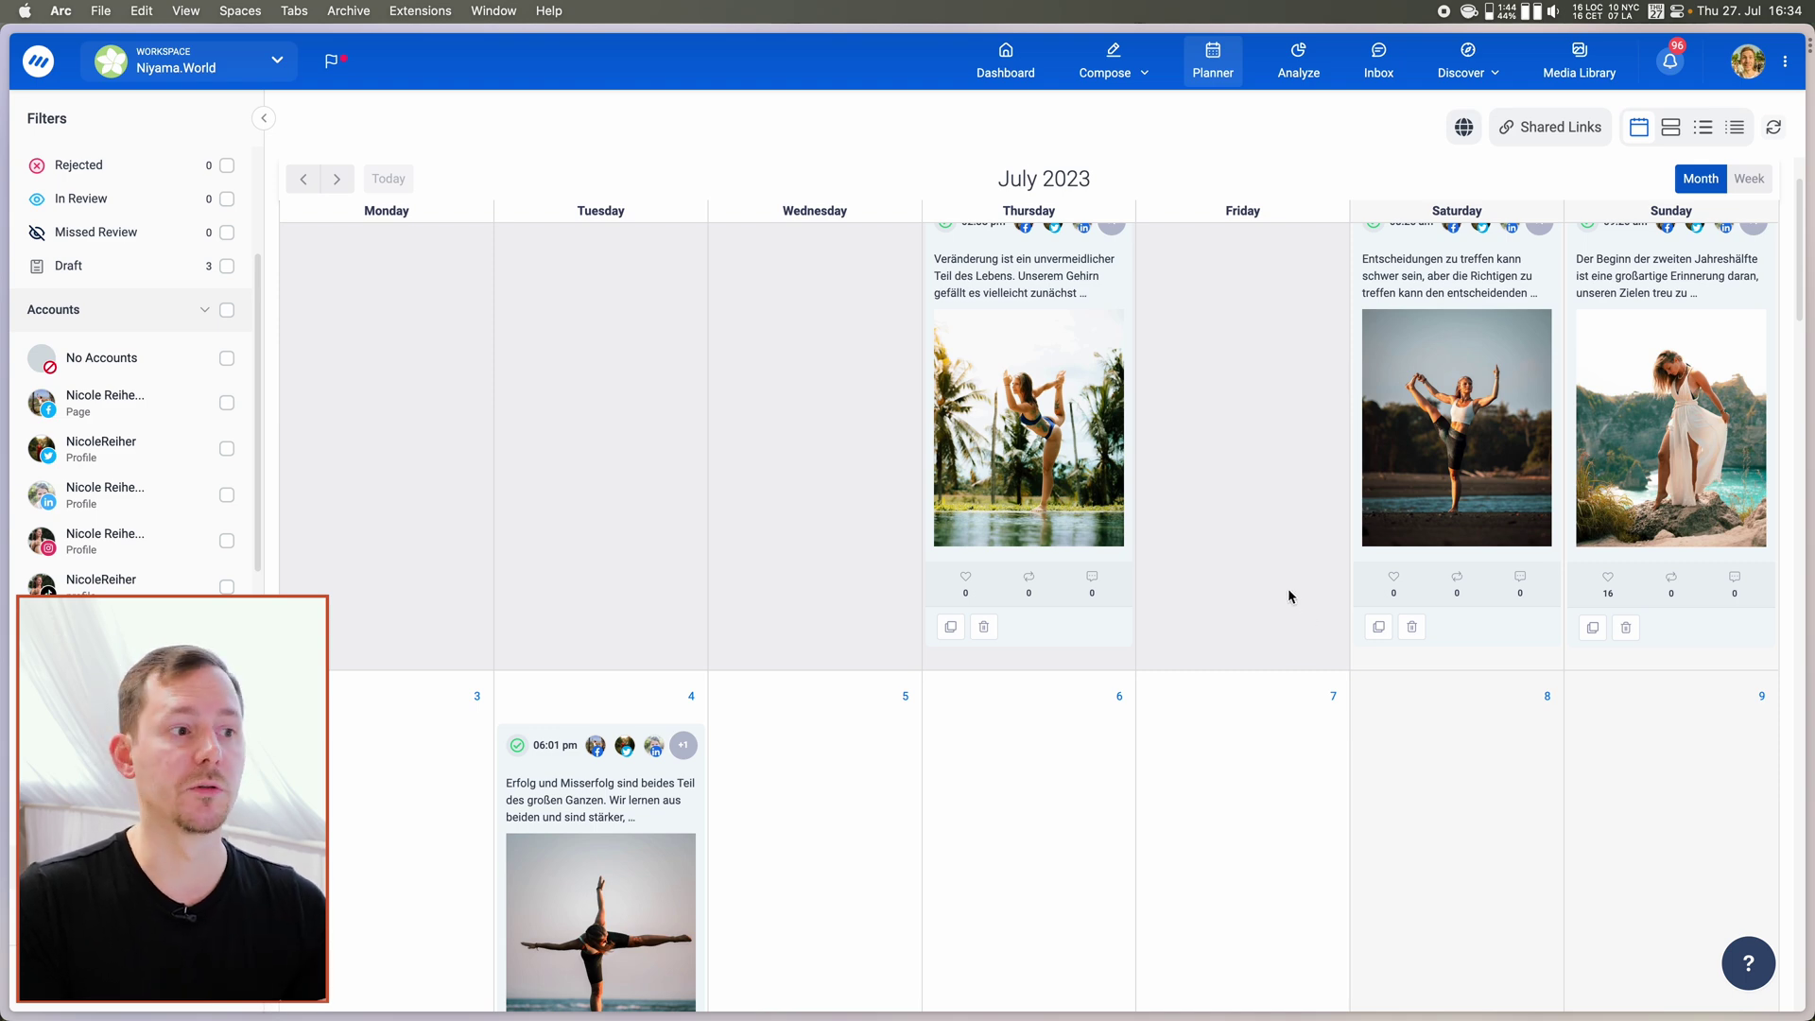
# Open the social analytics overview and examine the performance summary, the engagement chart and the top posts.
pyautogui.click(1310, 77)
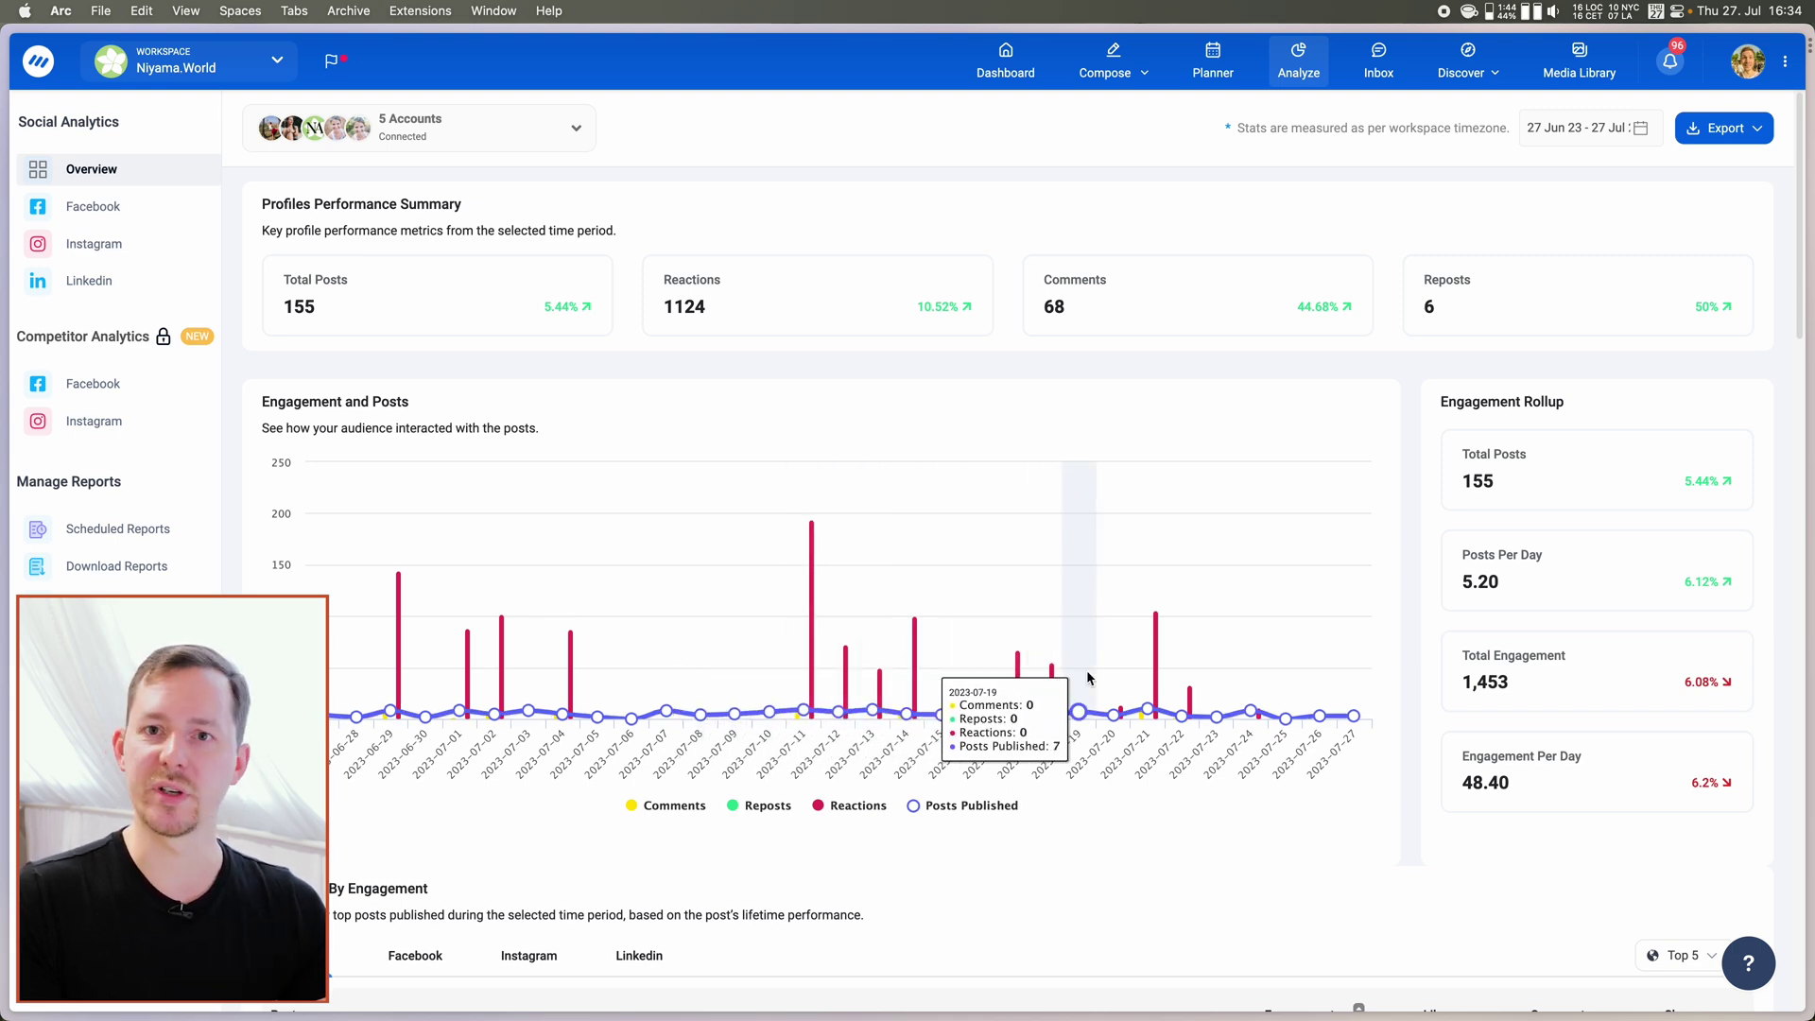
pyautogui.scroll(-4, 1558, 624)
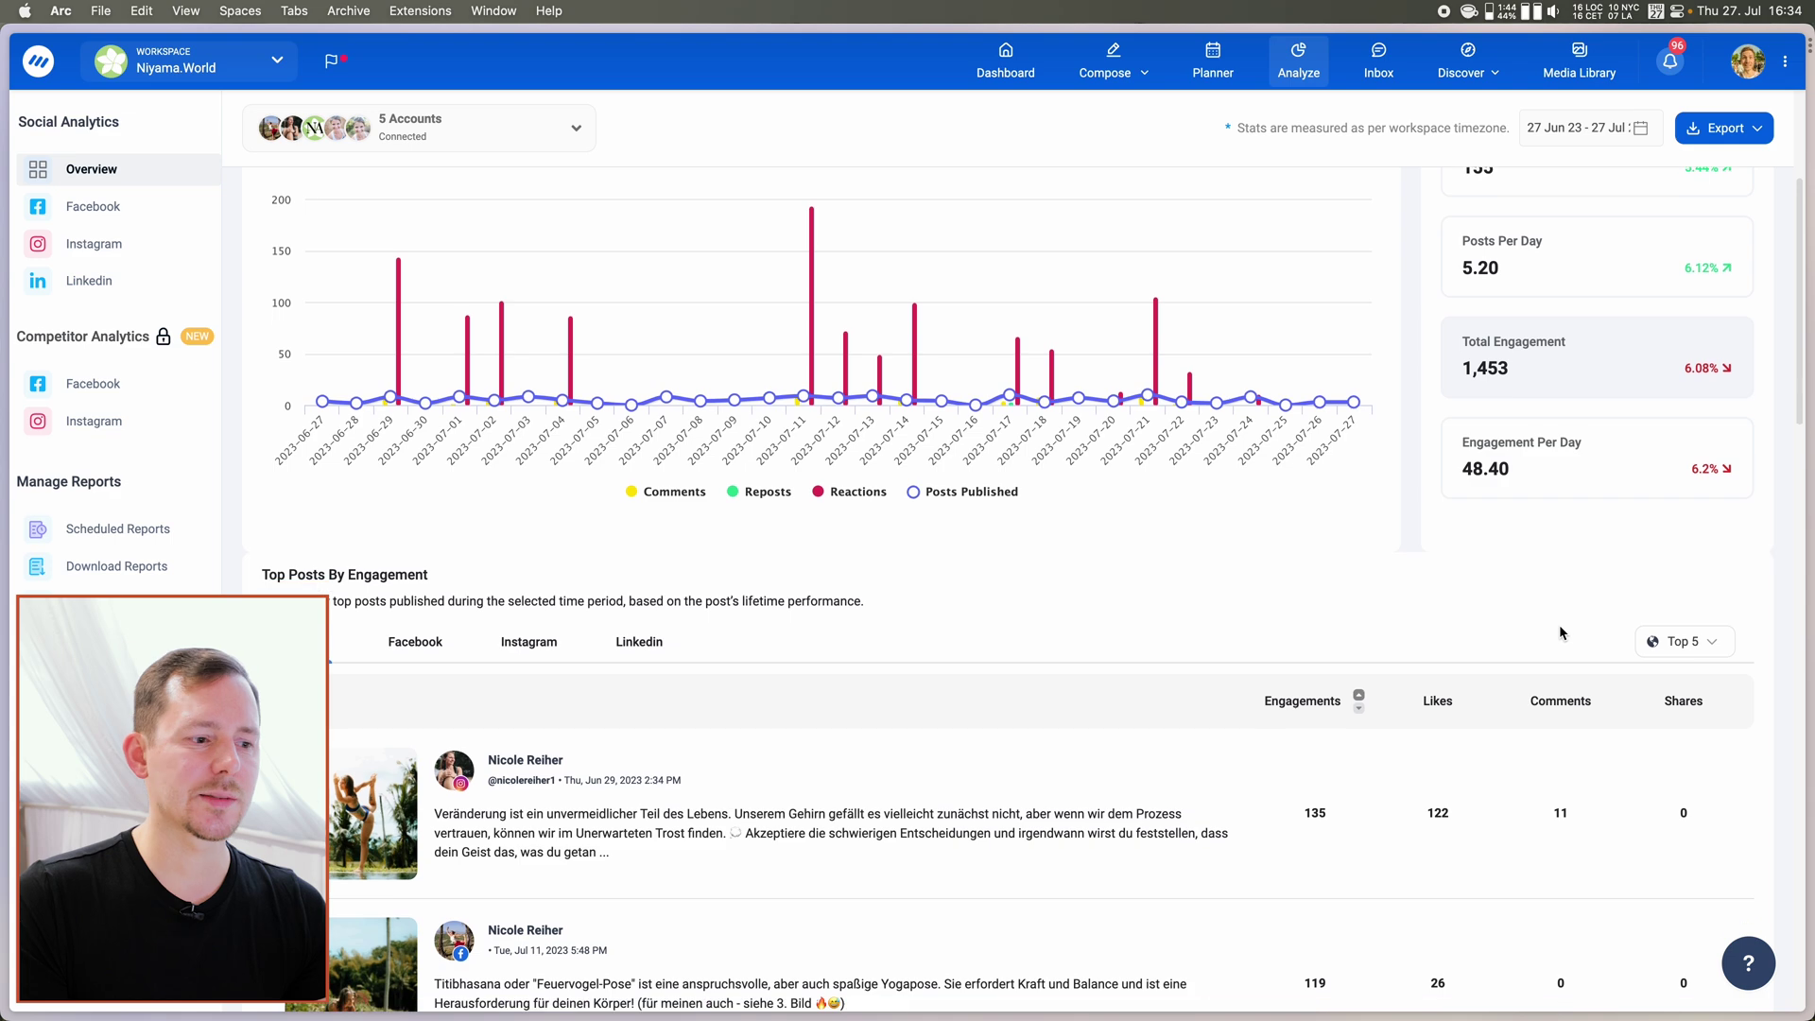
pyautogui.scroll(-1, 1557, 624)
pyautogui.scroll(5, 1551, 567)
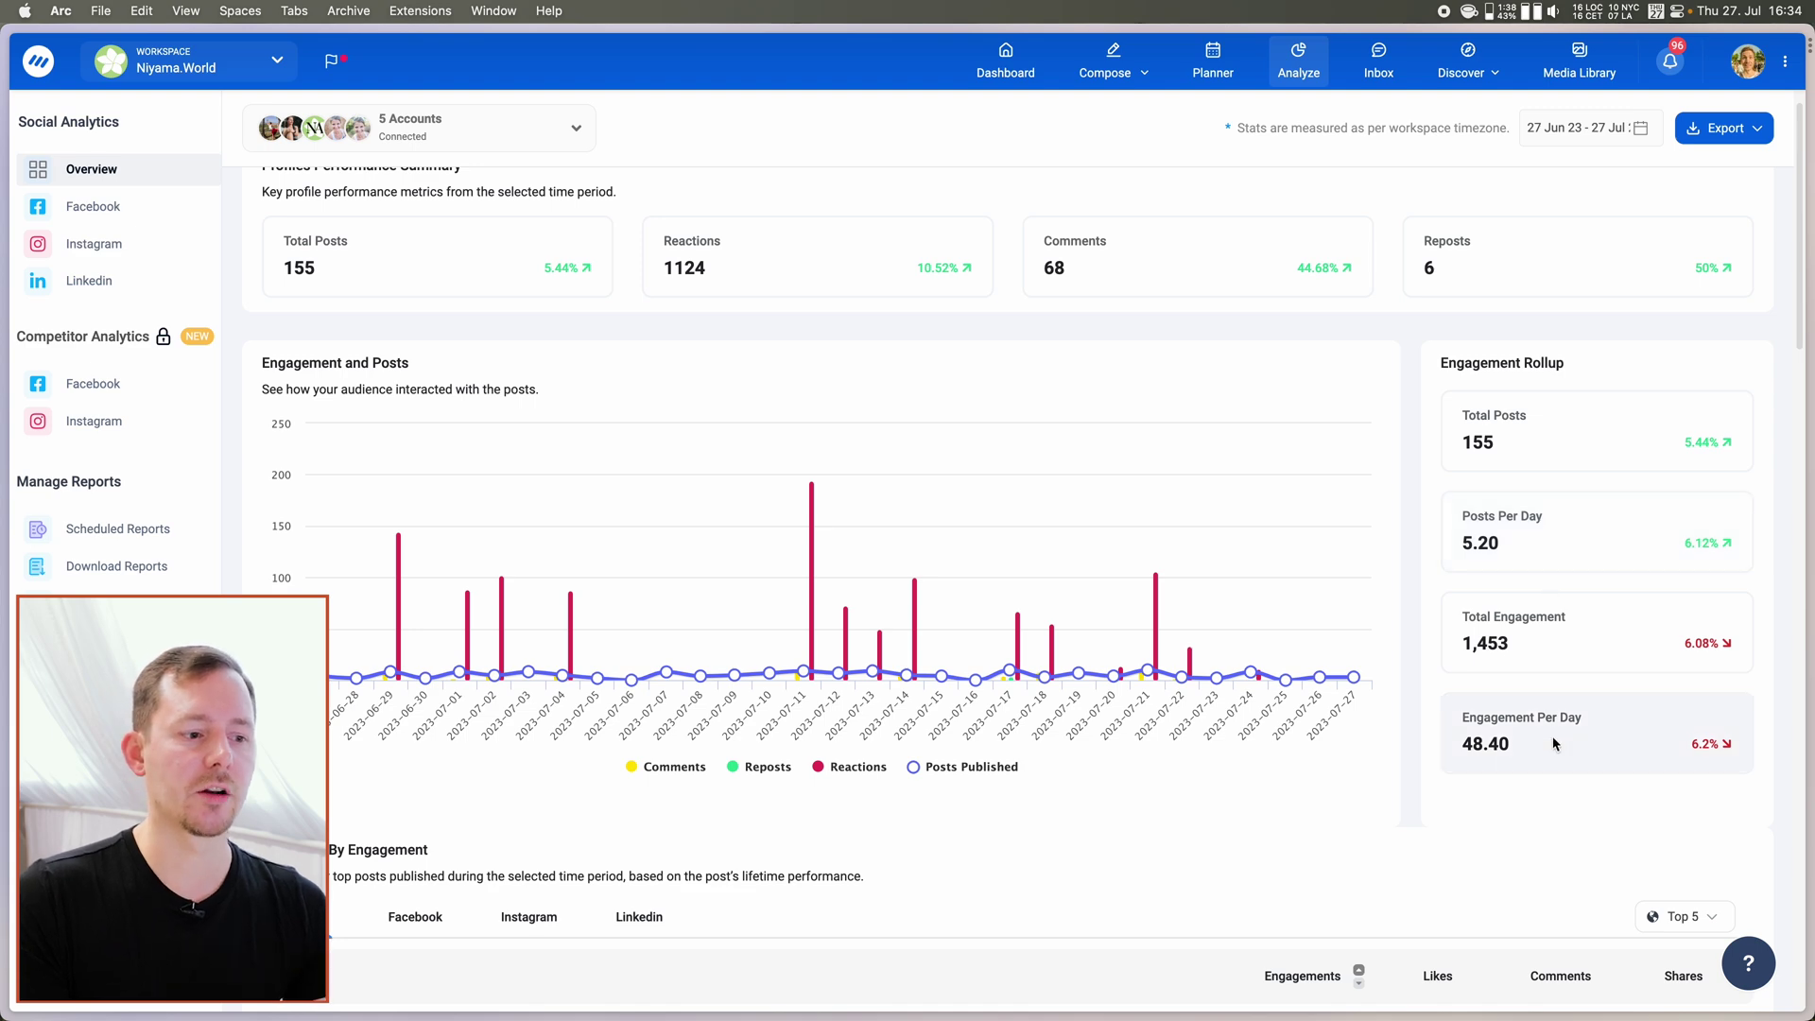
pyautogui.scroll(-5, 1557, 744)
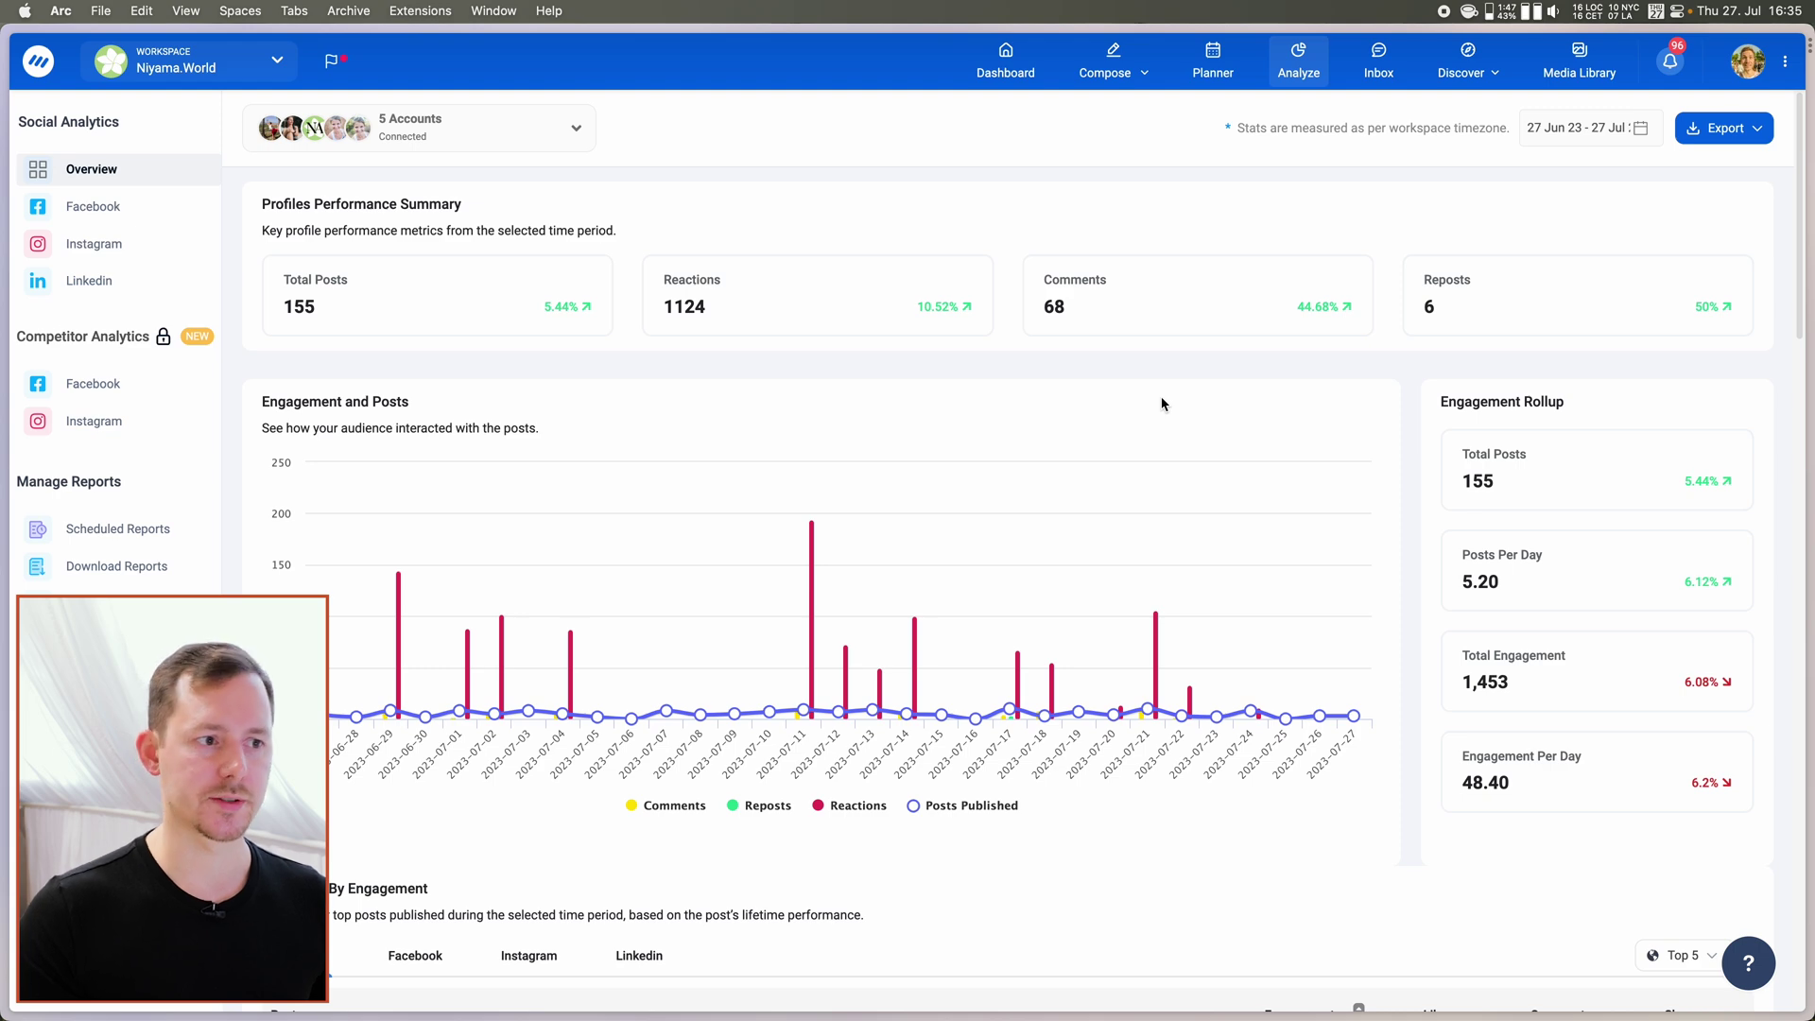
# Open the social inbox and look over the unassigned conversations and the additional inbox options.
pyautogui.click(1378, 61)
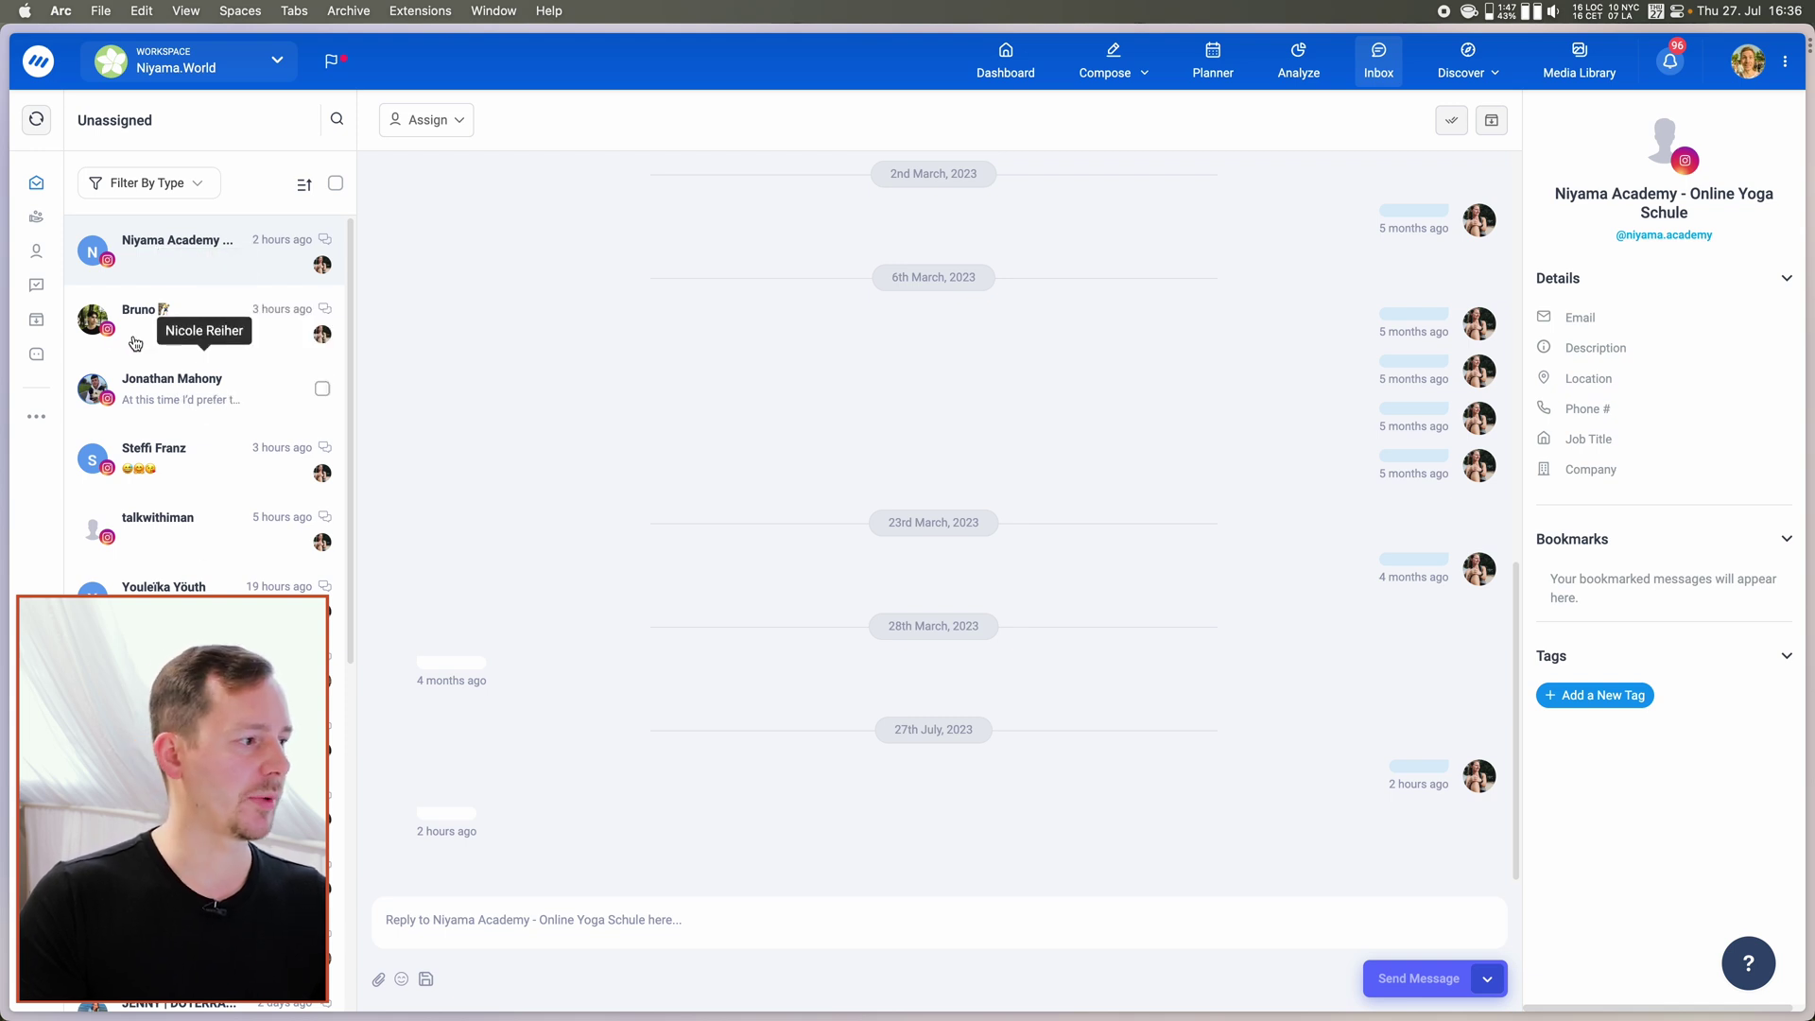
pyautogui.click(36, 416)
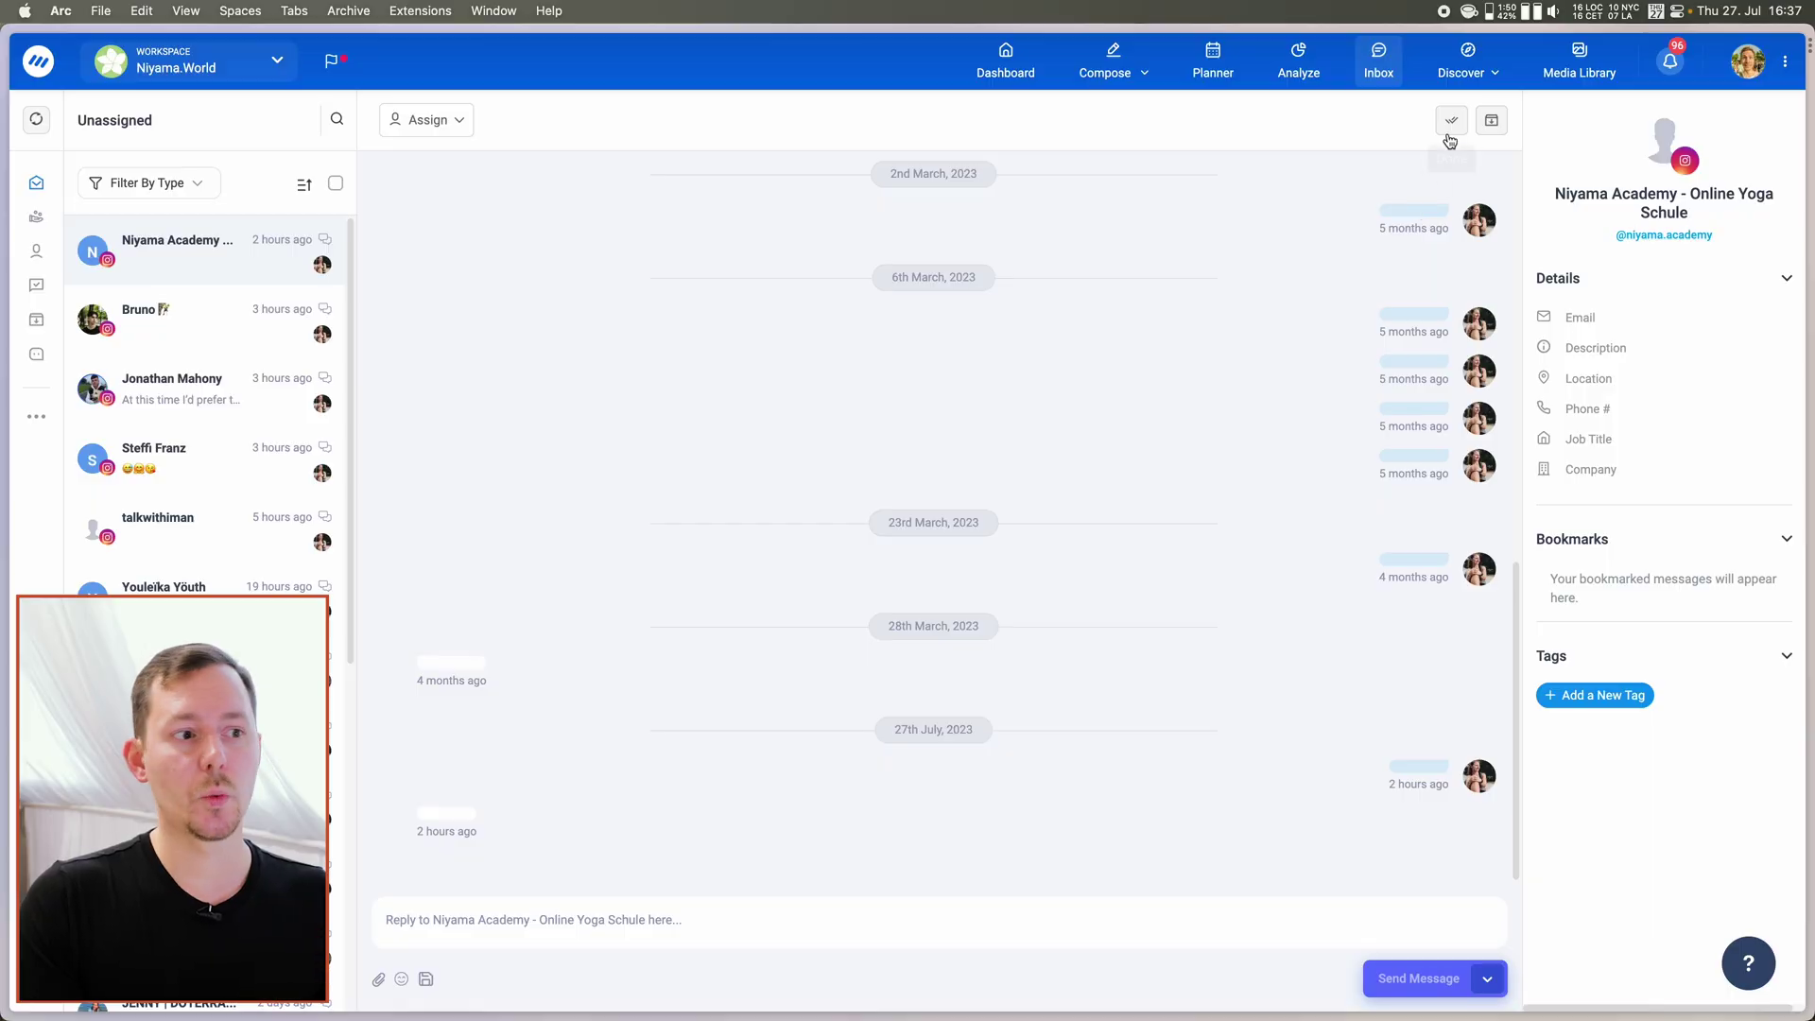
# Open the Influencers section of Discover and look through the listed Twitter influencers.
pyautogui.click(1467, 65)
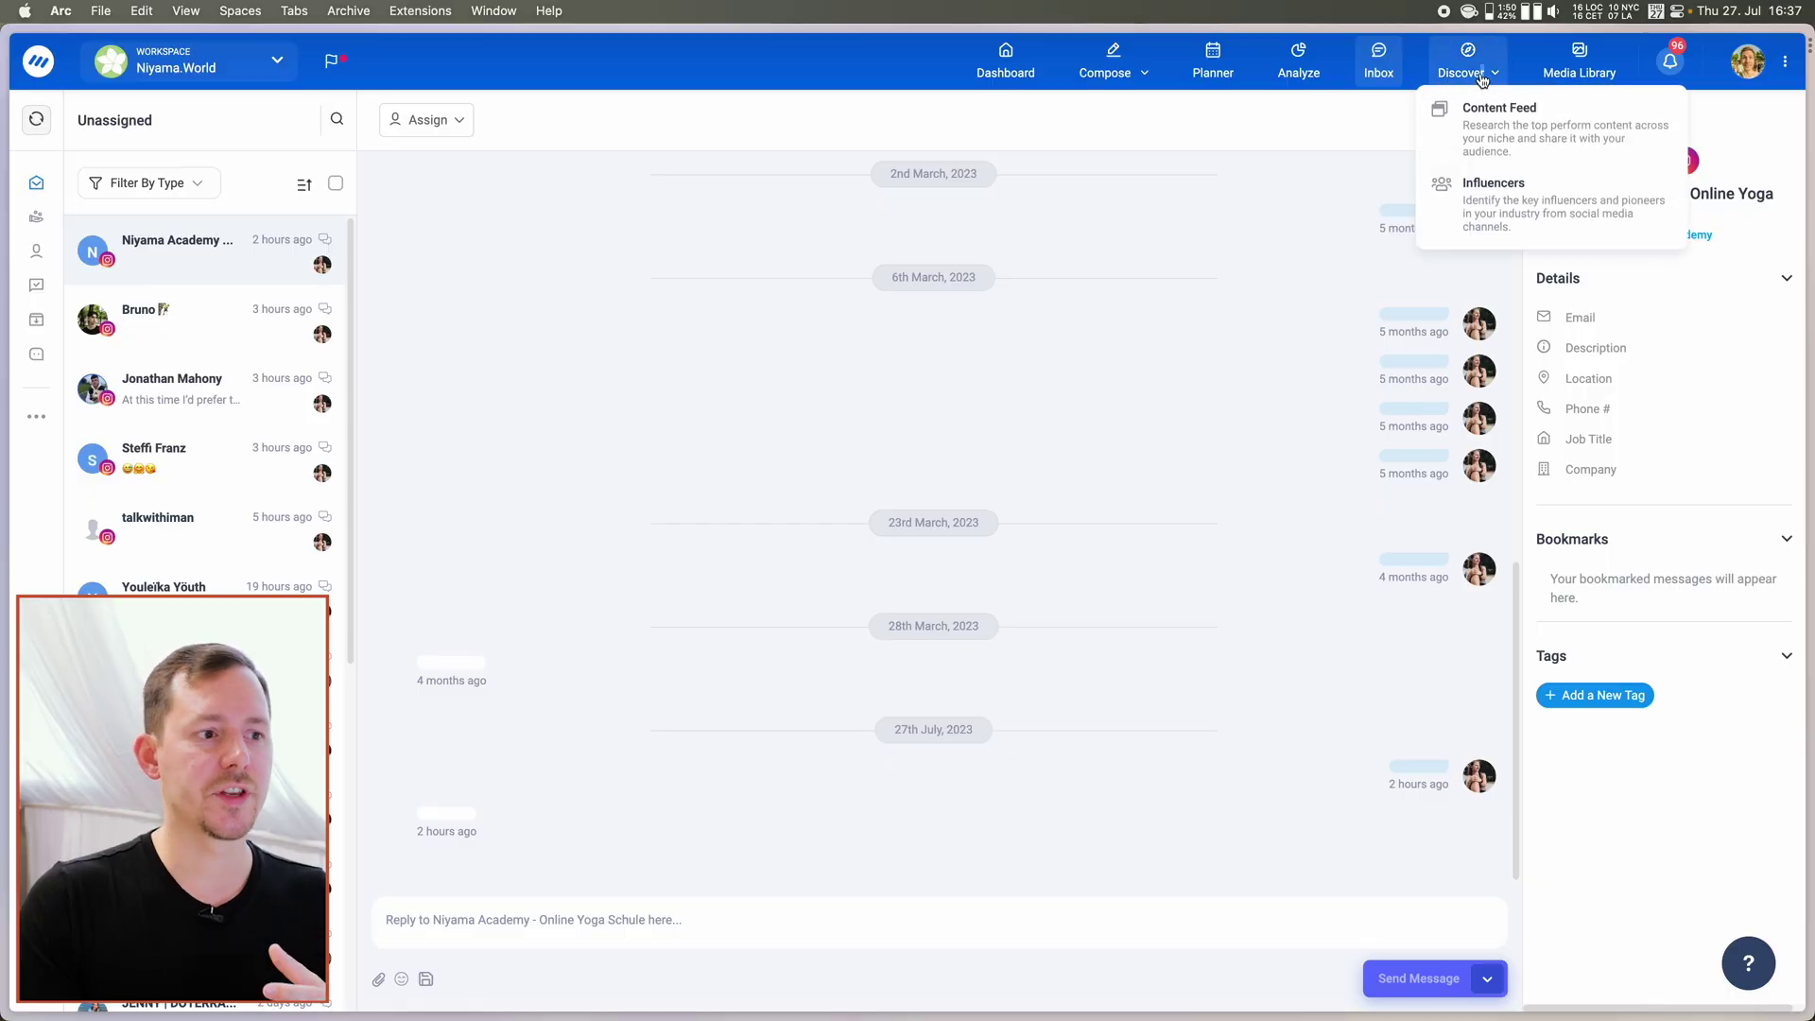
pyautogui.click(1475, 130)
pyautogui.moveTo(1464, 64)
pyautogui.click(1489, 180)
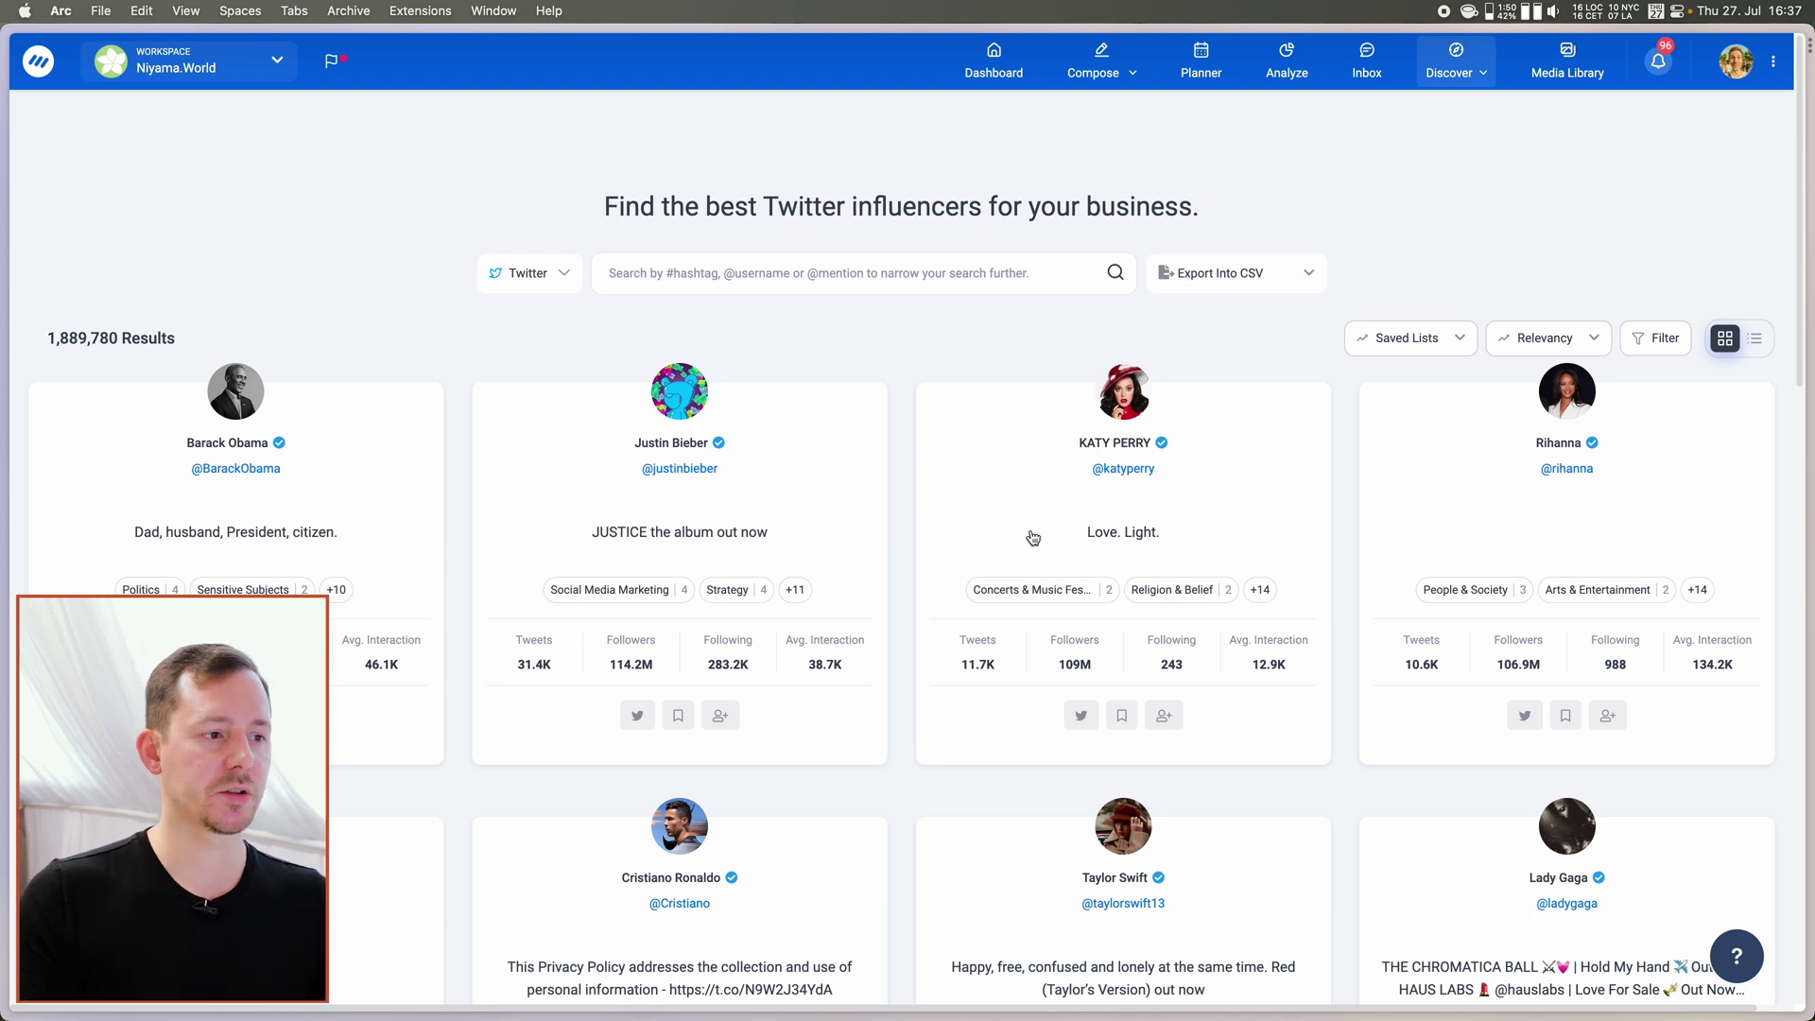
pyautogui.scroll(-6, 1034, 583)
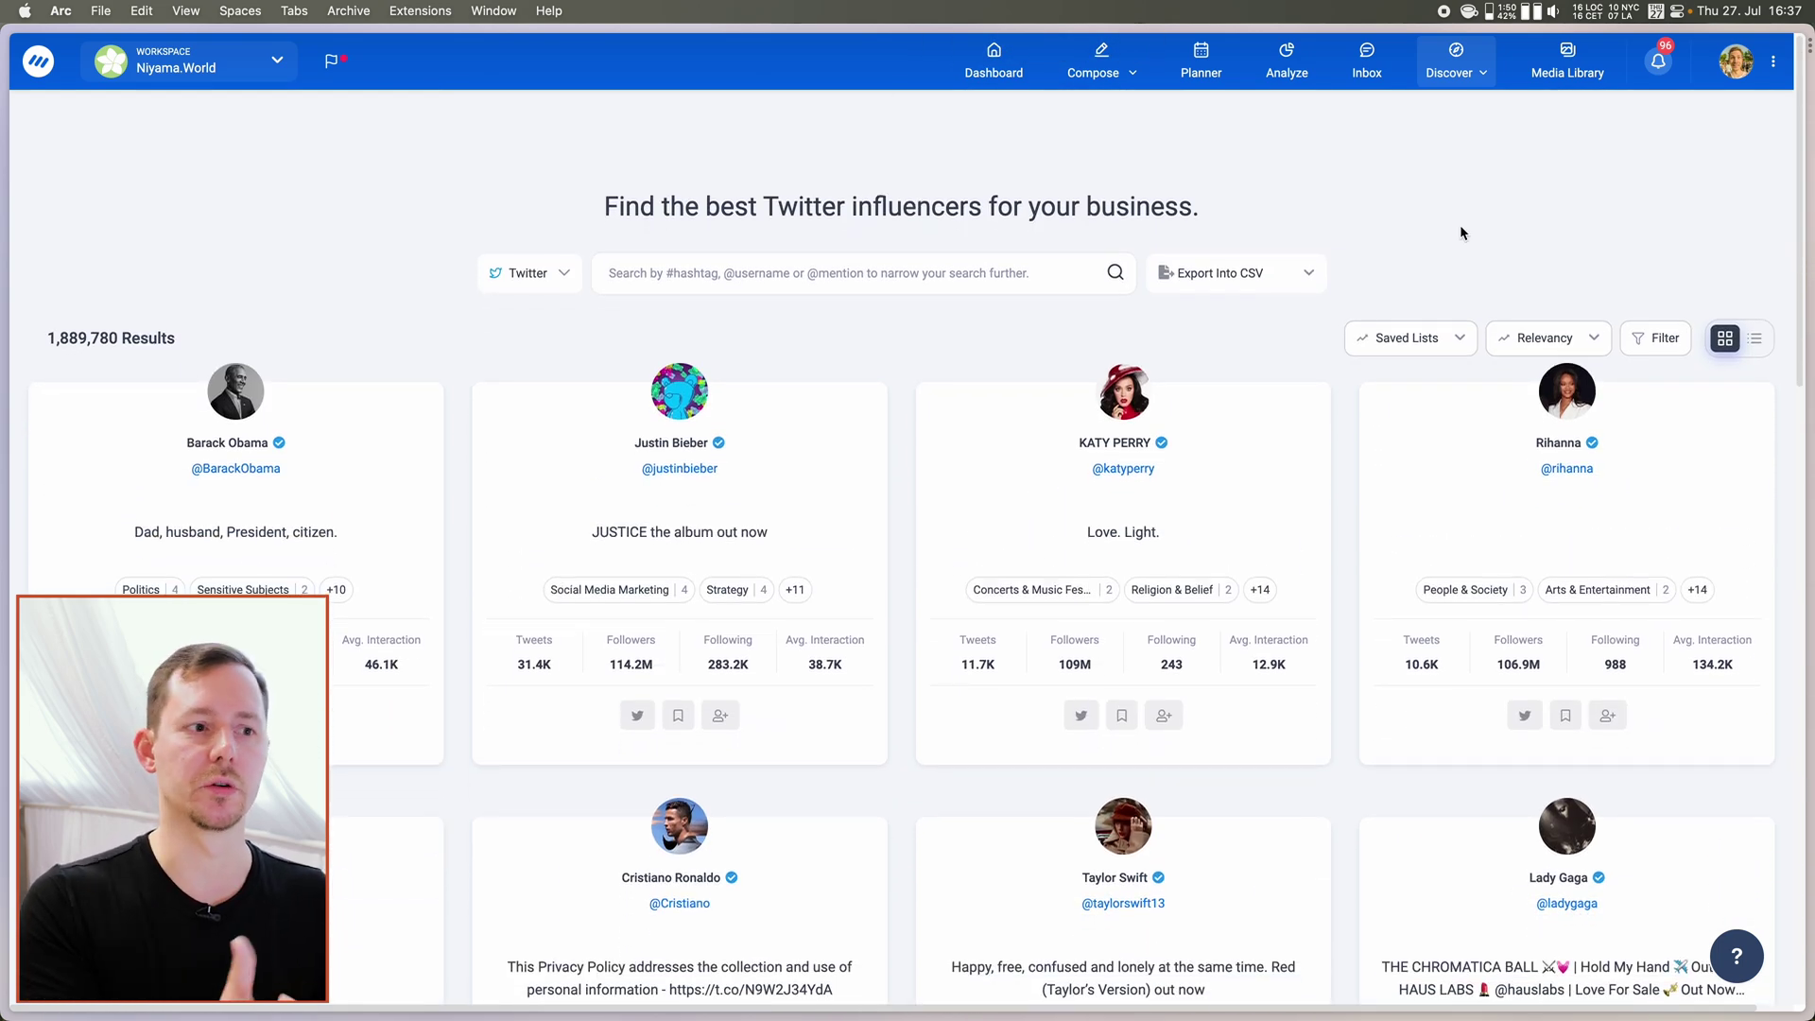
# View the Automation recipes and open a new blank social post in the composer.
pyautogui.click(1096, 66)
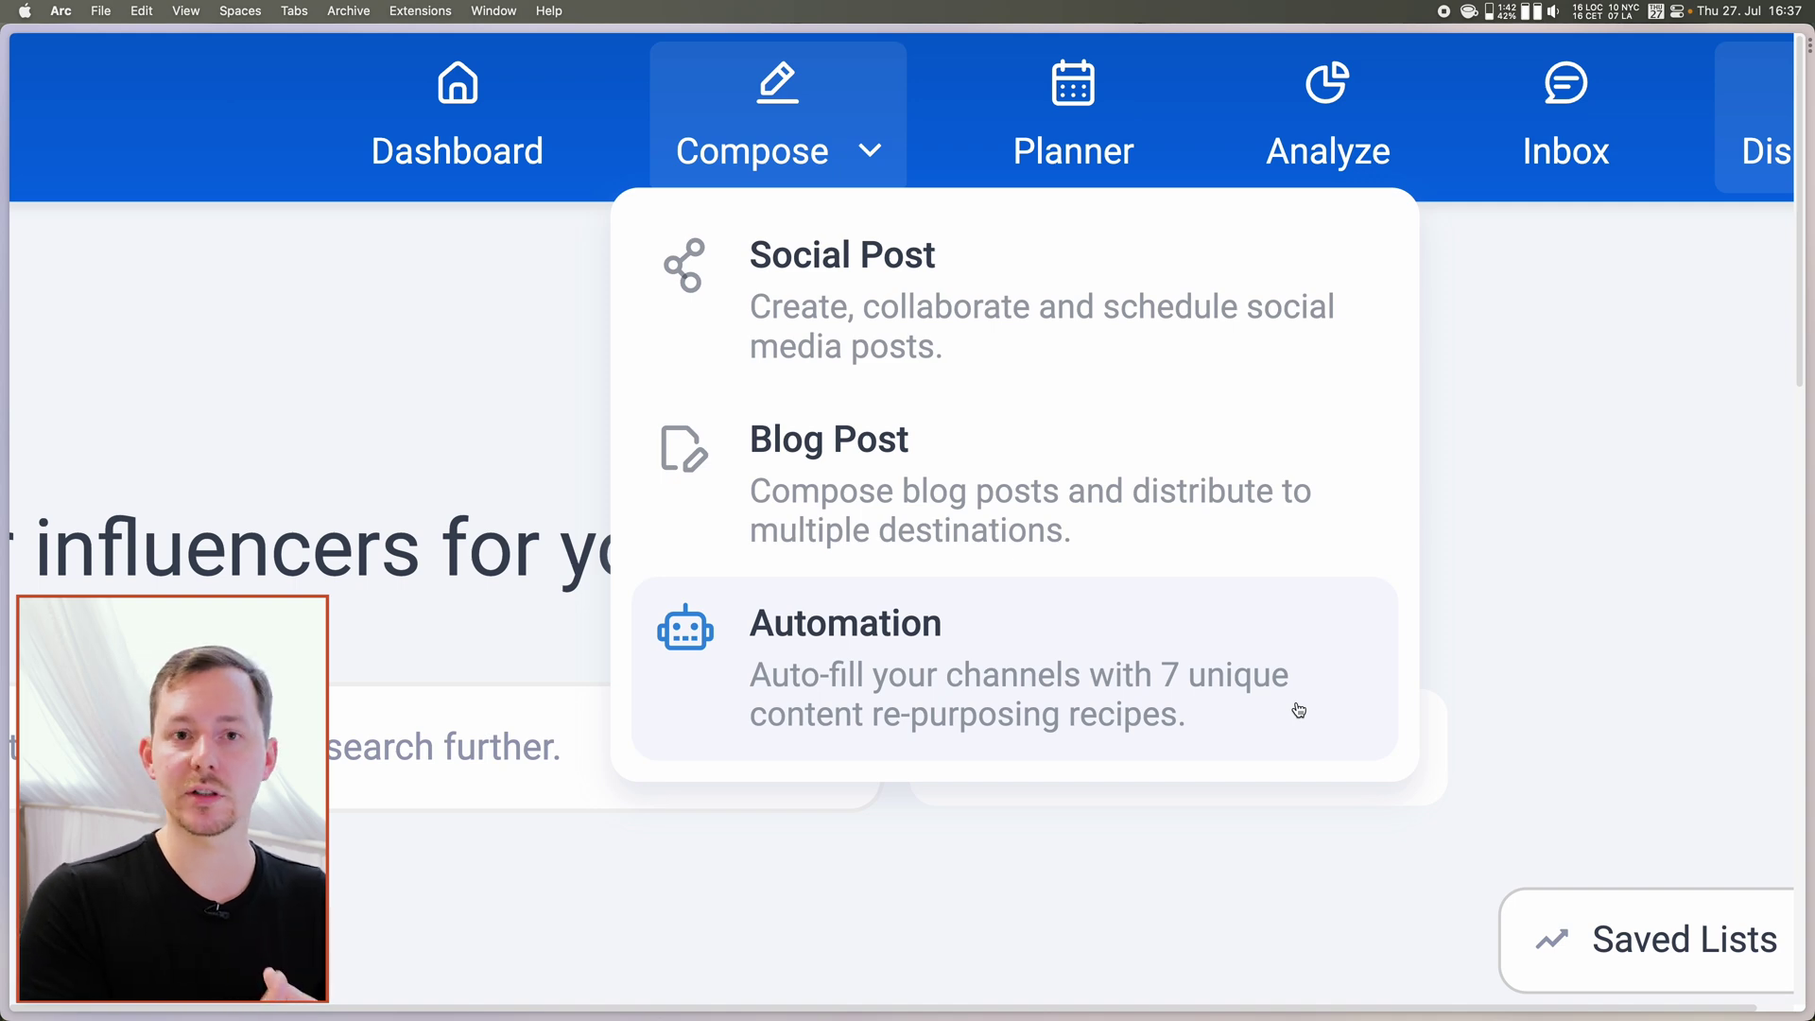
pyautogui.click(1264, 702)
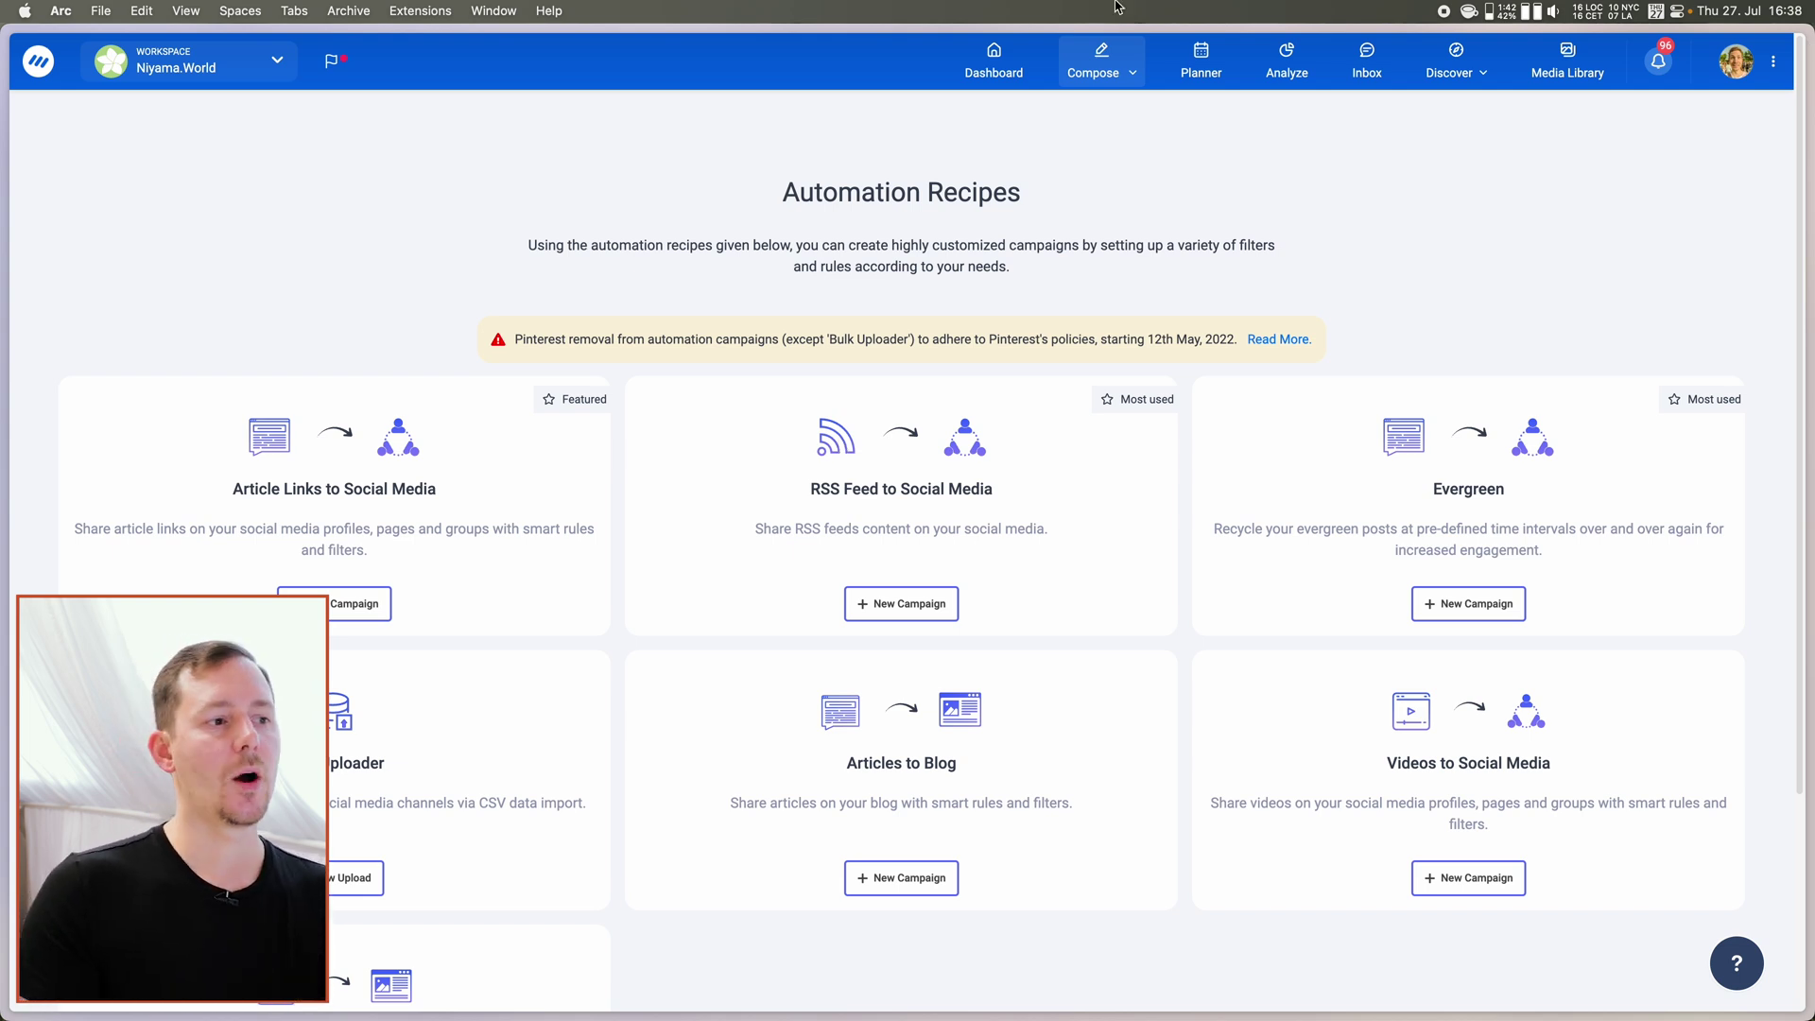
pyautogui.click(1117, 71)
pyautogui.click(1104, 115)
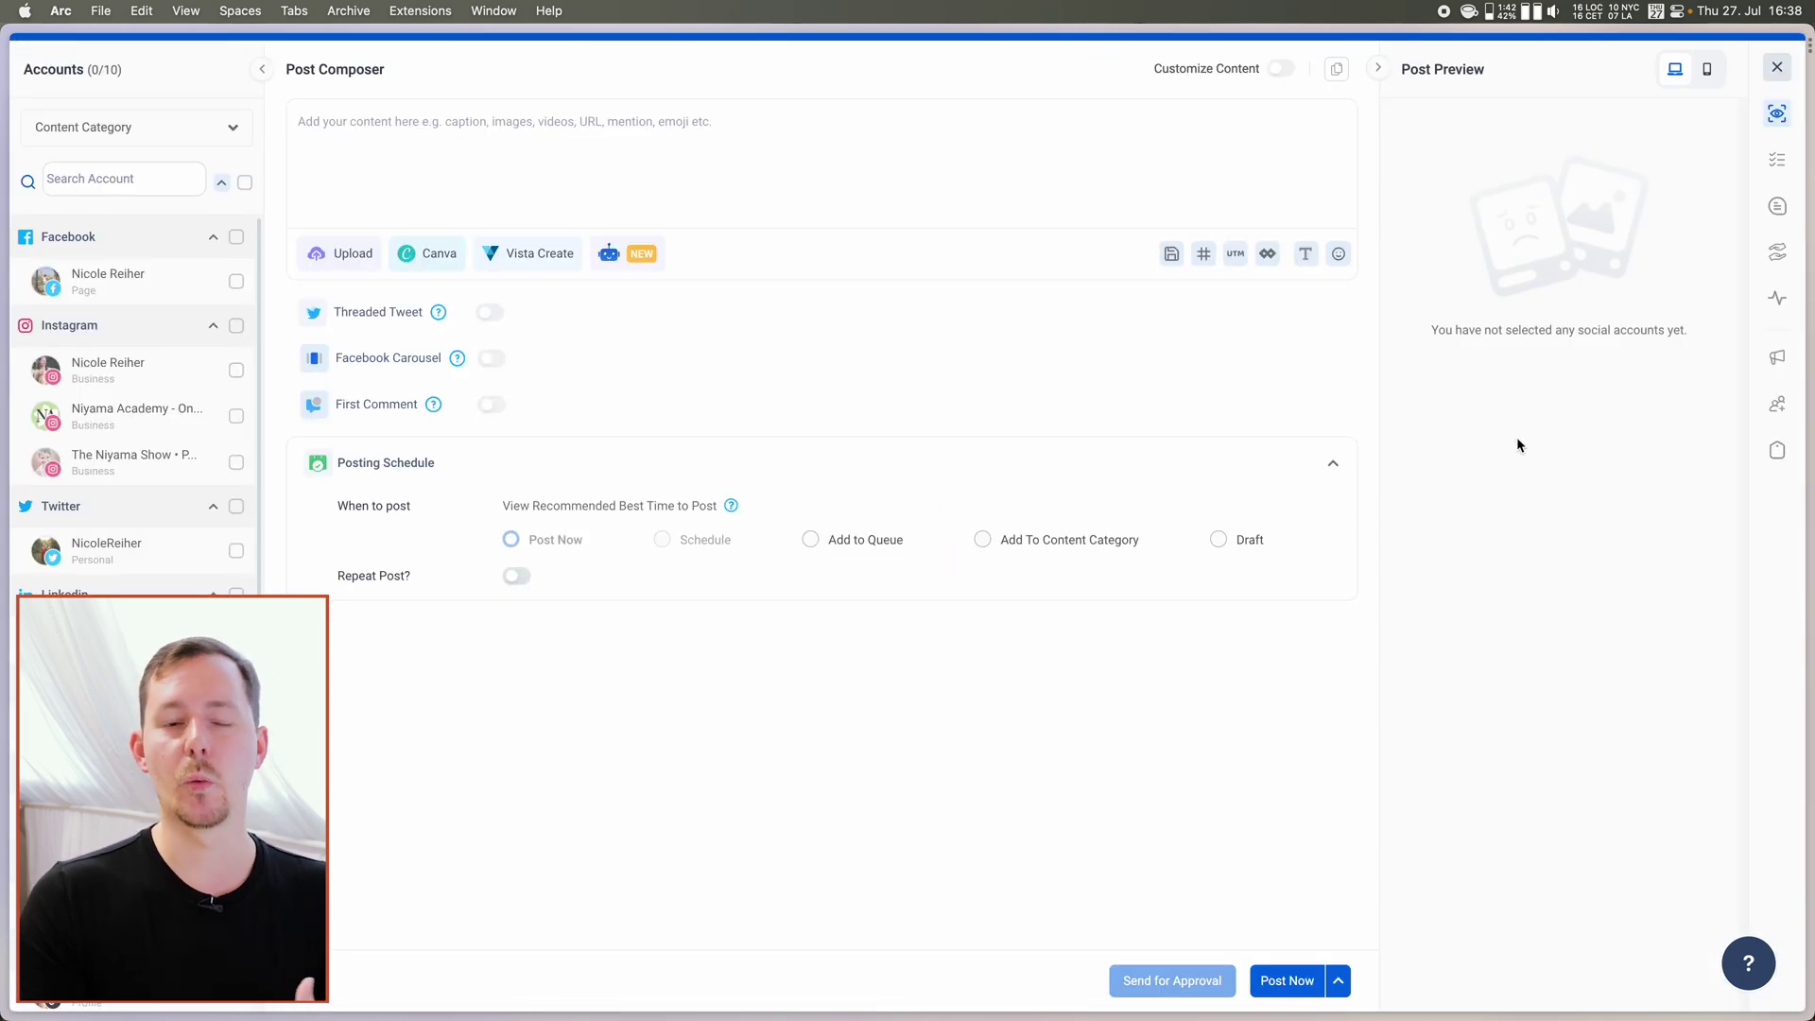
# Look through the composer's side tools, including the content Assistant, and return to the post preview.
pyautogui.click(805, 172)
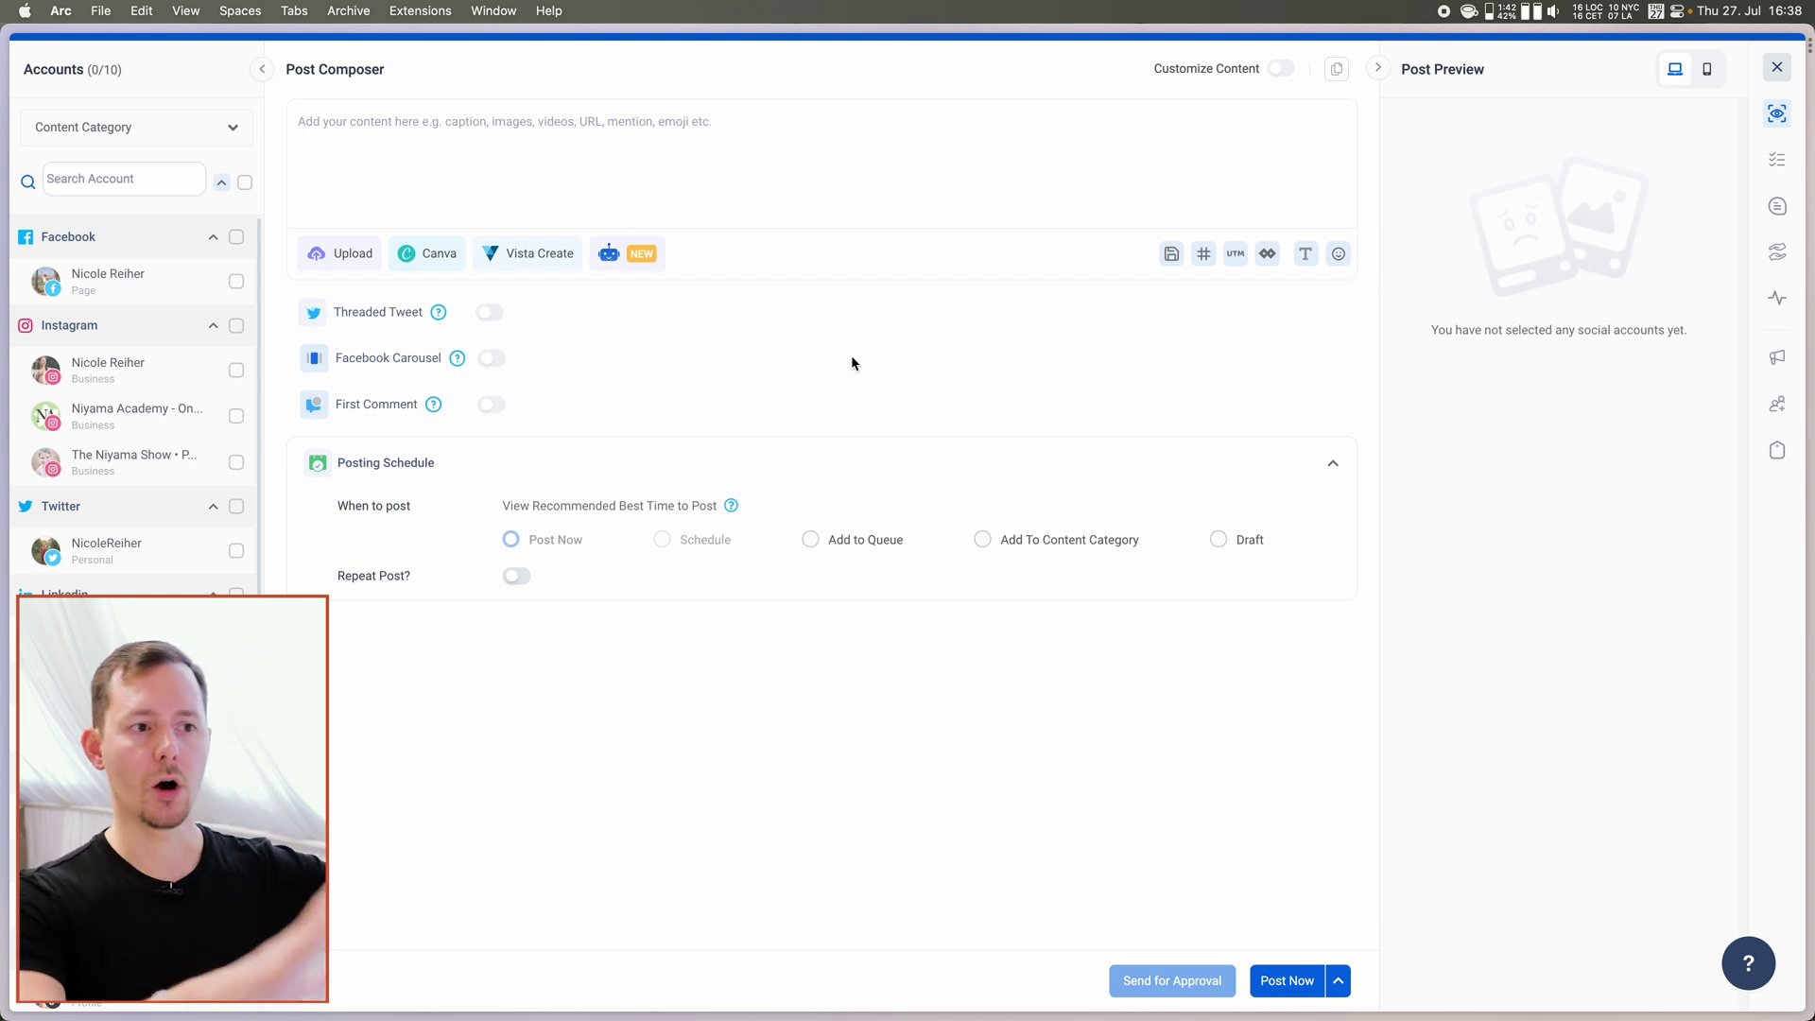
pyautogui.click(605, 188)
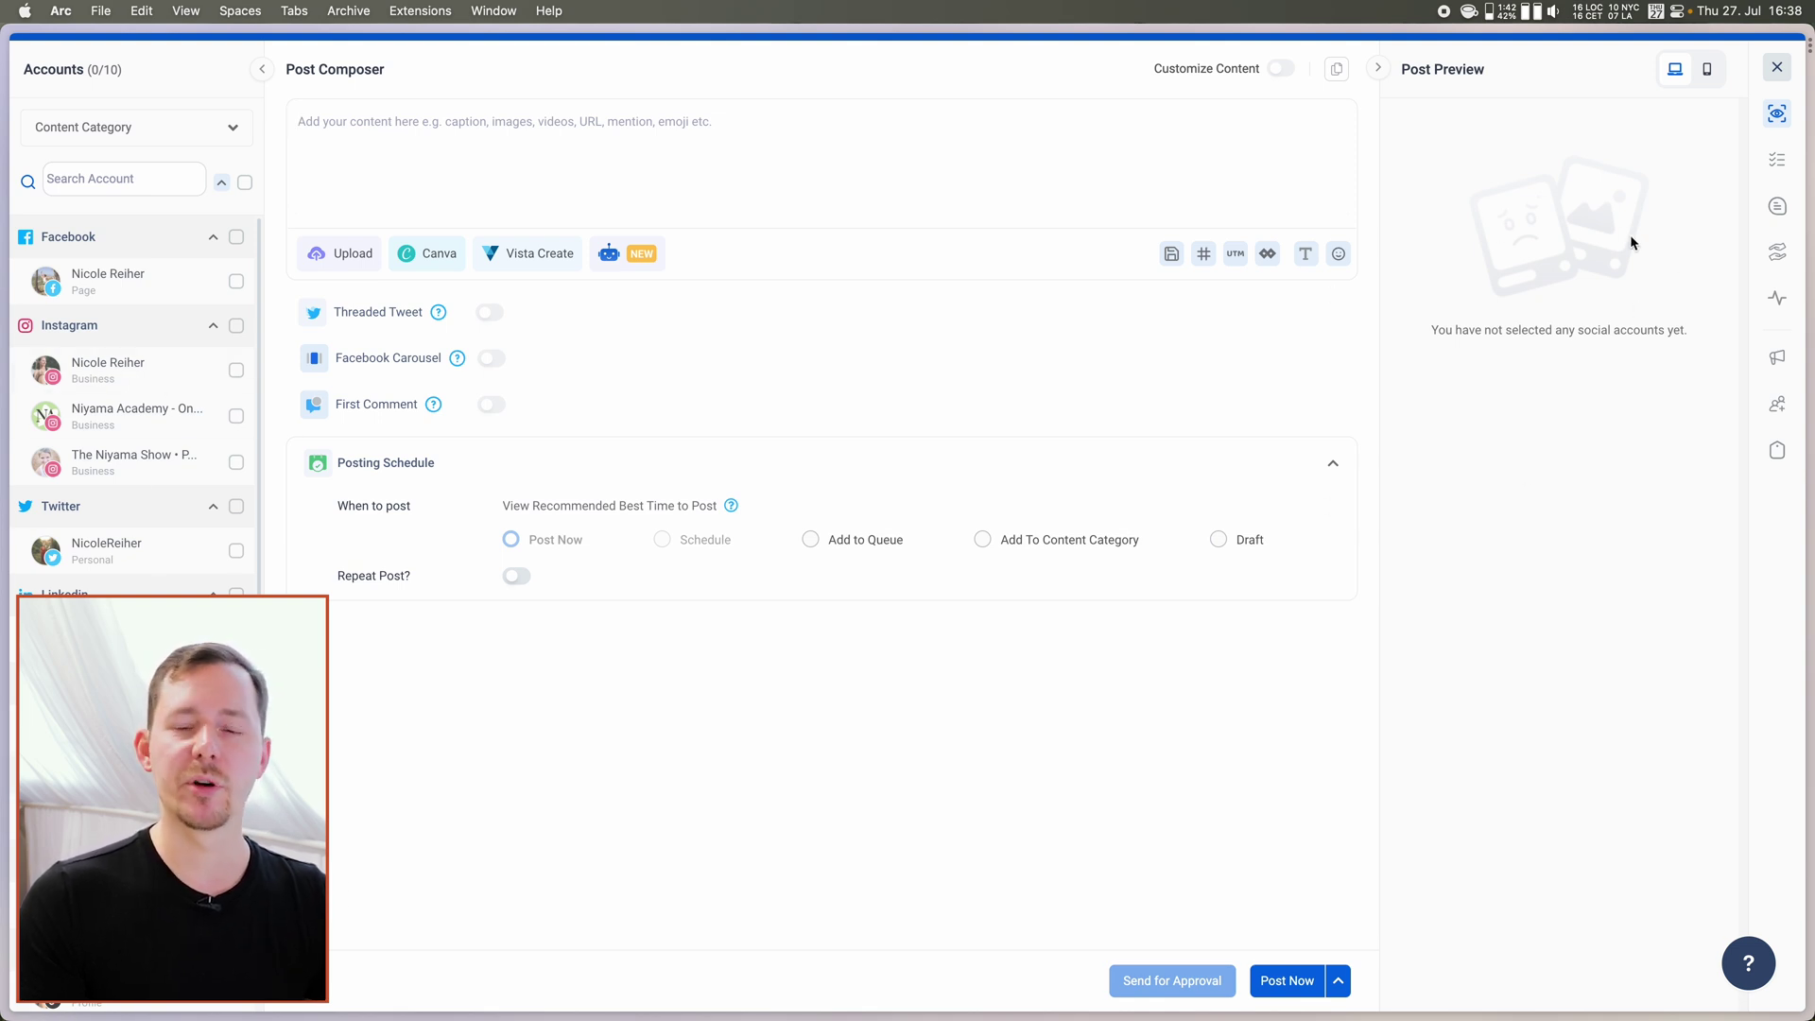
pyautogui.click(1775, 161)
pyautogui.click(1777, 206)
pyautogui.click(1778, 251)
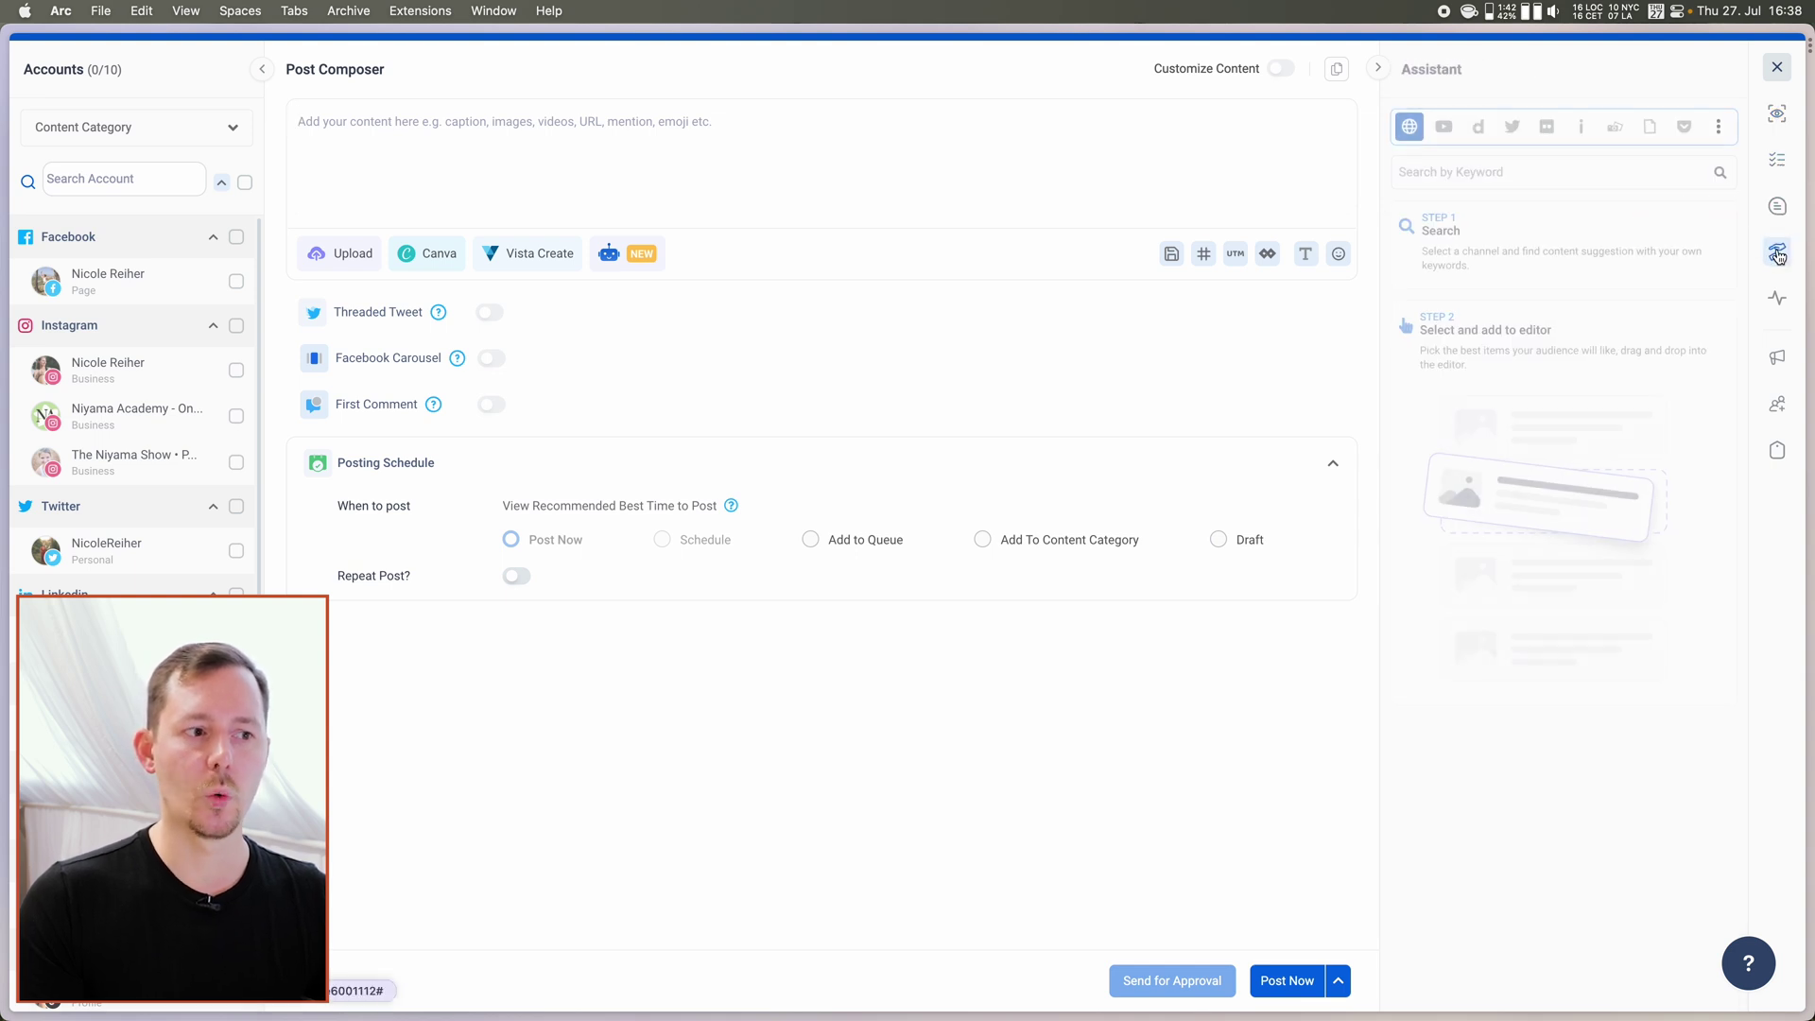
pyautogui.click(1777, 114)
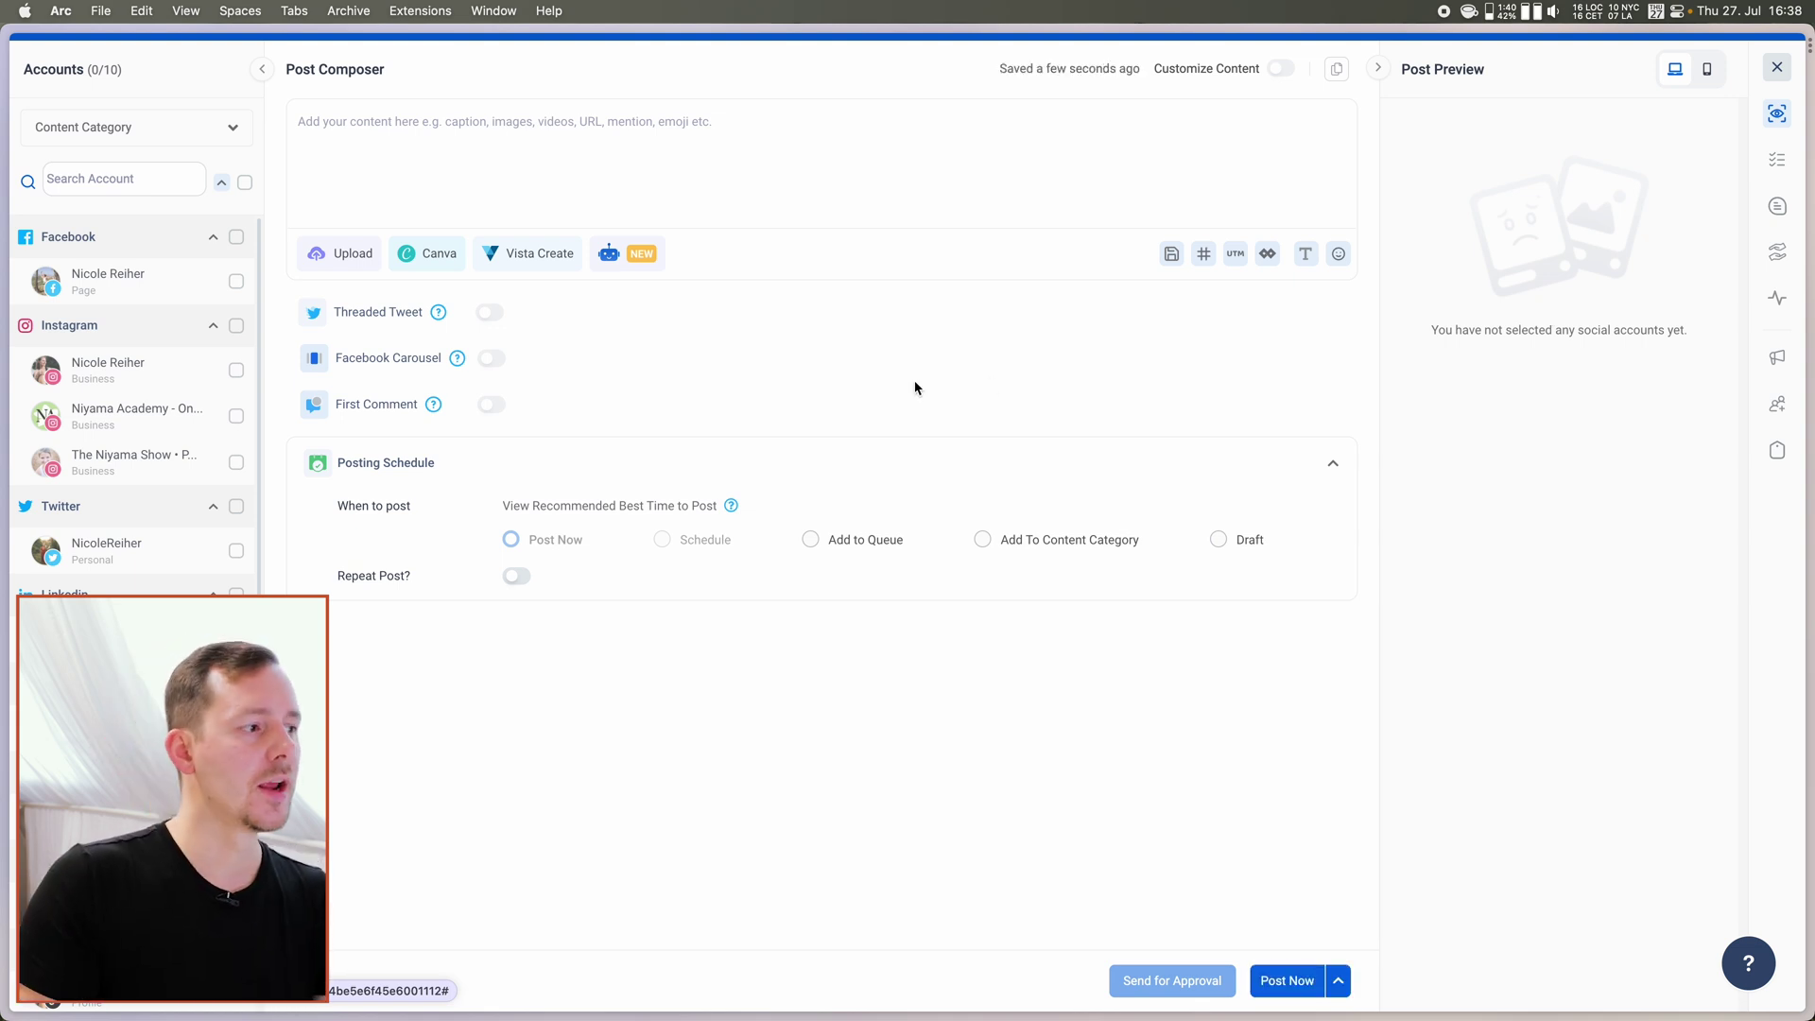
# Upload the Niyama Show podcast cover JPG from the Desktop into the new post.
pyautogui.click(348, 264)
pyautogui.click(355, 292)
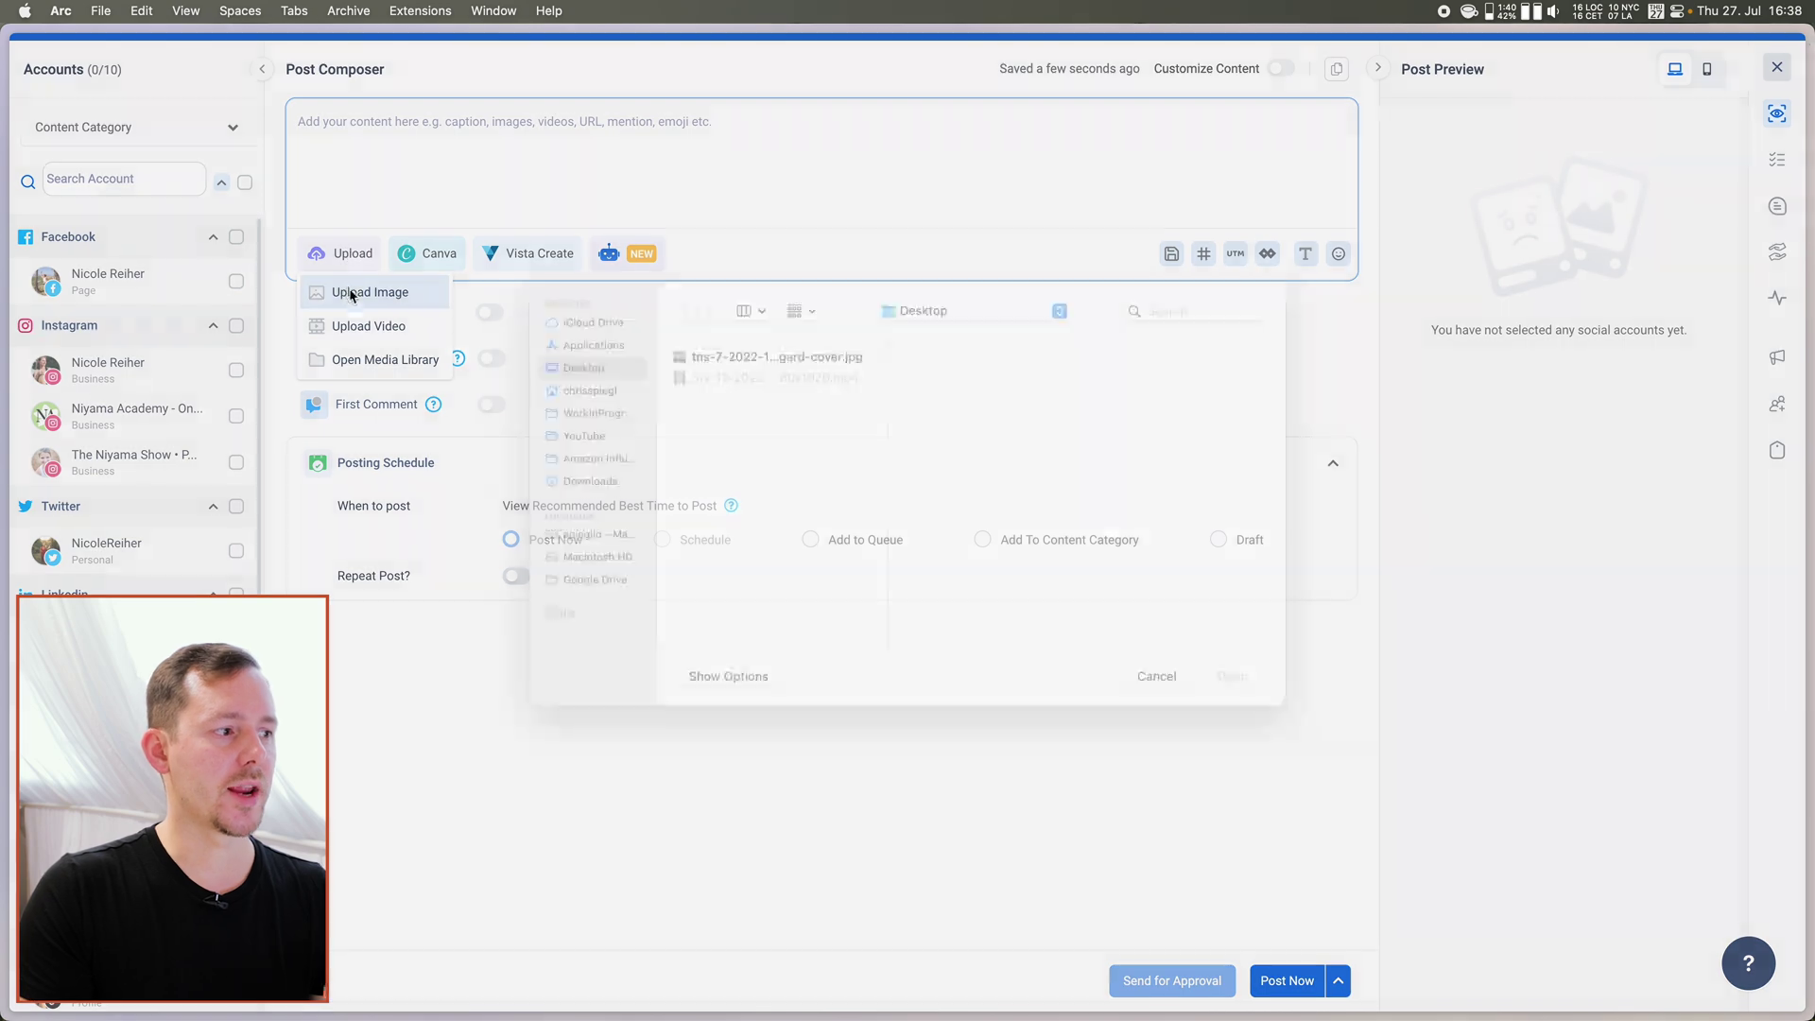
pyautogui.click(749, 392)
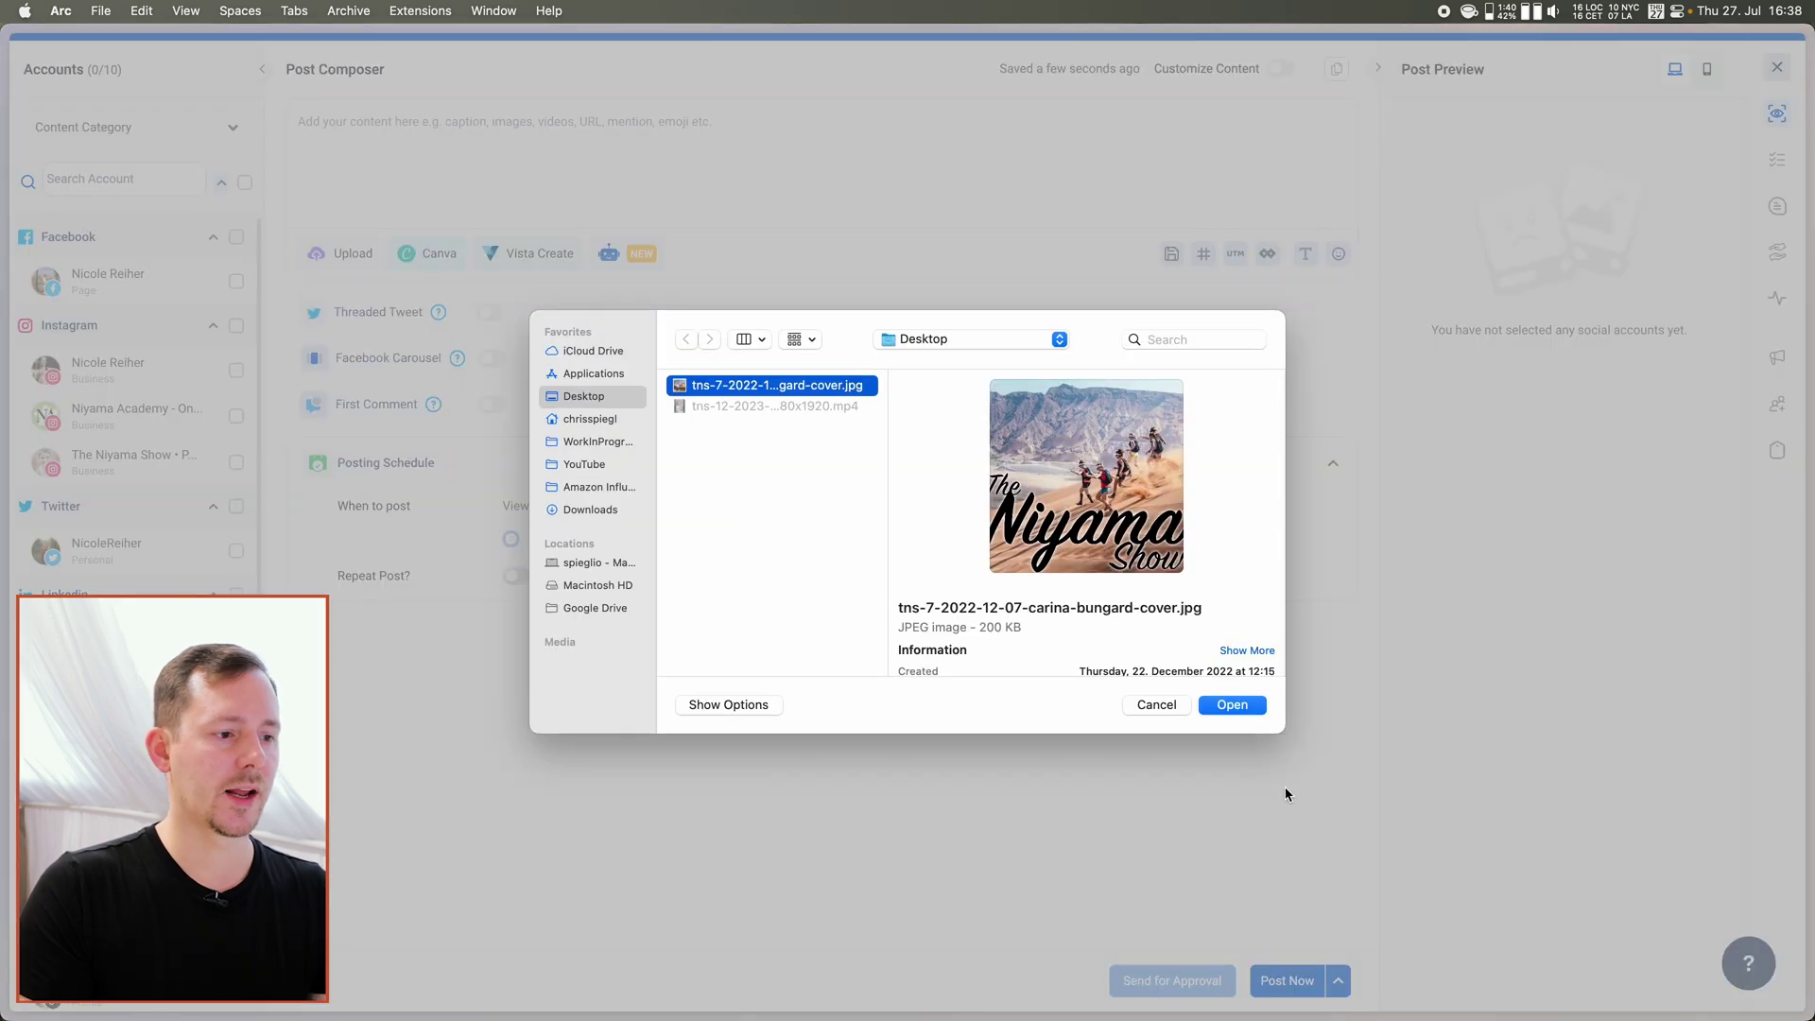
pyautogui.click(1233, 704)
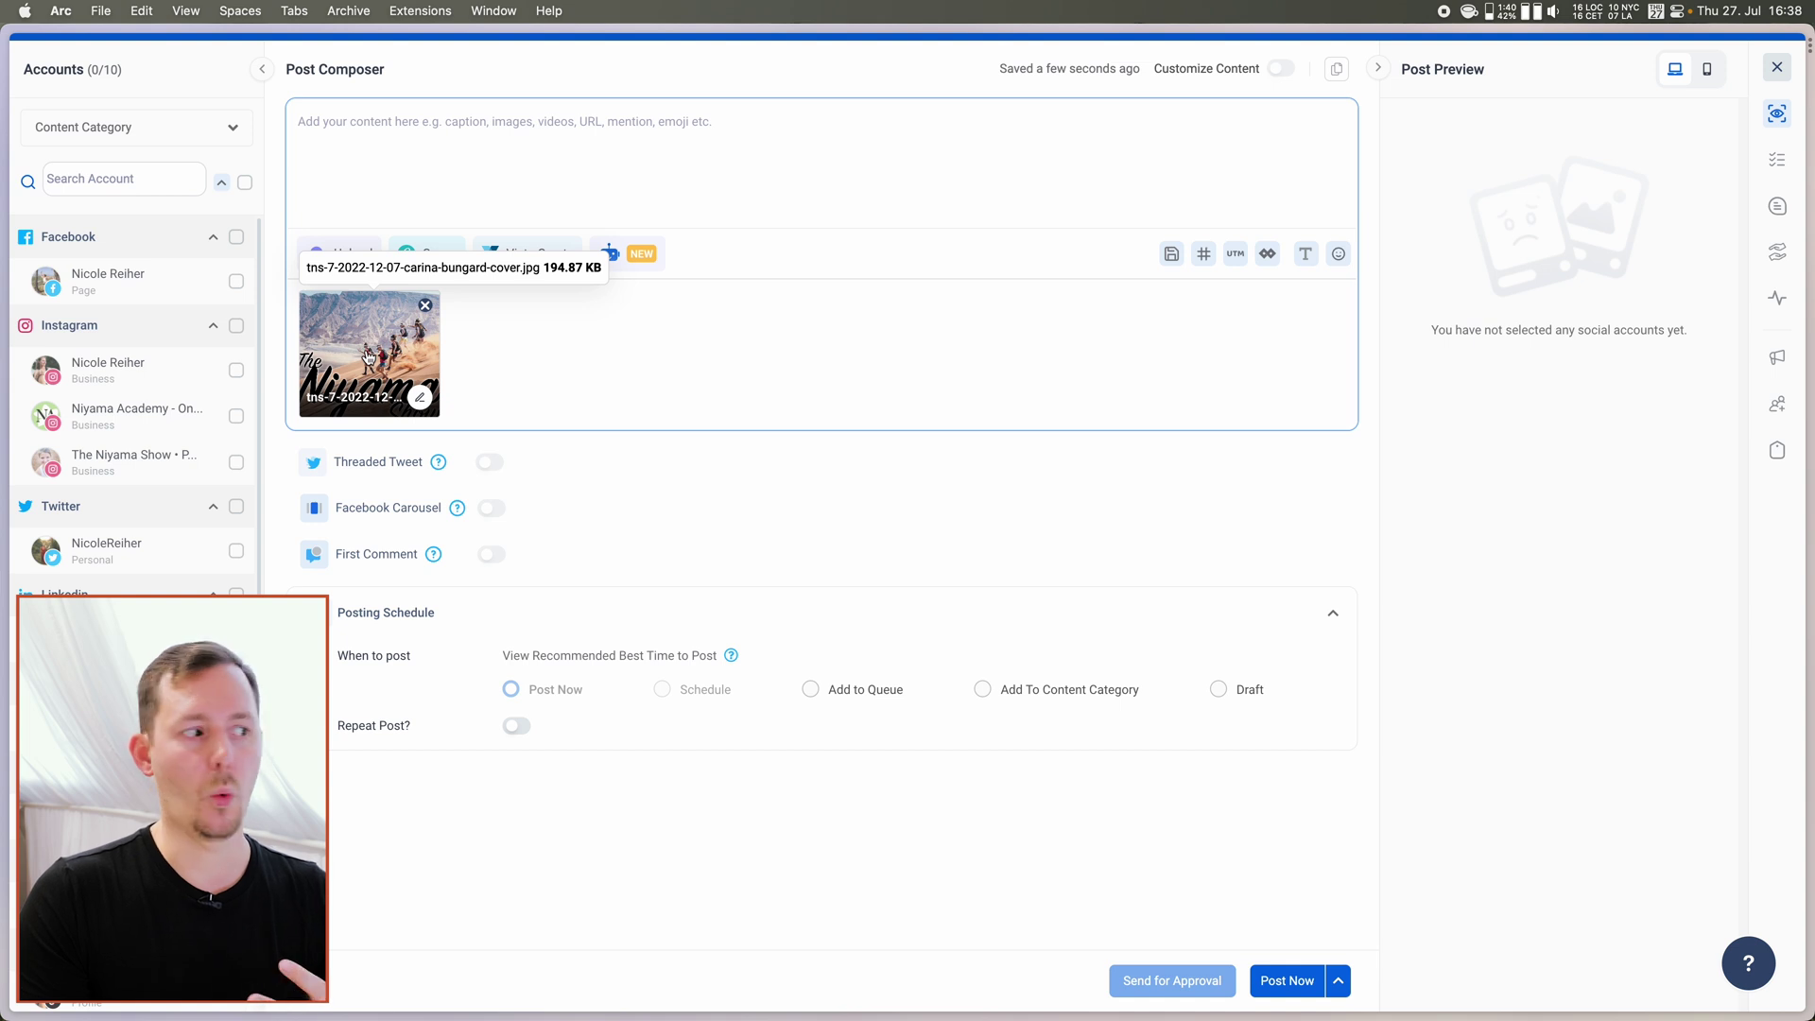
# Select The Niyama Show Instagram business account as a publishing account for the post.
pyautogui.scroll(-1, 130, 490)
pyautogui.scroll(-1, 129, 491)
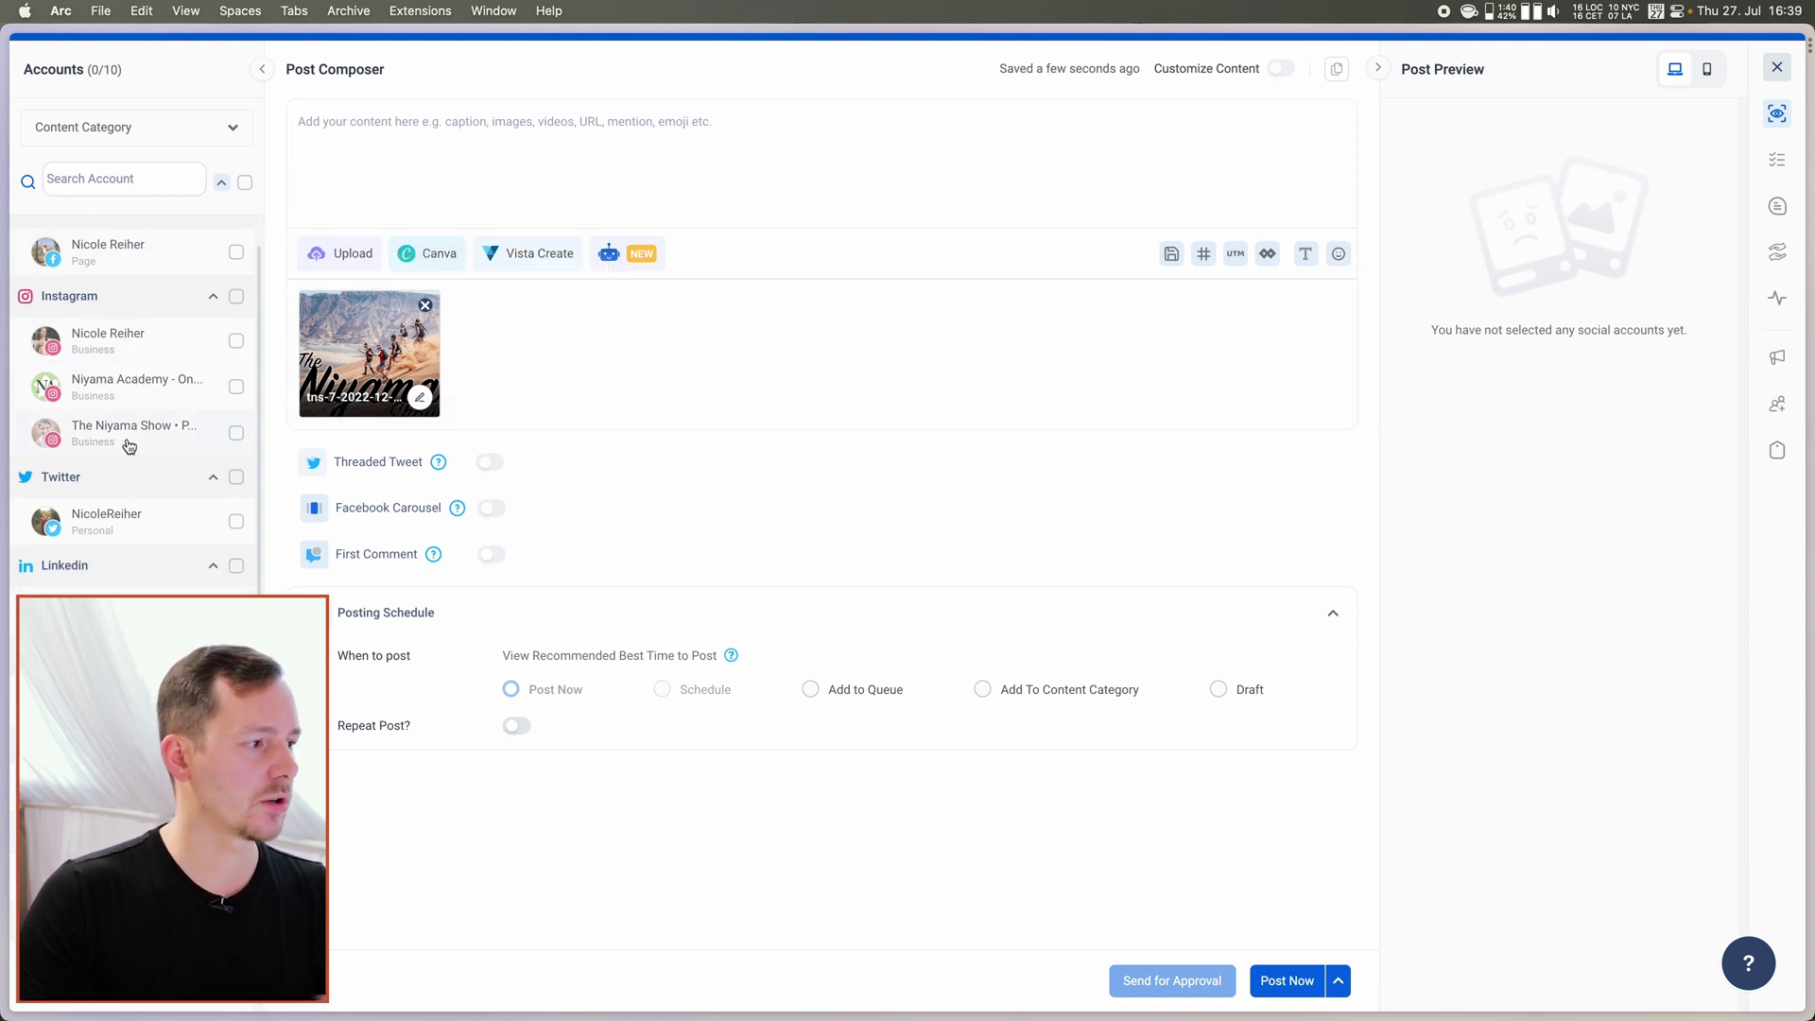
pyautogui.click(236, 435)
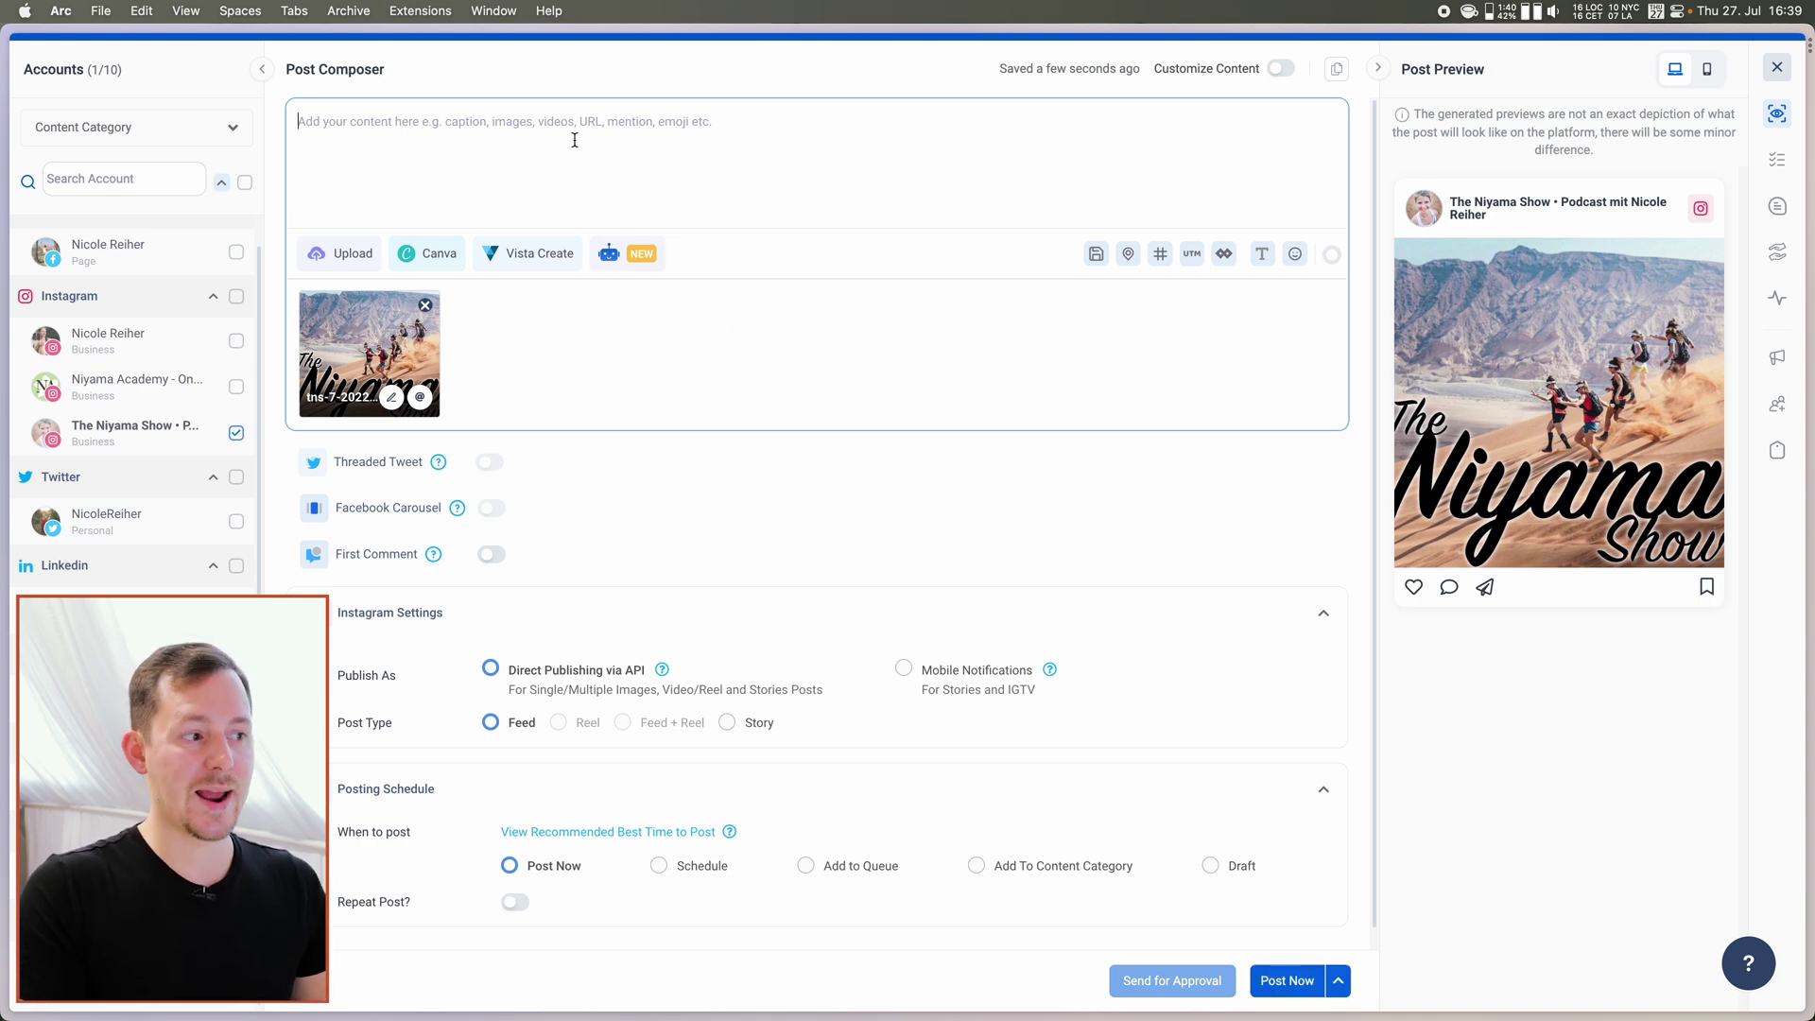
# Set up an AI-generated caption with the Social media post caption prompt and an approximate length of 46 words.
pyautogui.moveTo(634, 255)
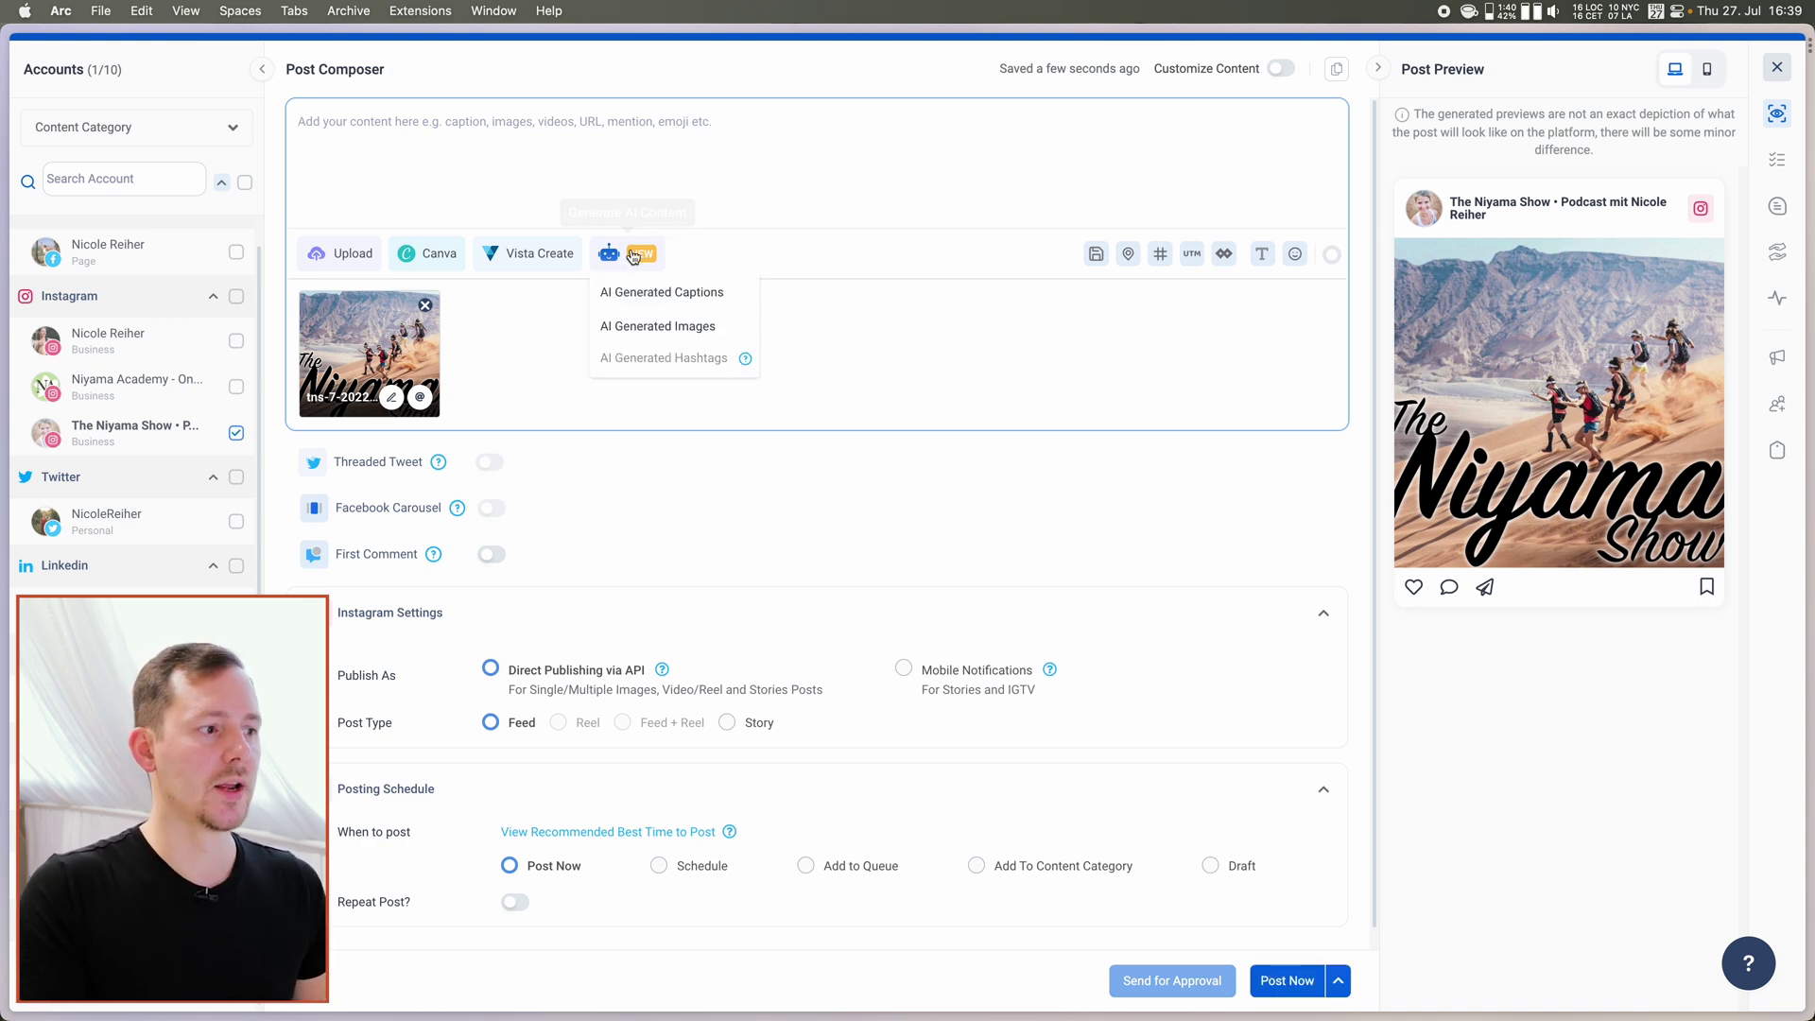
pyautogui.click(670, 298)
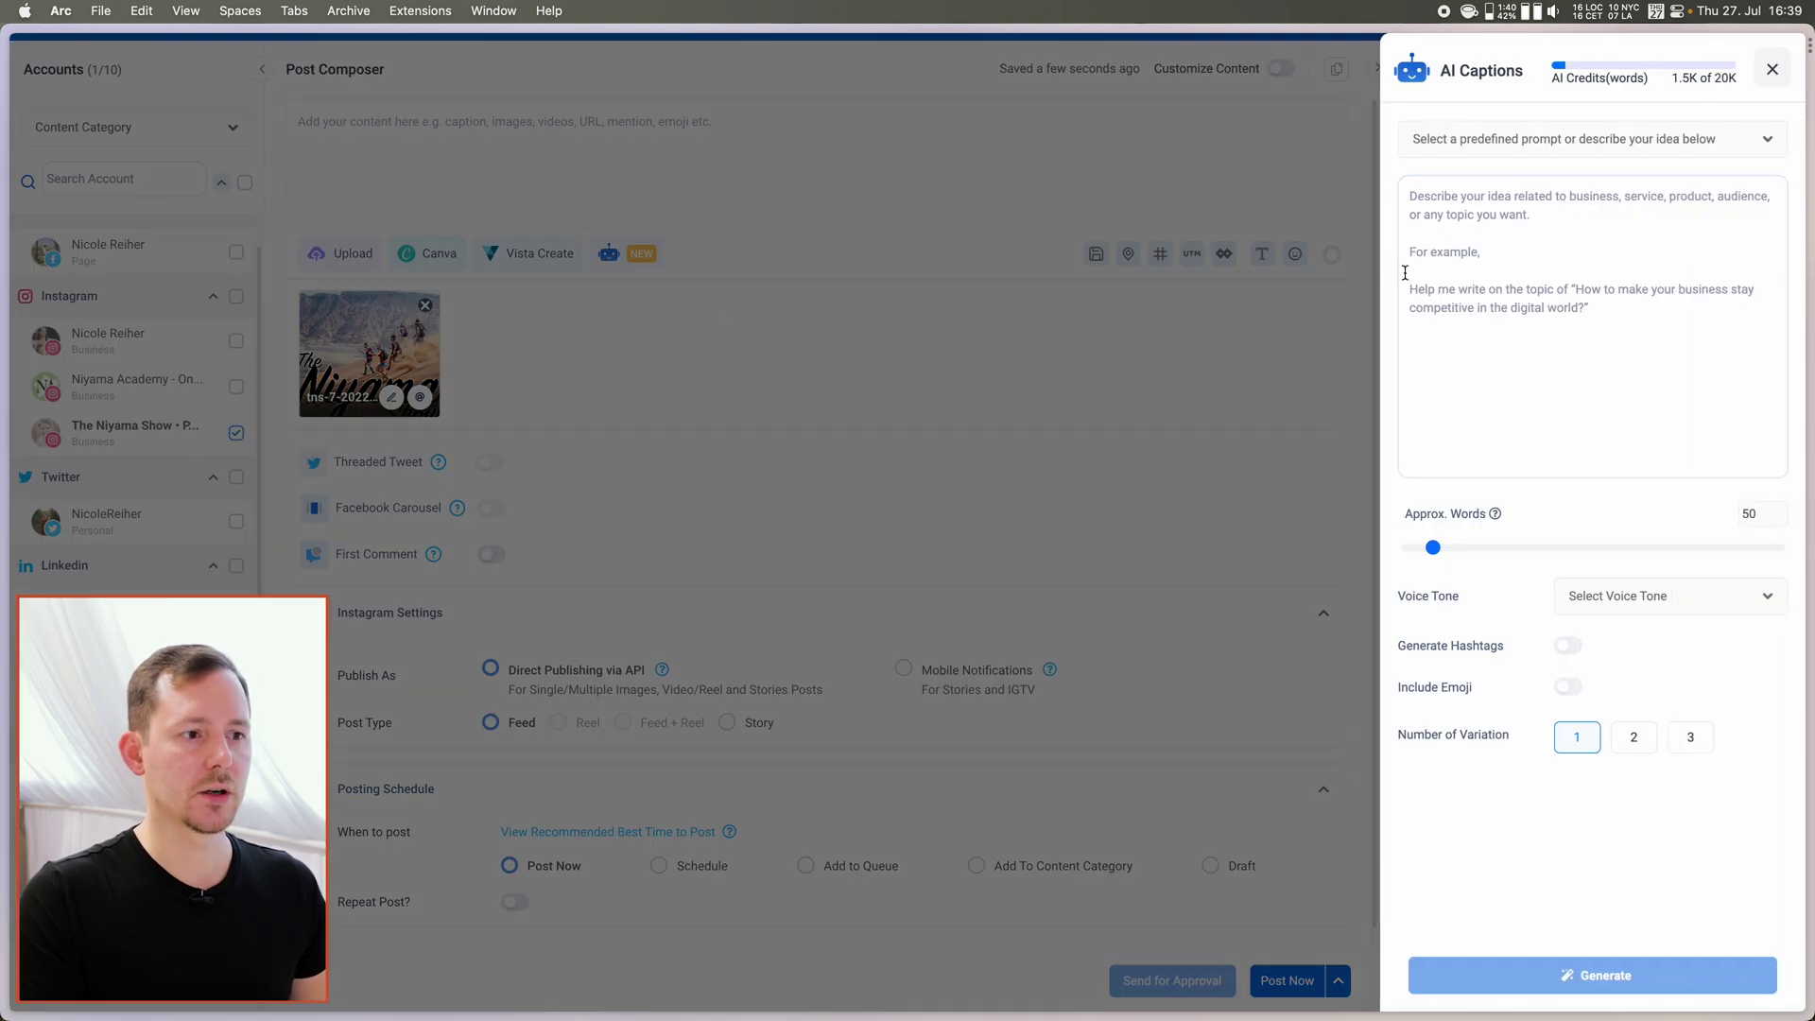
pyautogui.click(1576, 142)
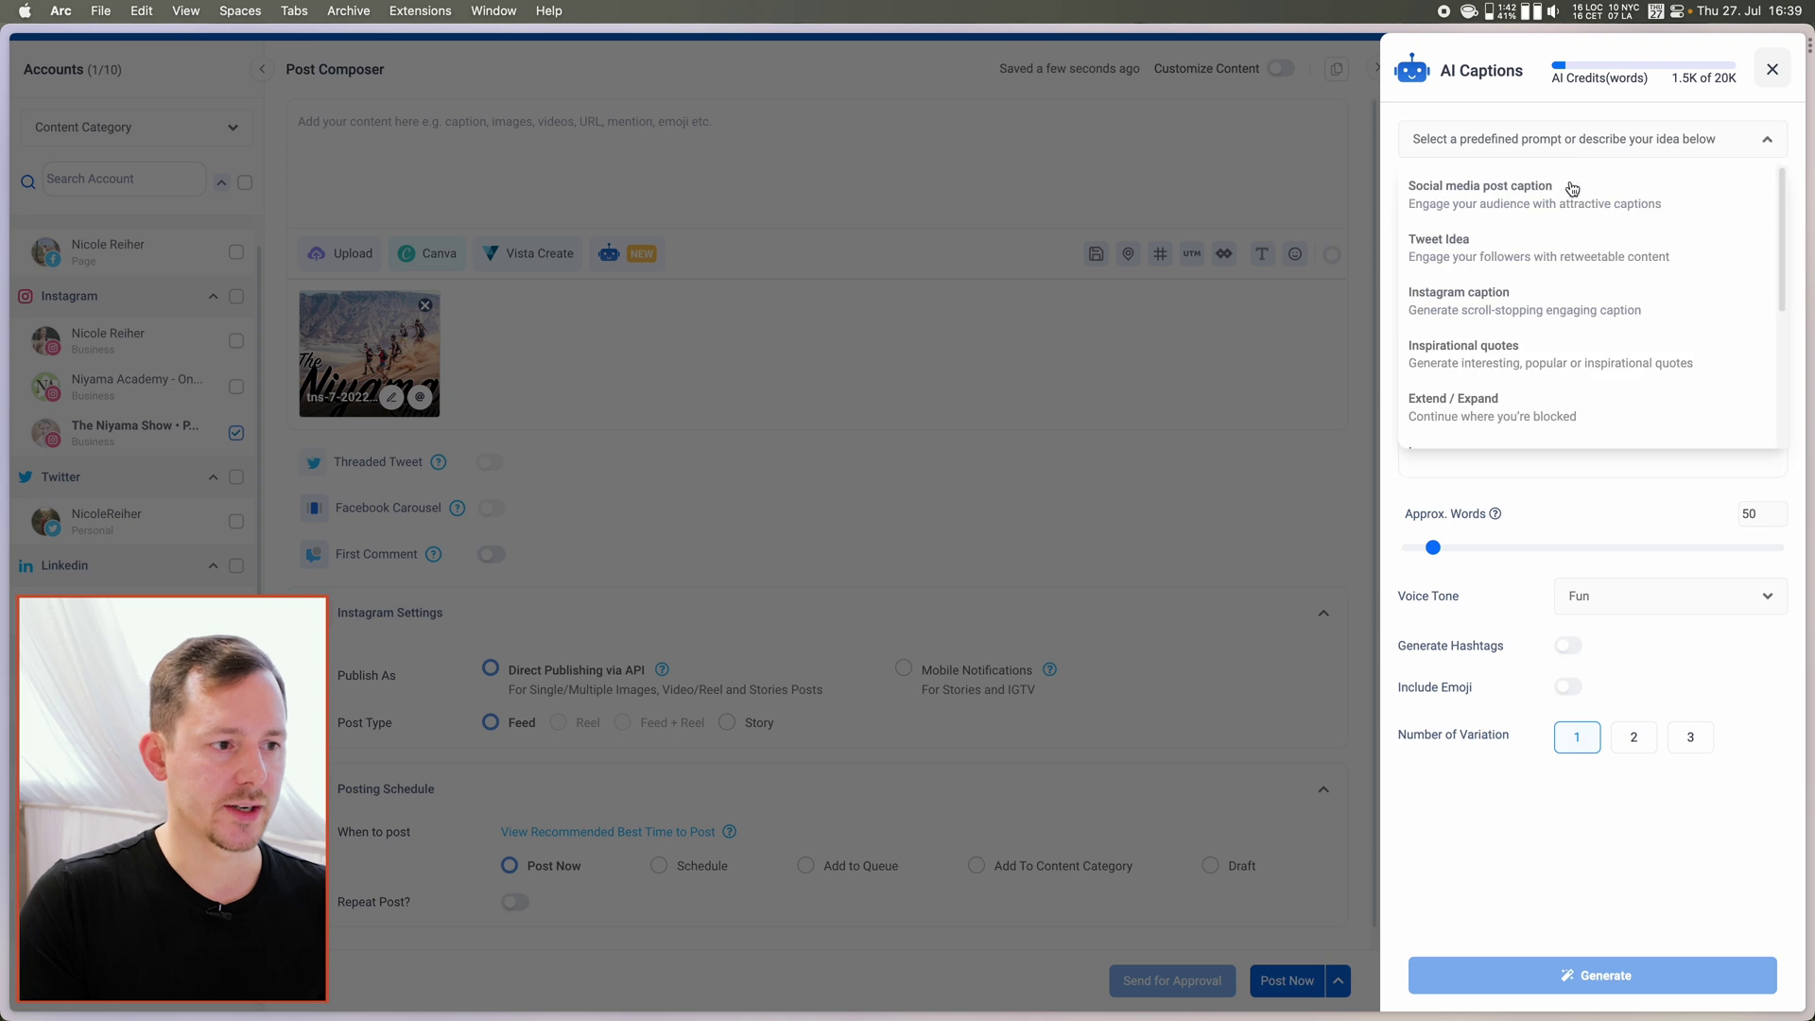
pyautogui.click(1503, 203)
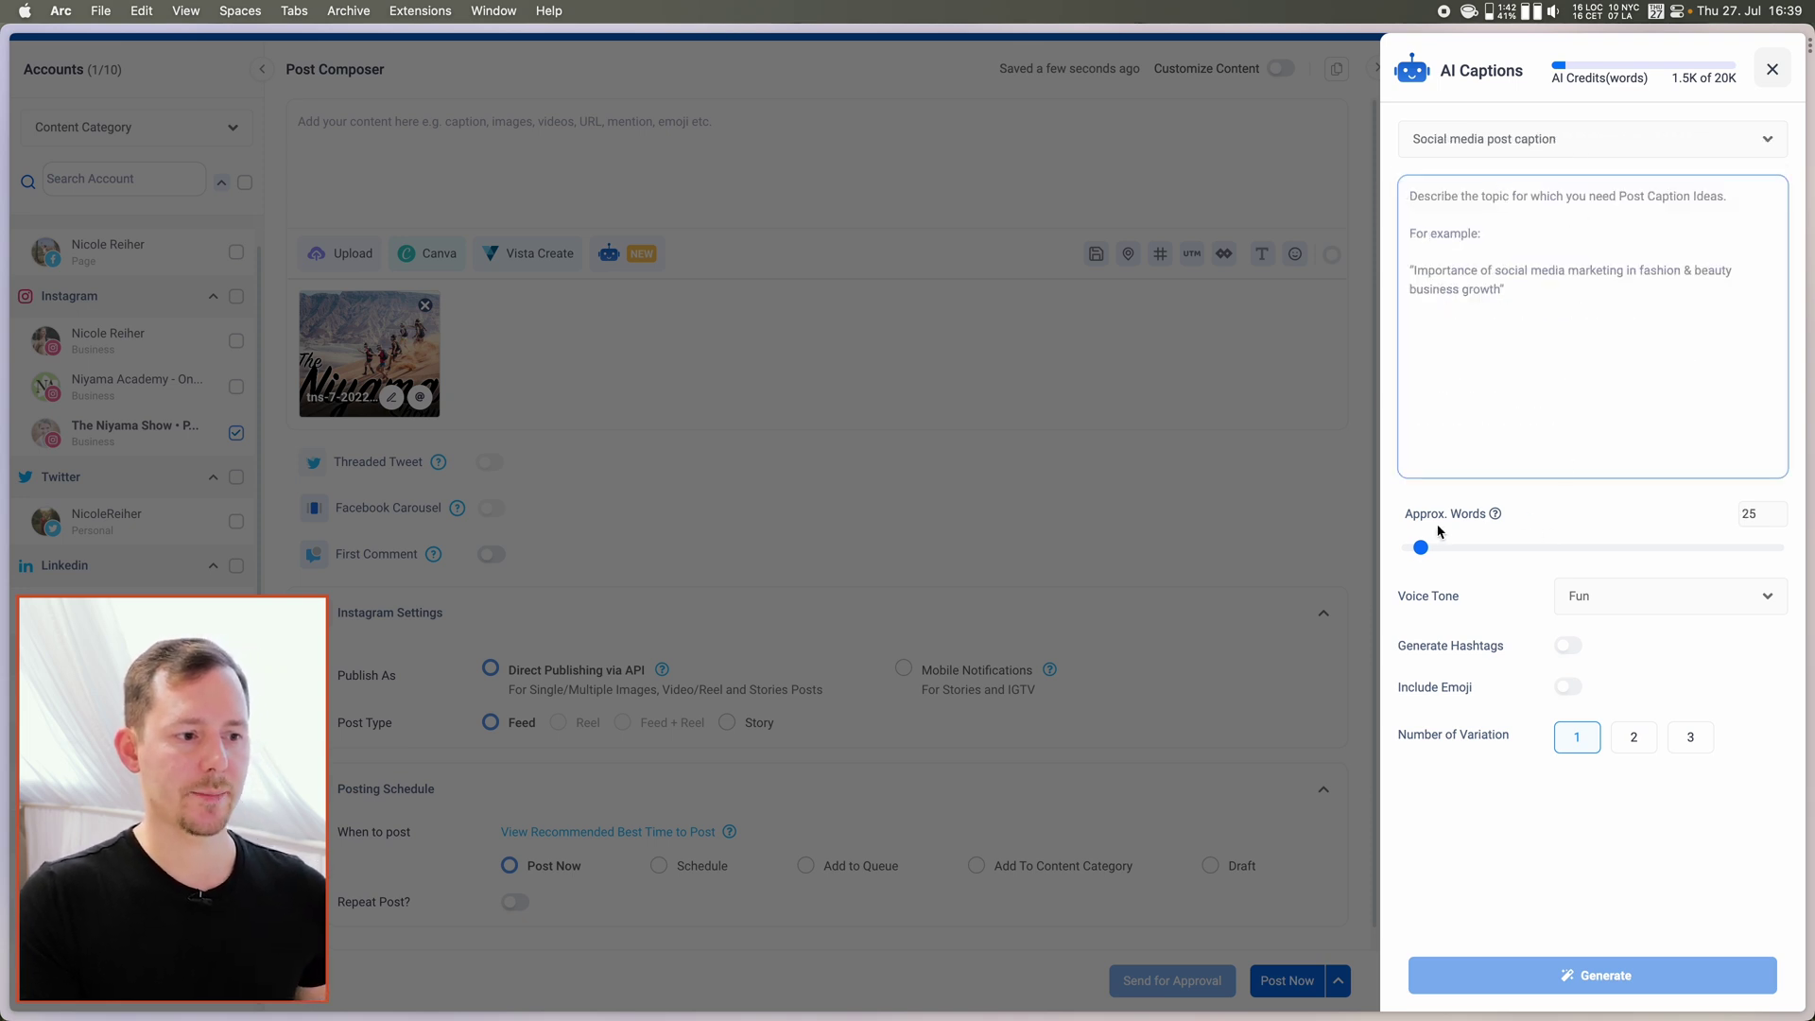
pyautogui.moveTo(1418, 556); pyautogui.dragTo(1433, 554)
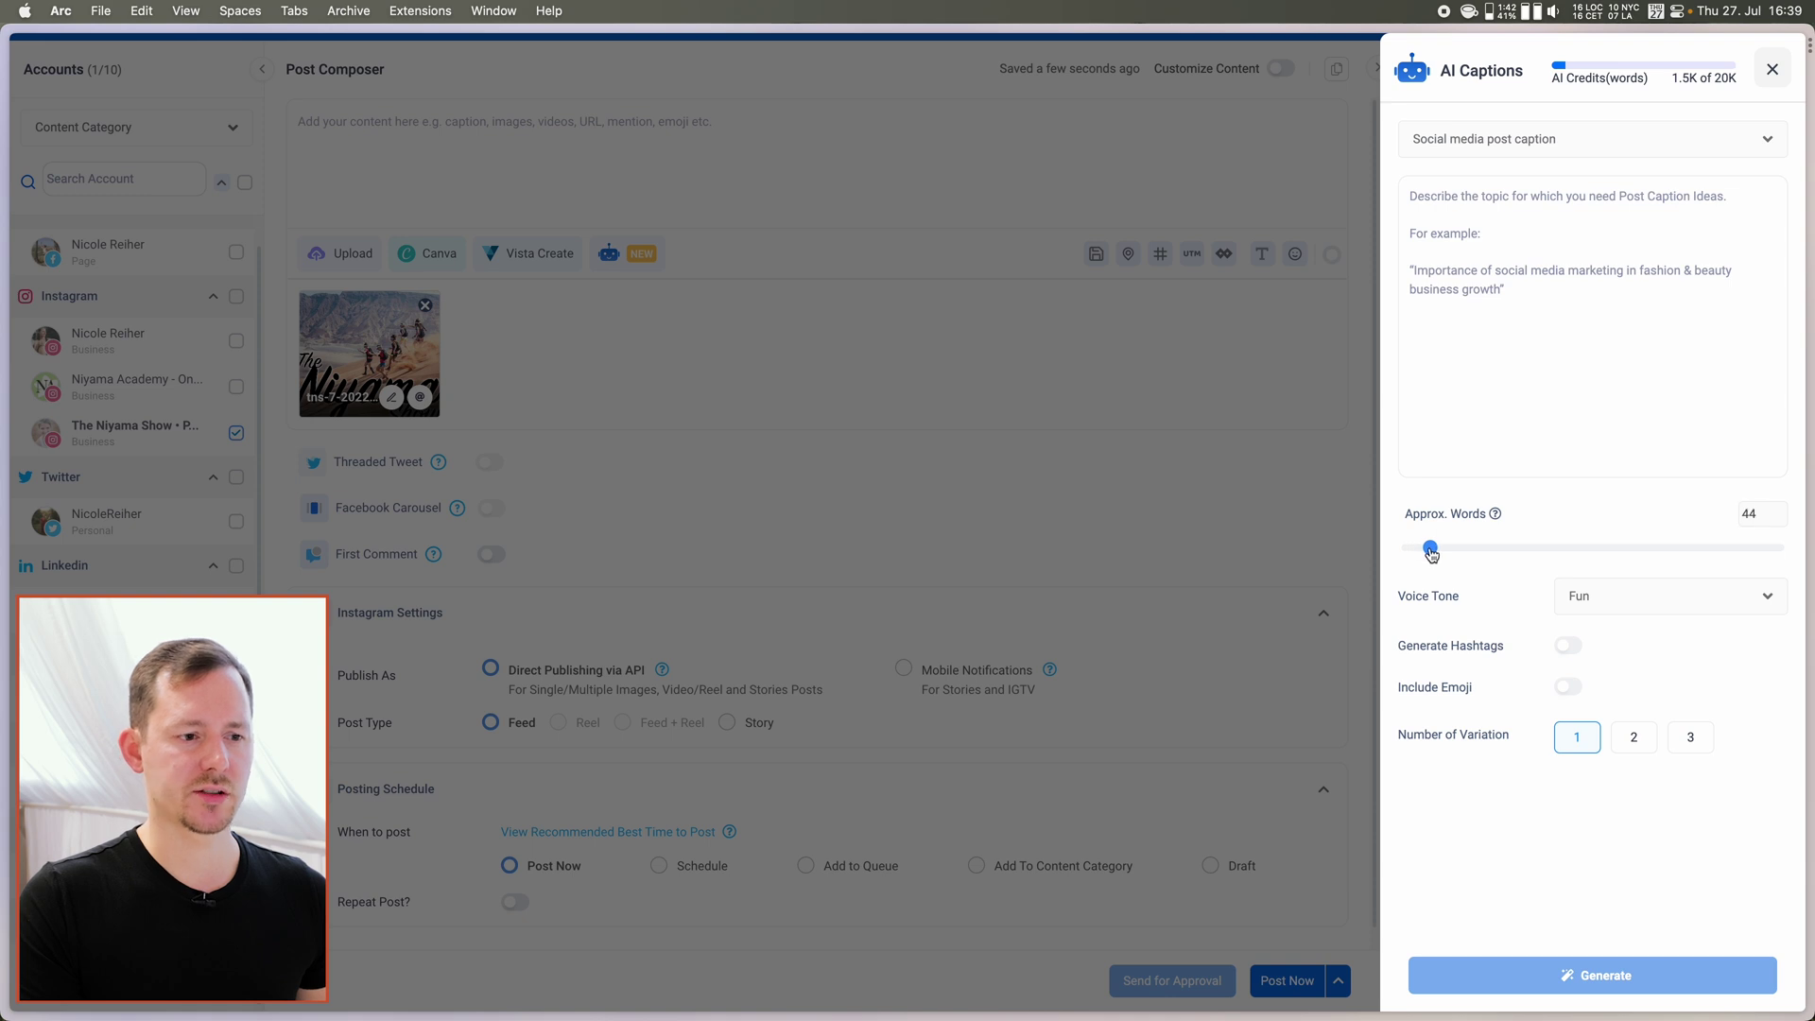
# Generate a caption from a description of a podcast episode about sports, running through the Sahara and how endurance changed the guest's life.
pyautogui.click(1563, 280)
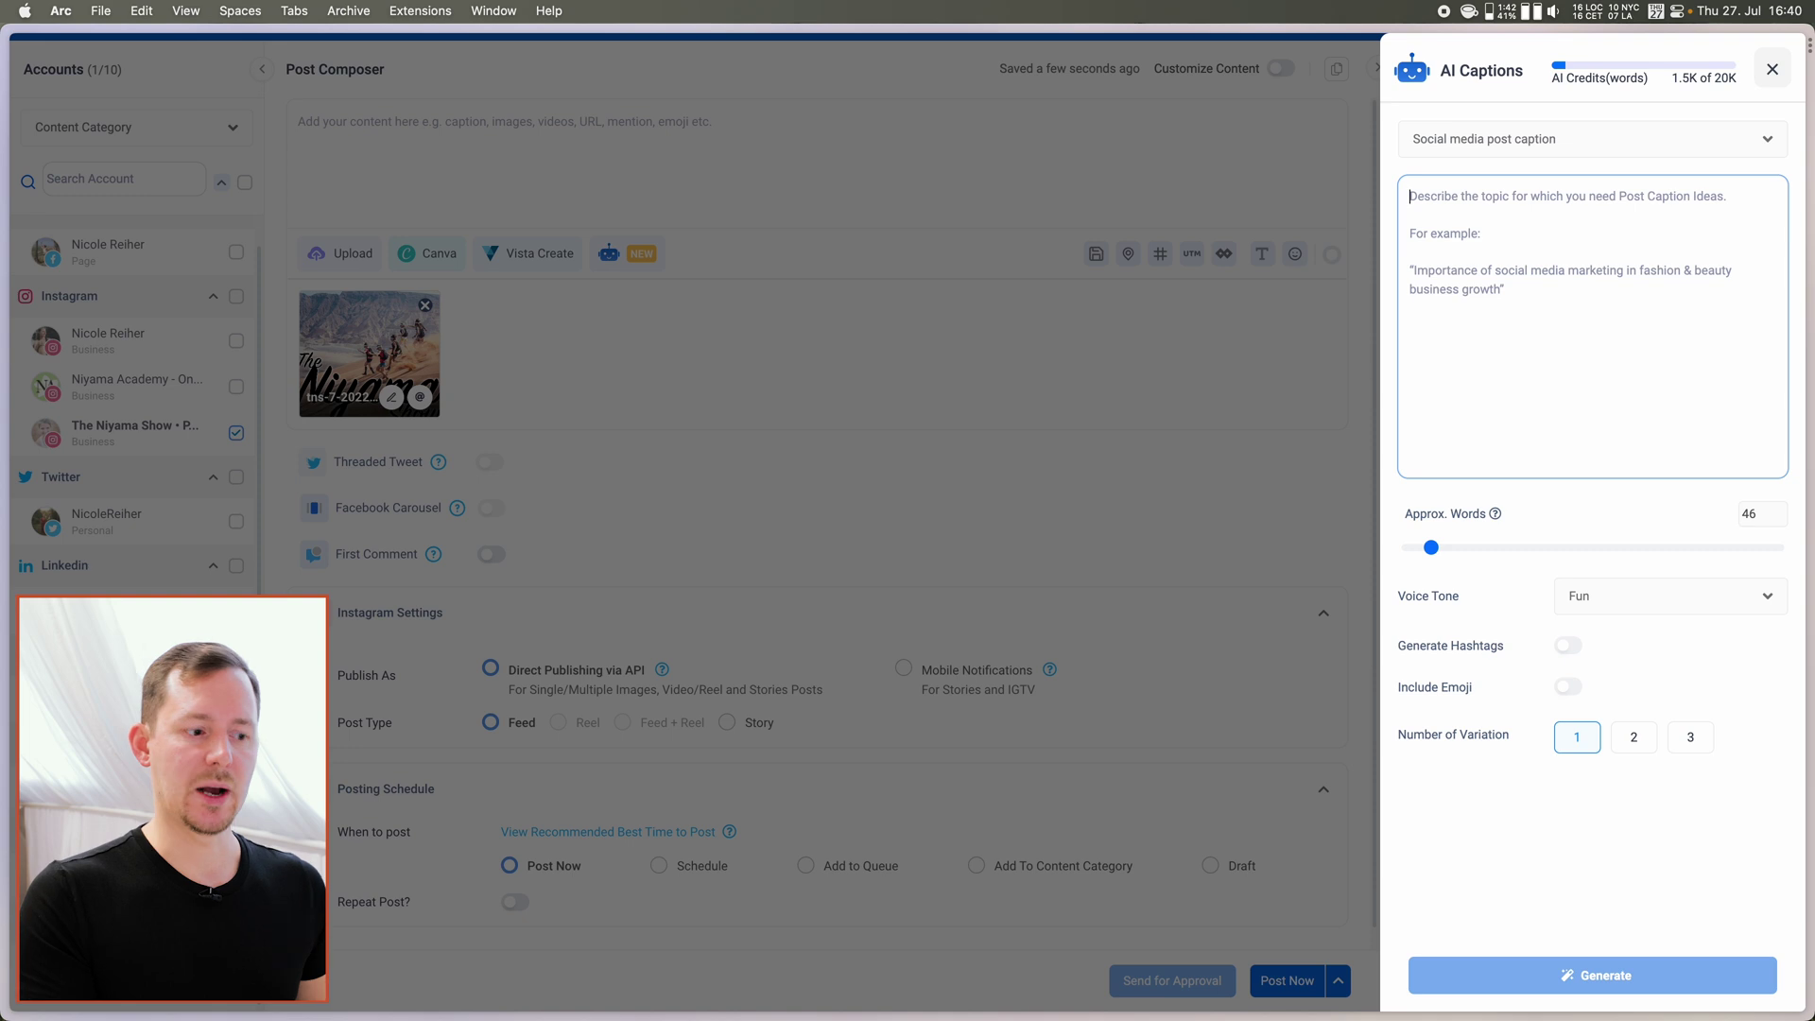
pyautogui.write('This is a podcast episode with guest Johanna. We talk about sports, running through the sahara, and how enduracne changed Johannas life.')
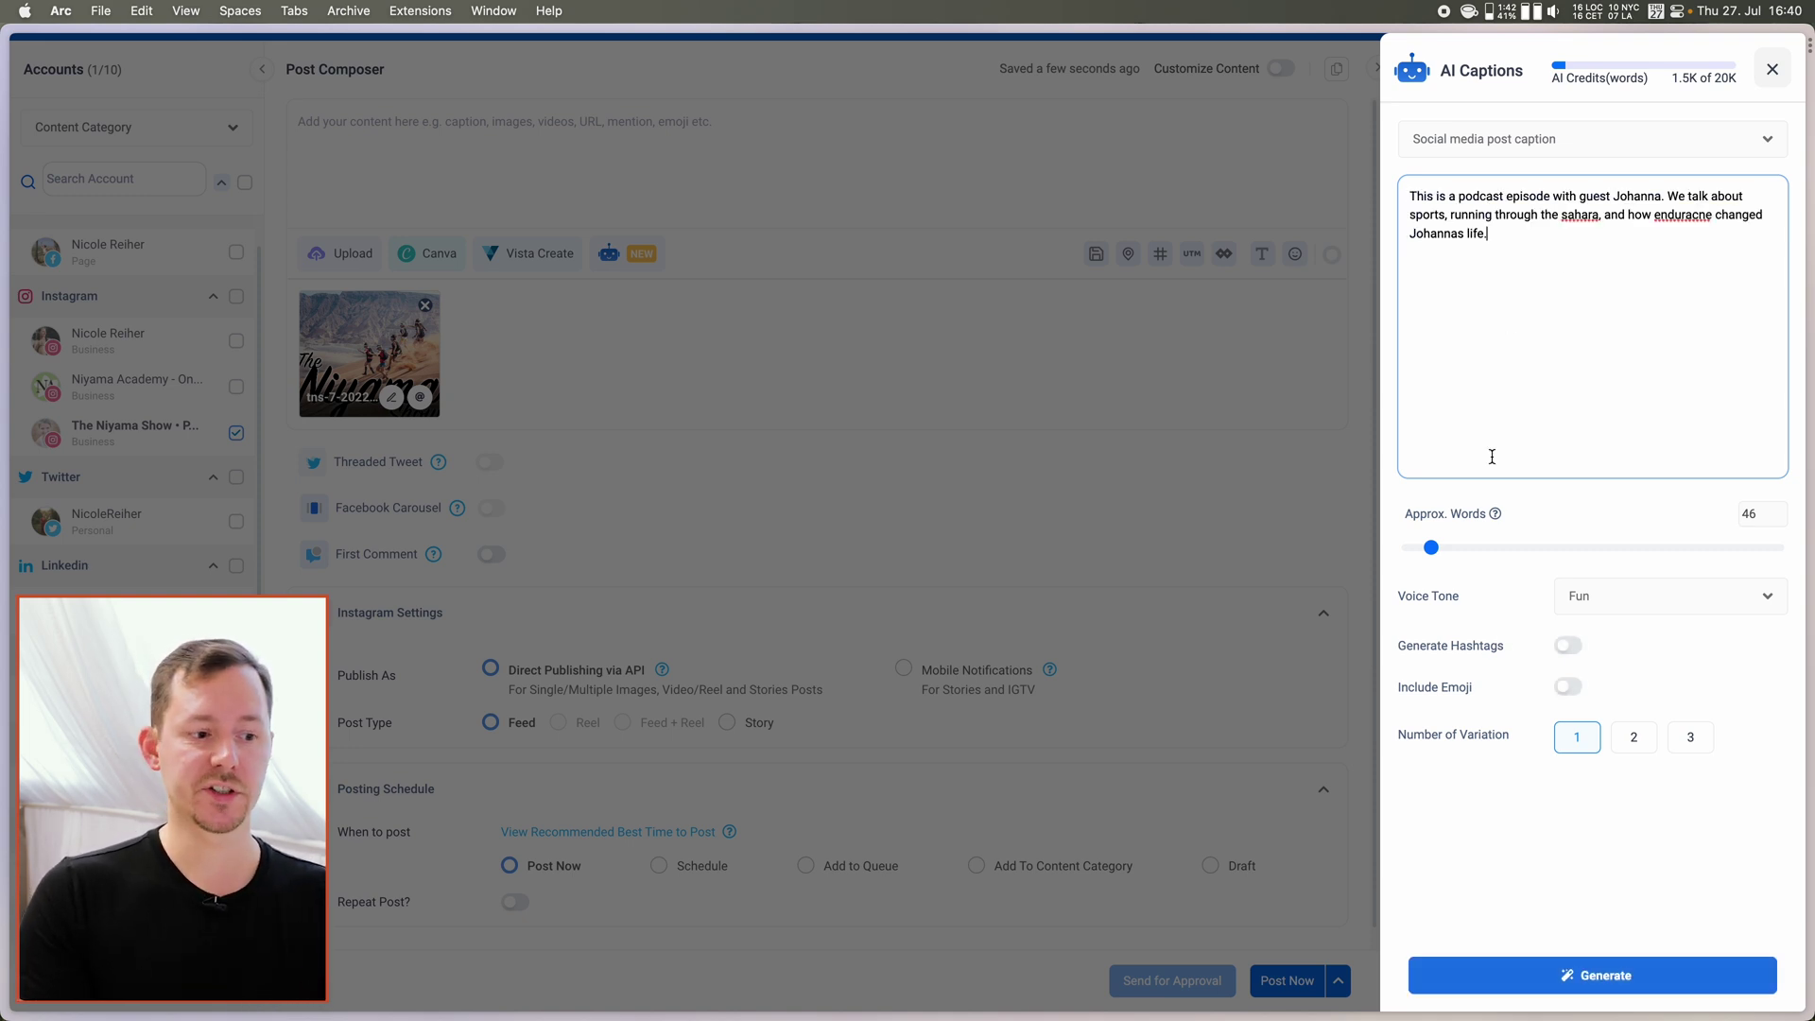
pyautogui.click(1555, 976)
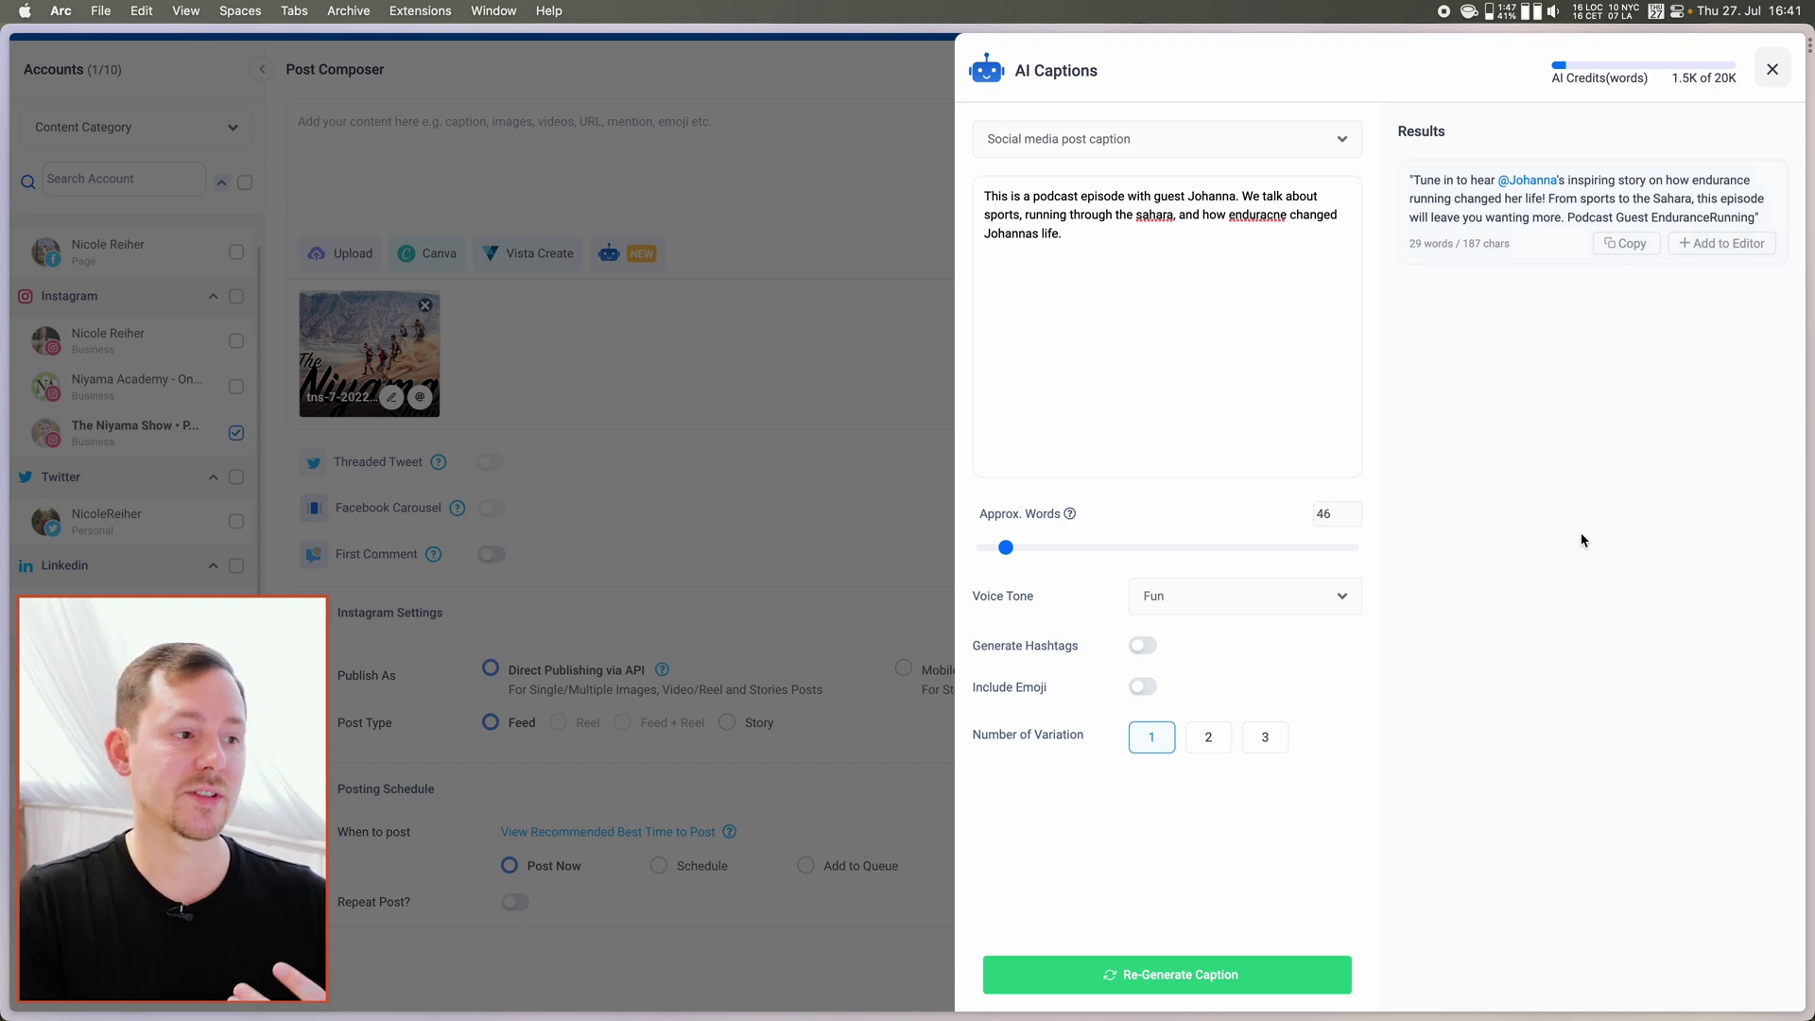
# Request 2 caption variations and edit the description's wording to "Sahara" and "Enduracane Raching".
pyautogui.click(1215, 740)
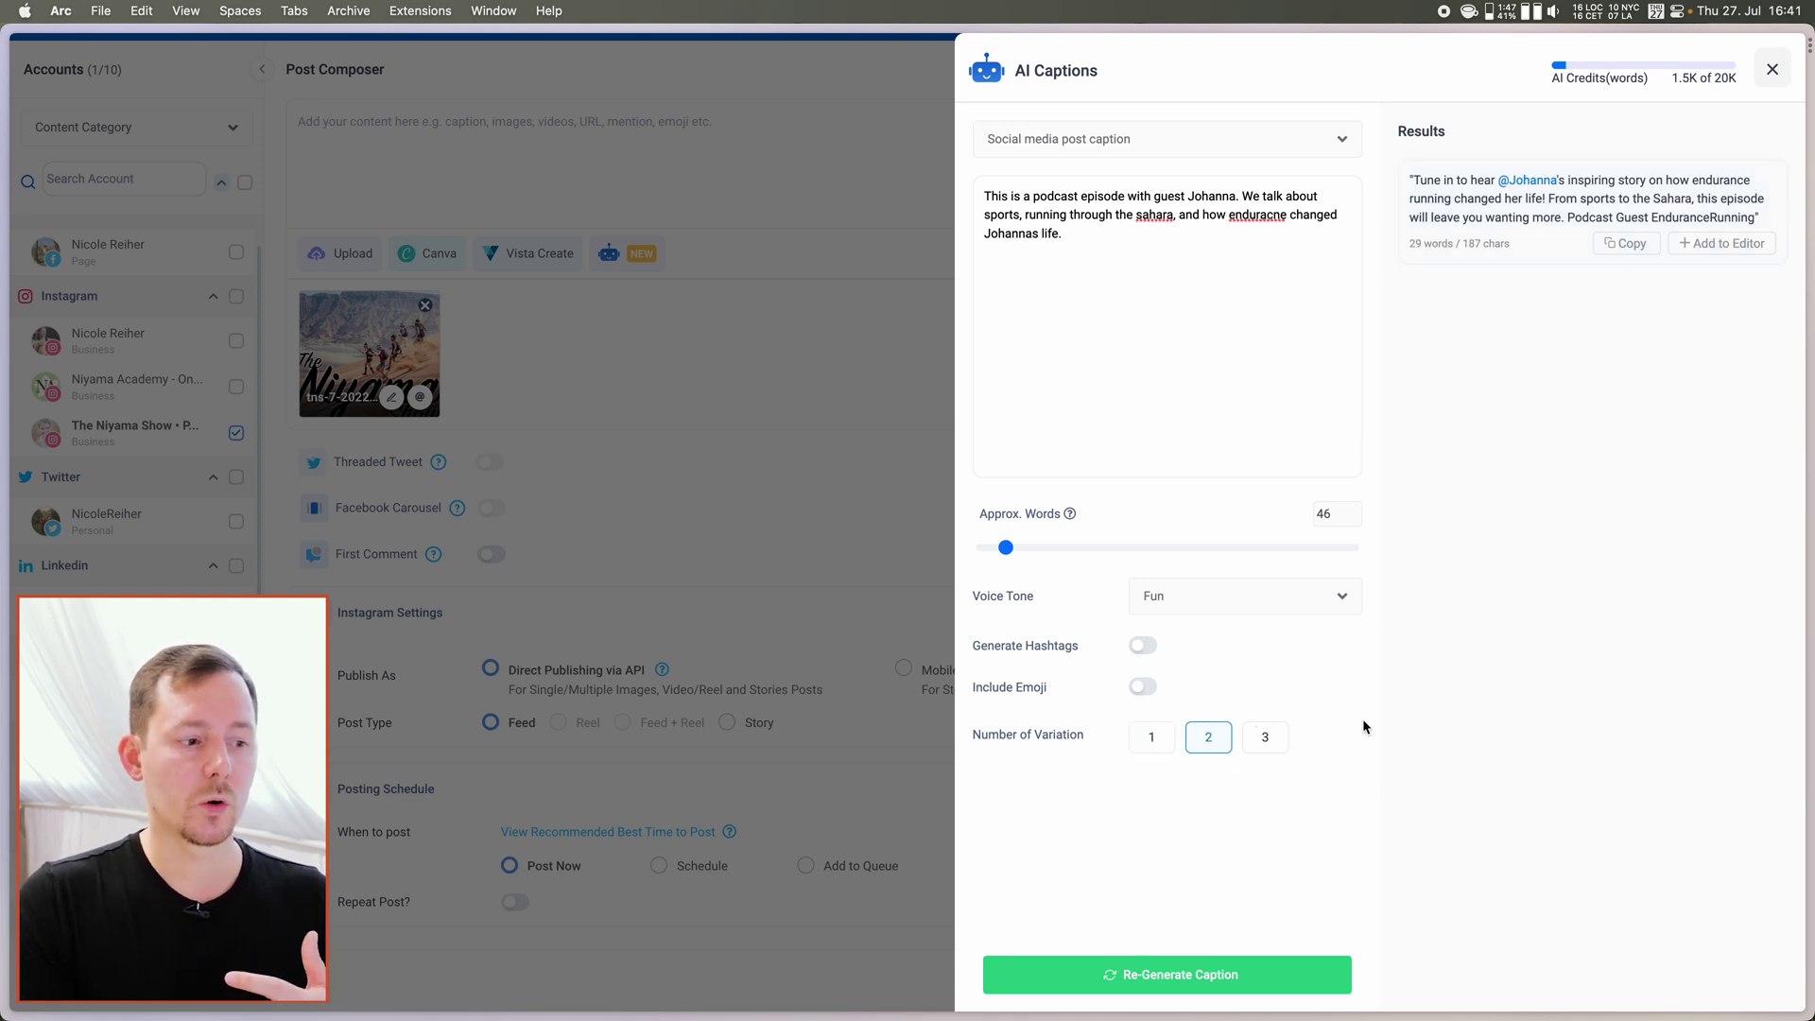
pyautogui.click(1117, 400)
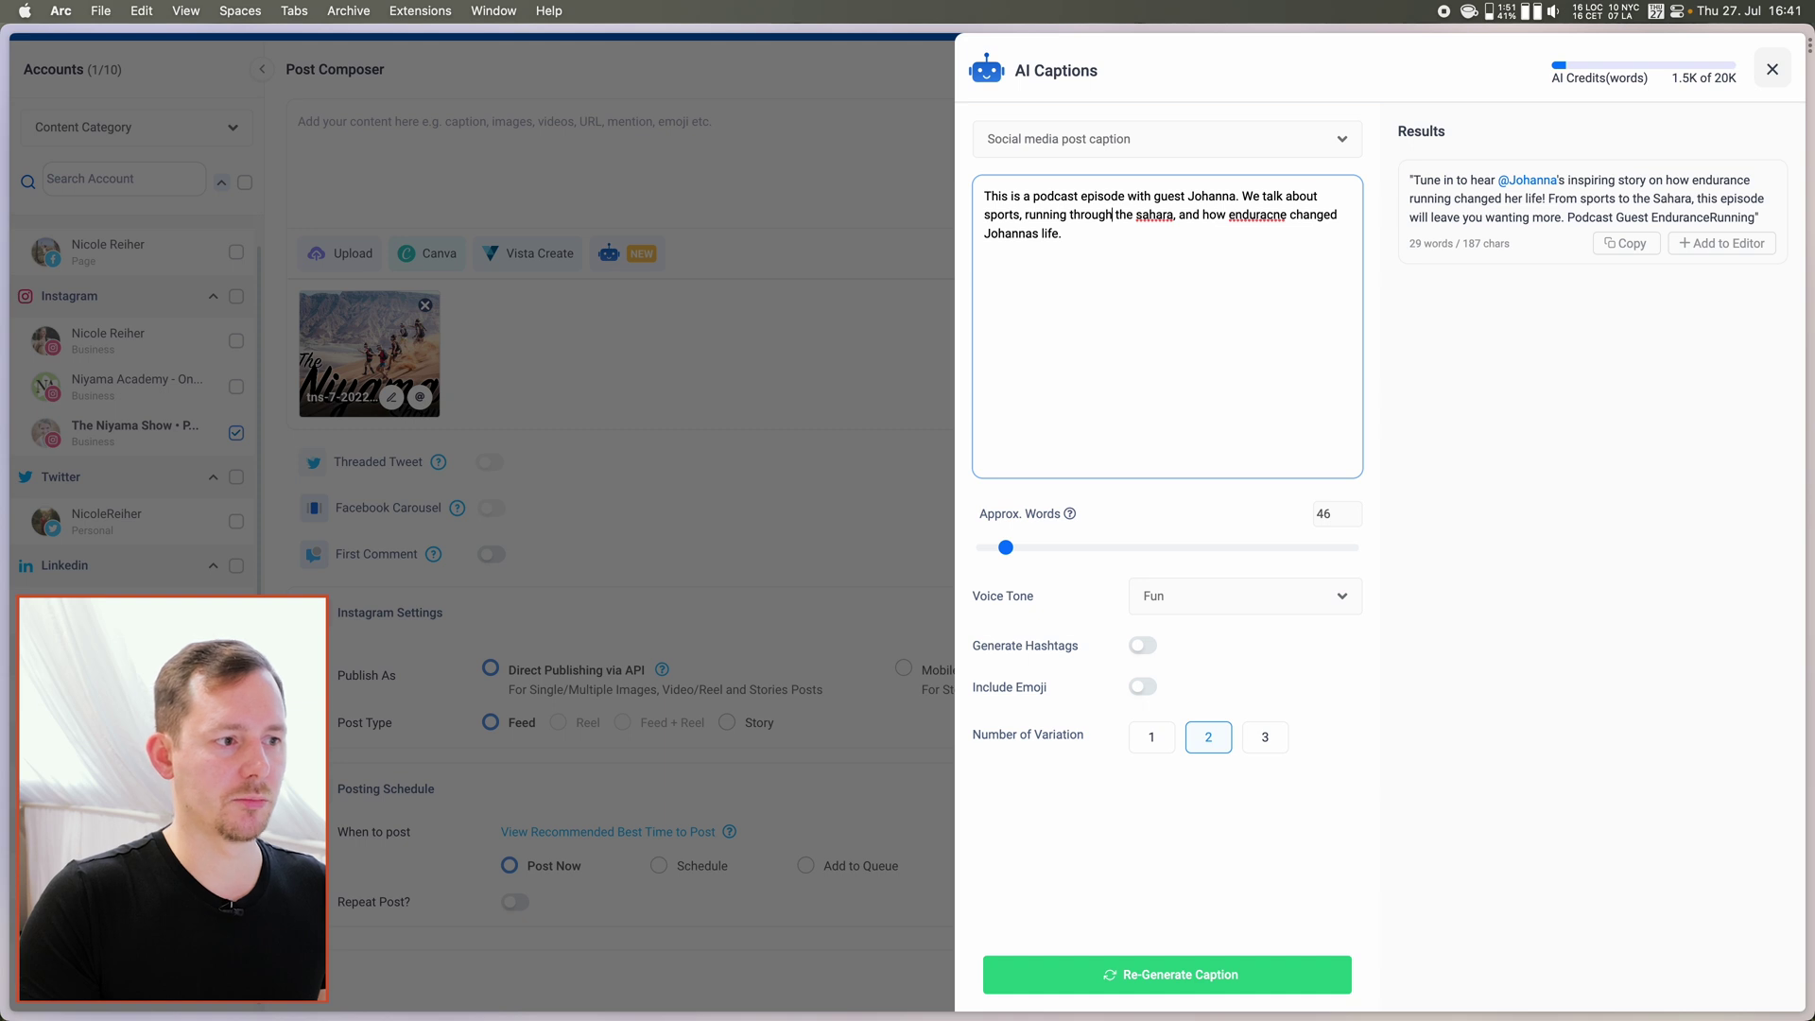
pyautogui.press('Delete')
pyautogui.write('S')
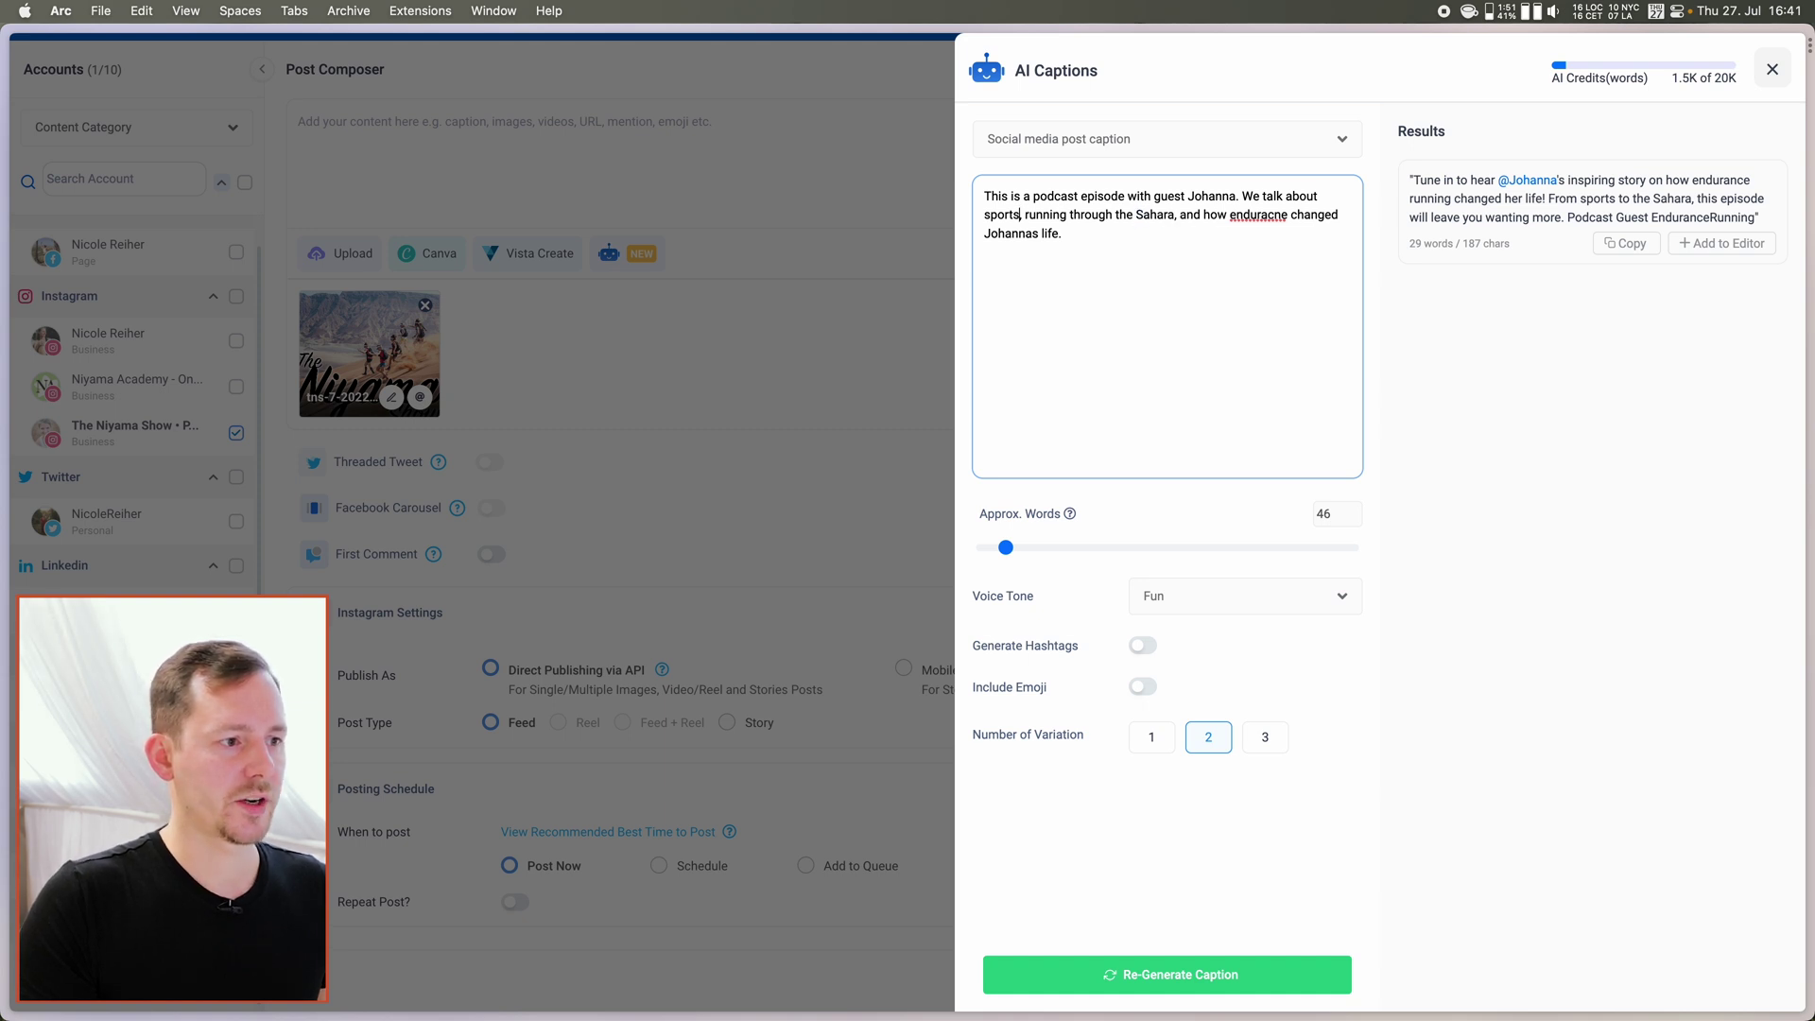
pyautogui.doubleClick(1257, 214)
pyautogui.write('Enduracane Raching')
# Enable hashtags and emoji, append "Podcast Interview. Available on YouTube, Spotify, and Apple Podcasts." to the description, and regenerate the captions.
pyautogui.click(1143, 646)
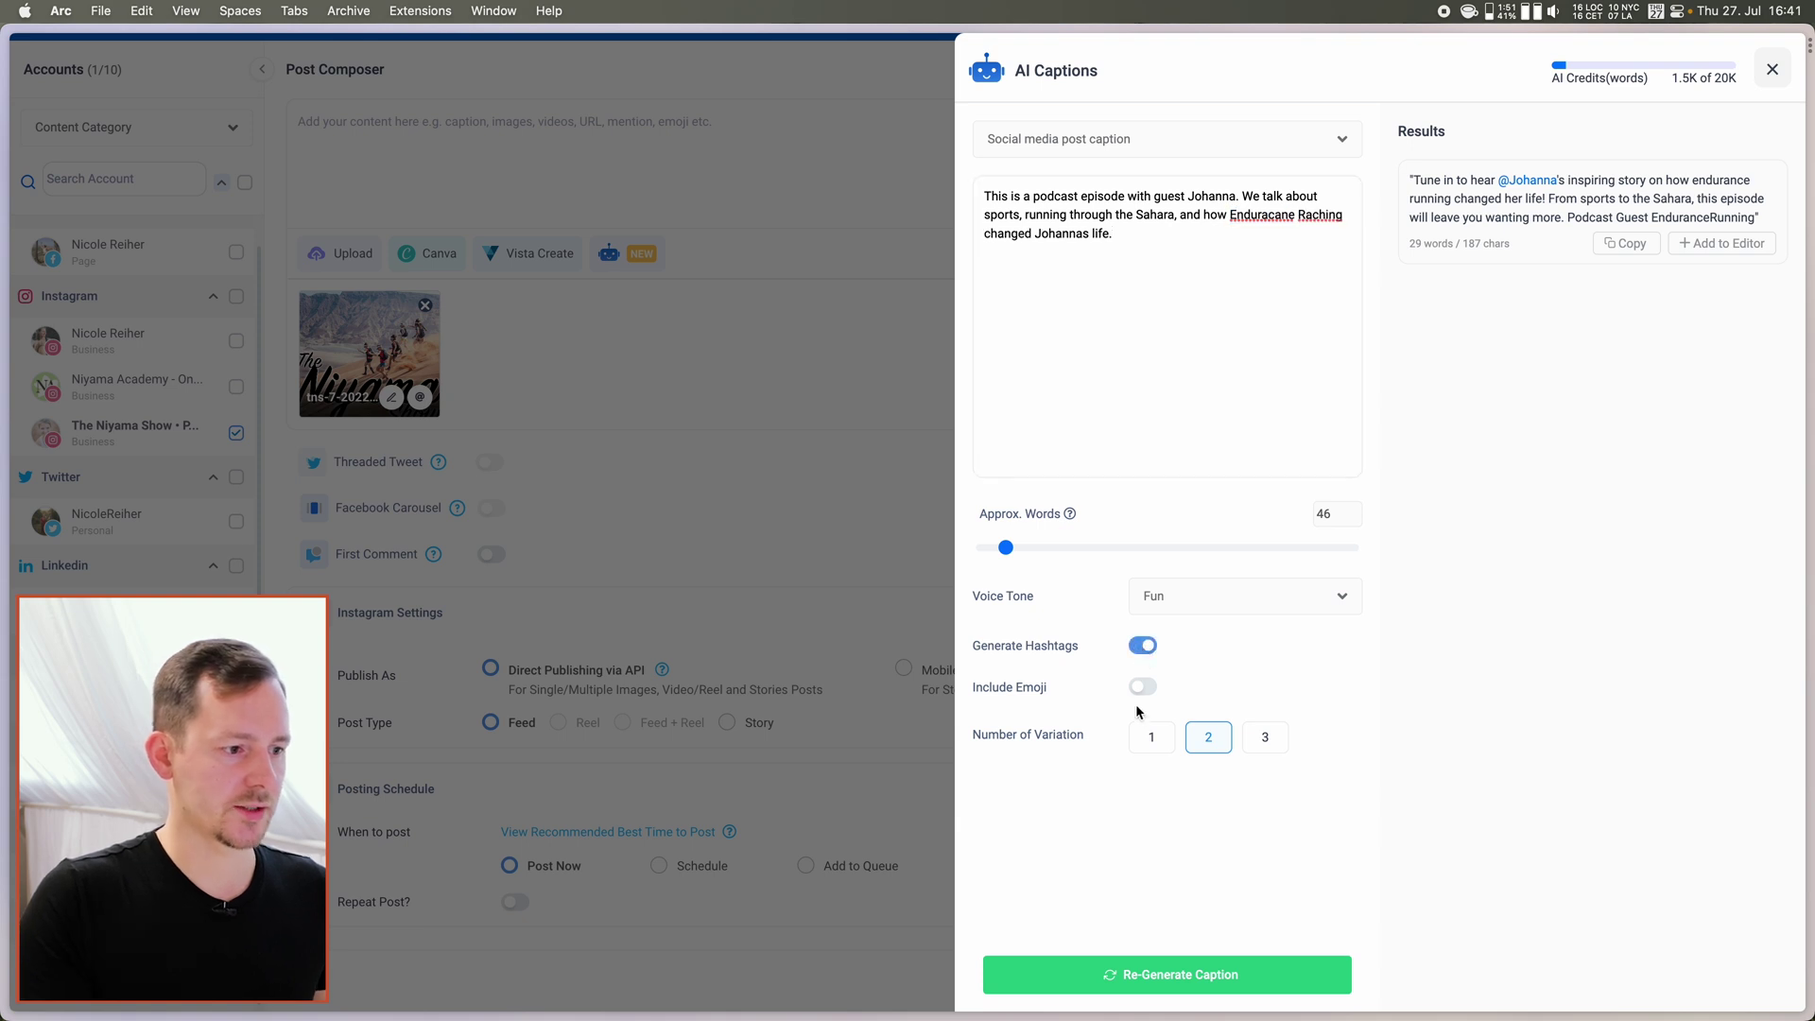
pyautogui.click(1141, 687)
pyautogui.click(1323, 334)
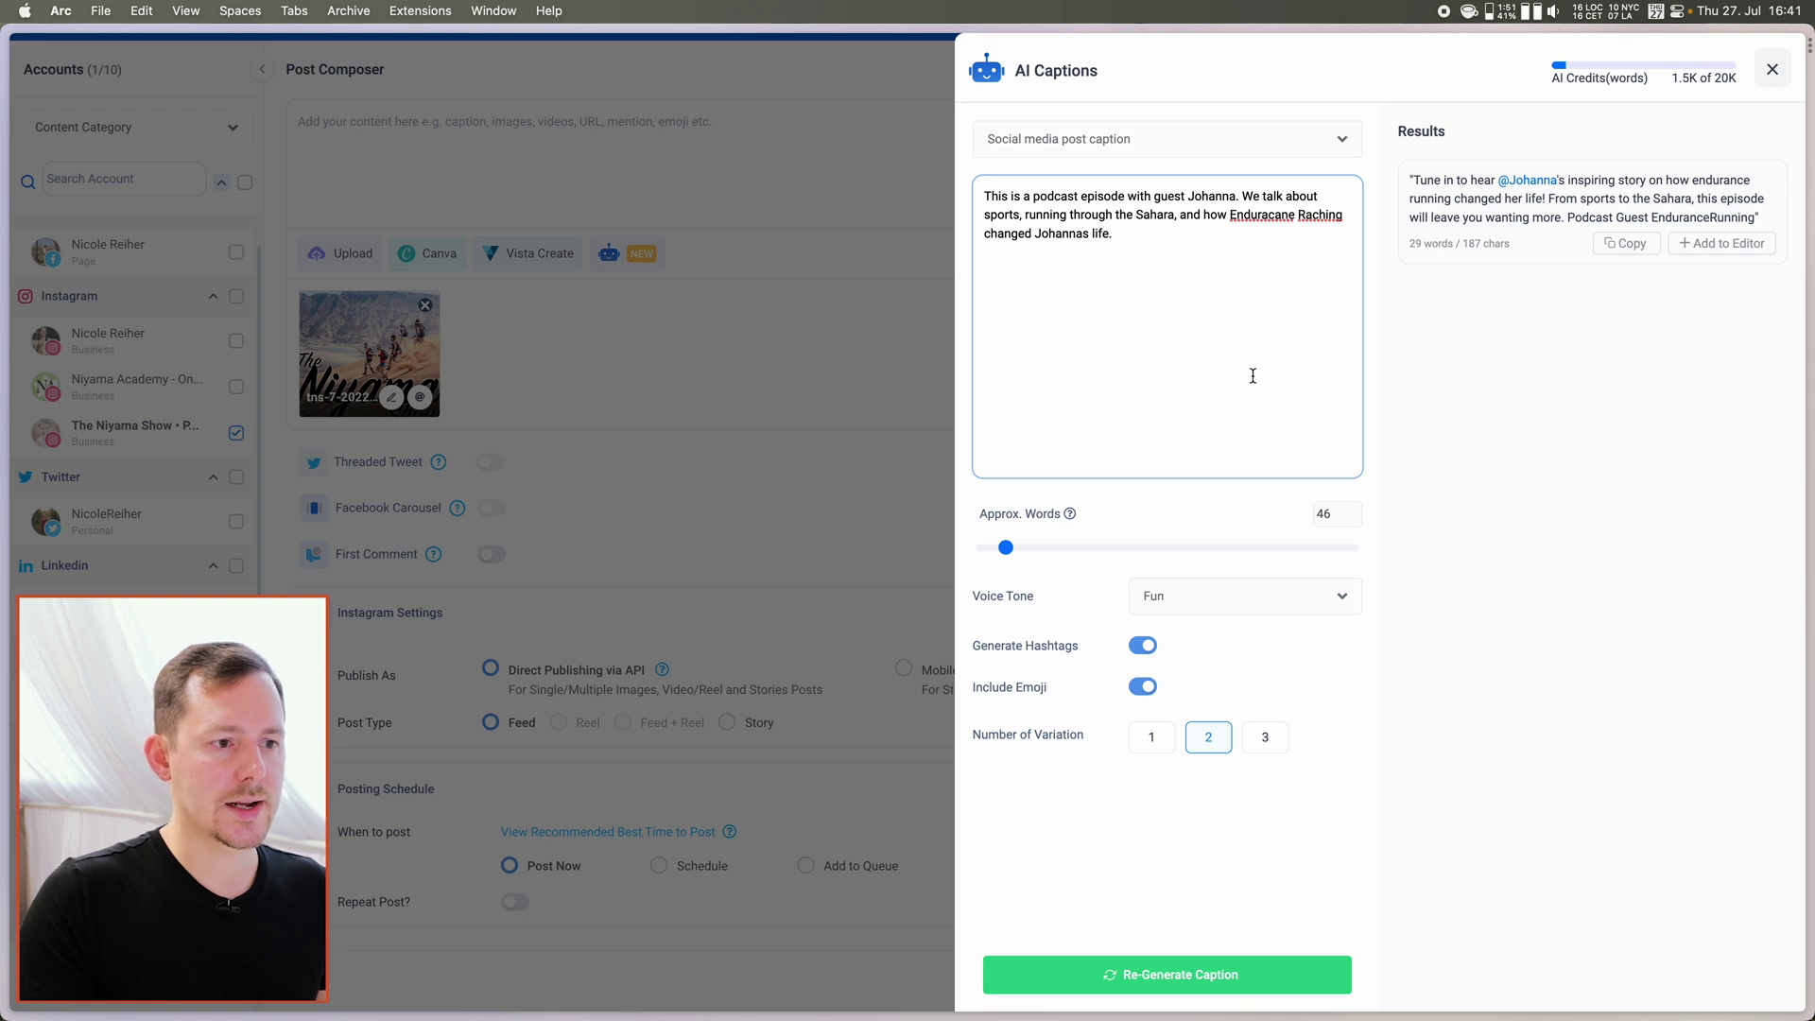
pyautogui.write('Podc')
pyautogui.write('ast Interview. Available on YouTube, Spotify, and Apple Podcasts.')
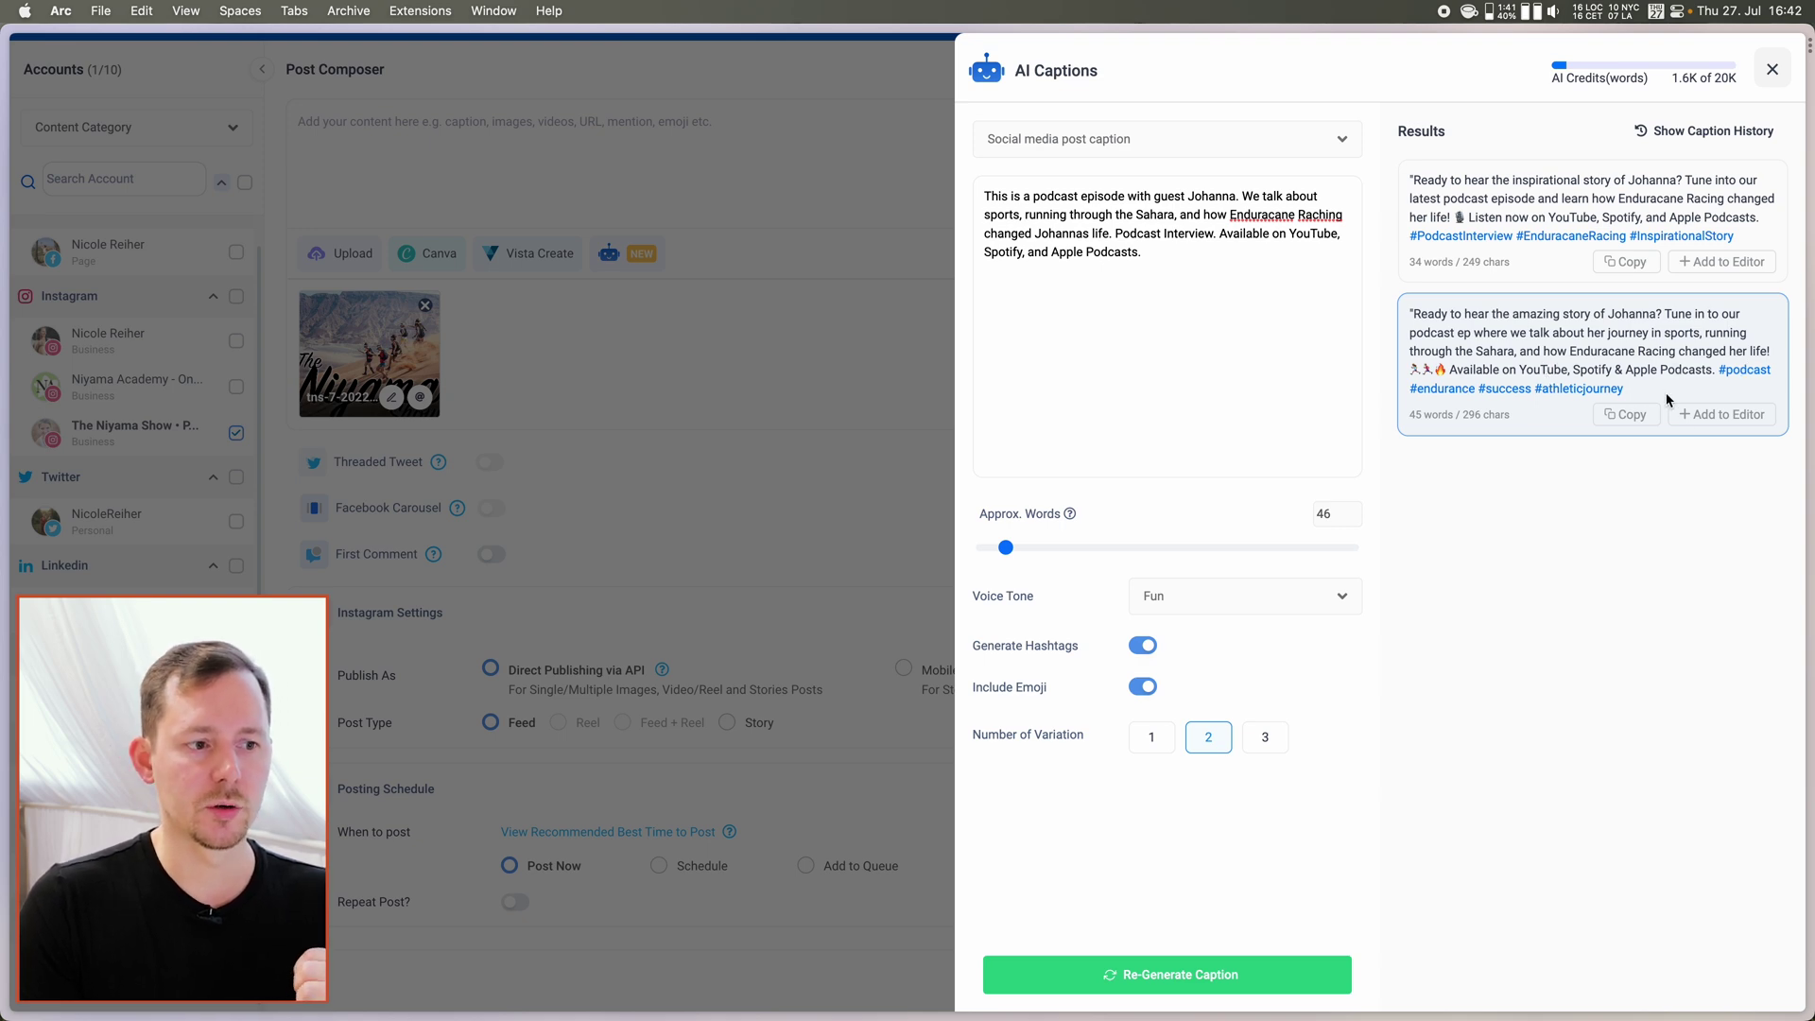
# Add the second generated caption to the post and also select the LinkedIn profile and the Twitter account for publishing.
pyautogui.click(1723, 416)
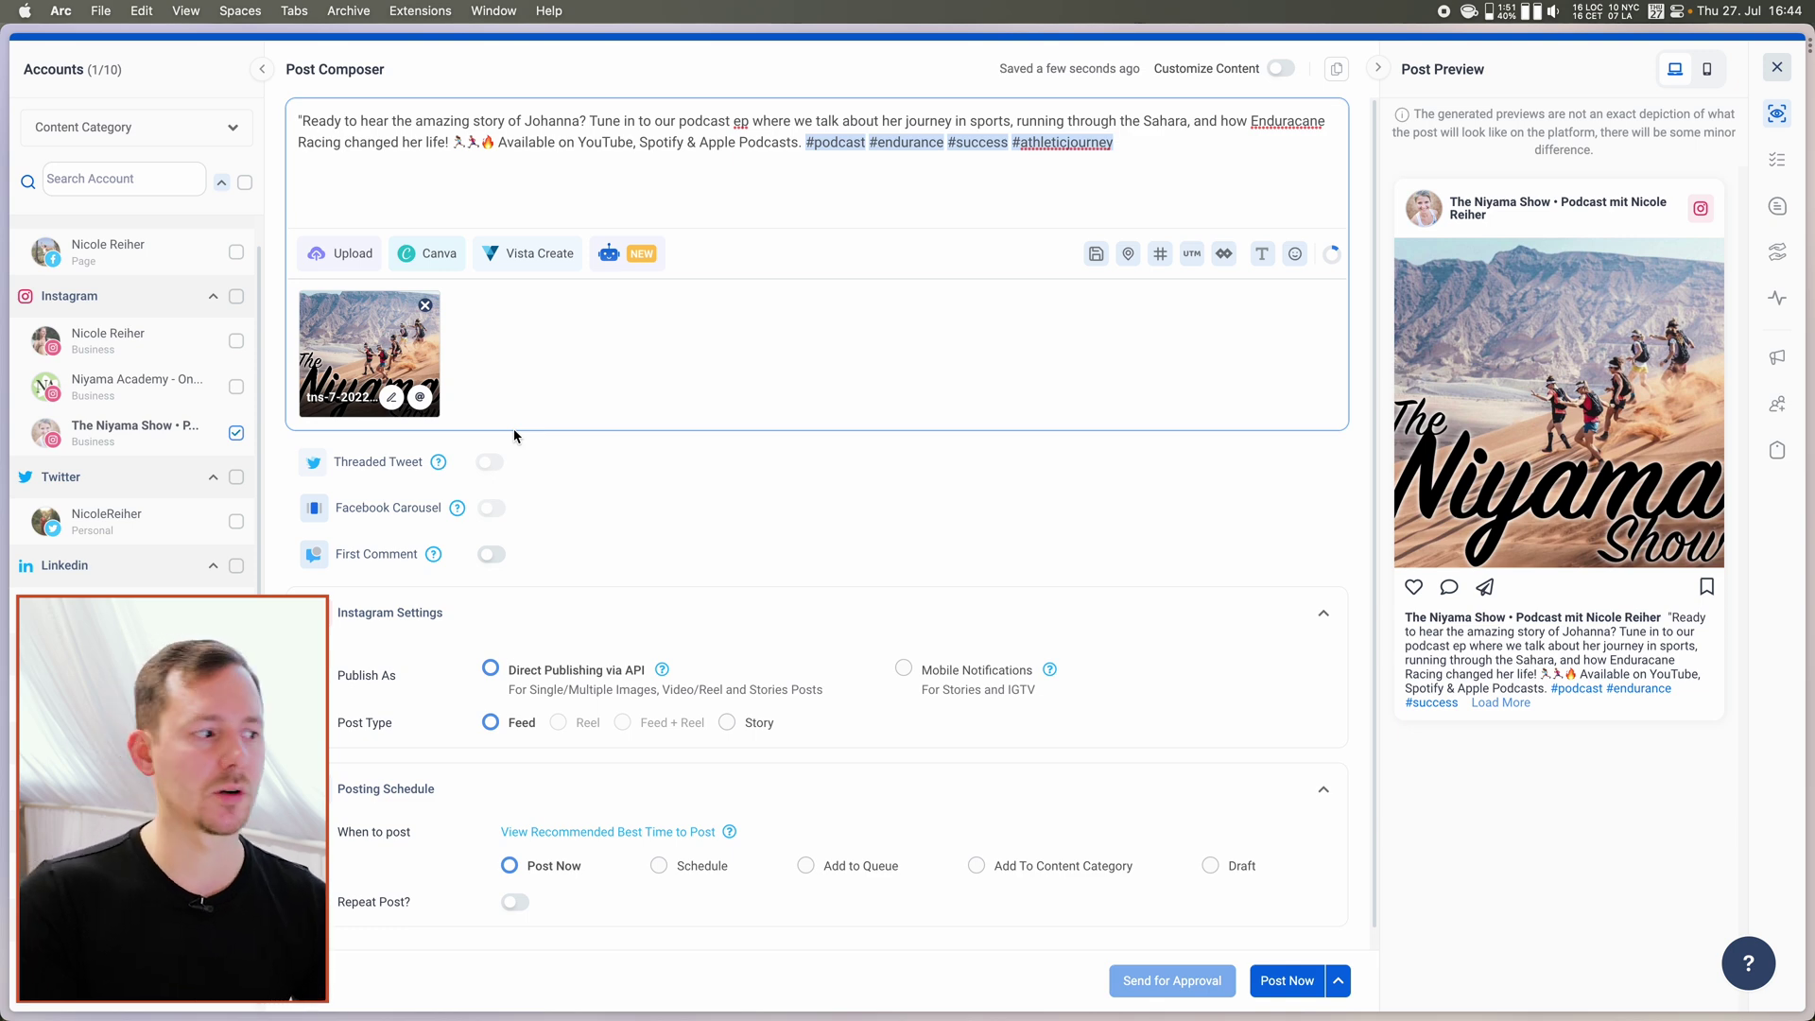
pyautogui.moveTo(457, 507)
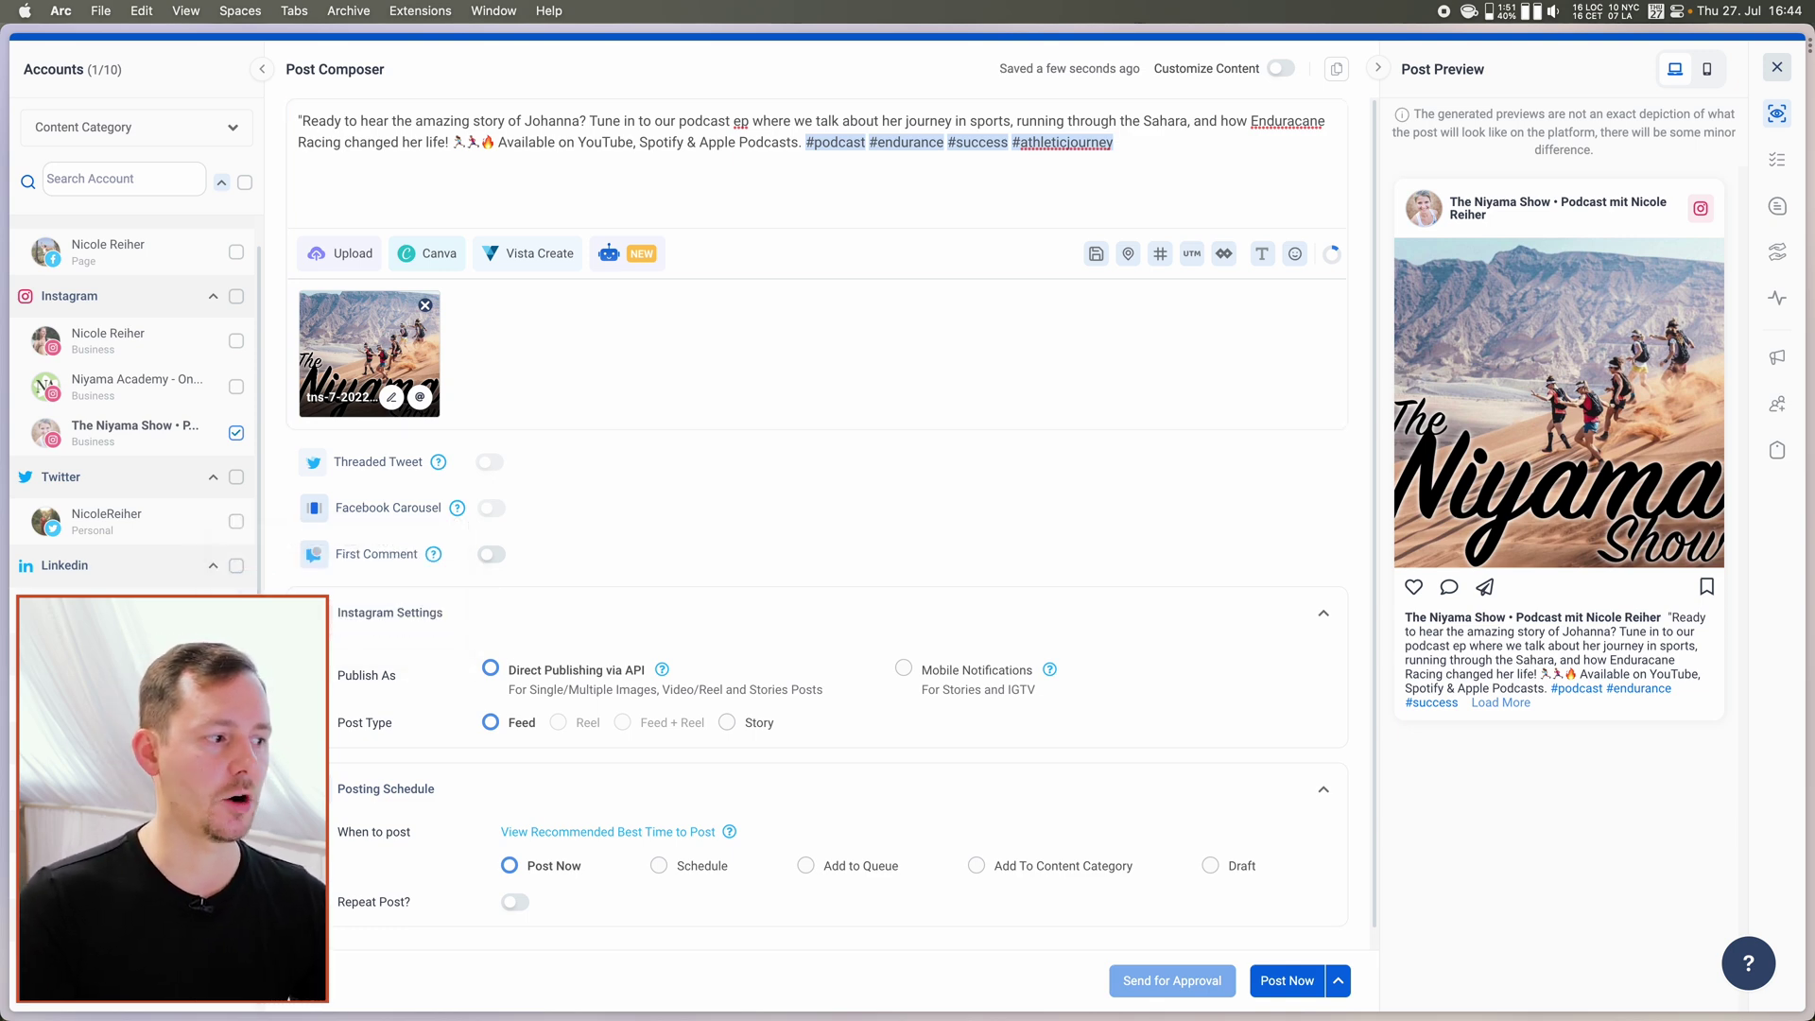
pyautogui.click(236, 610)
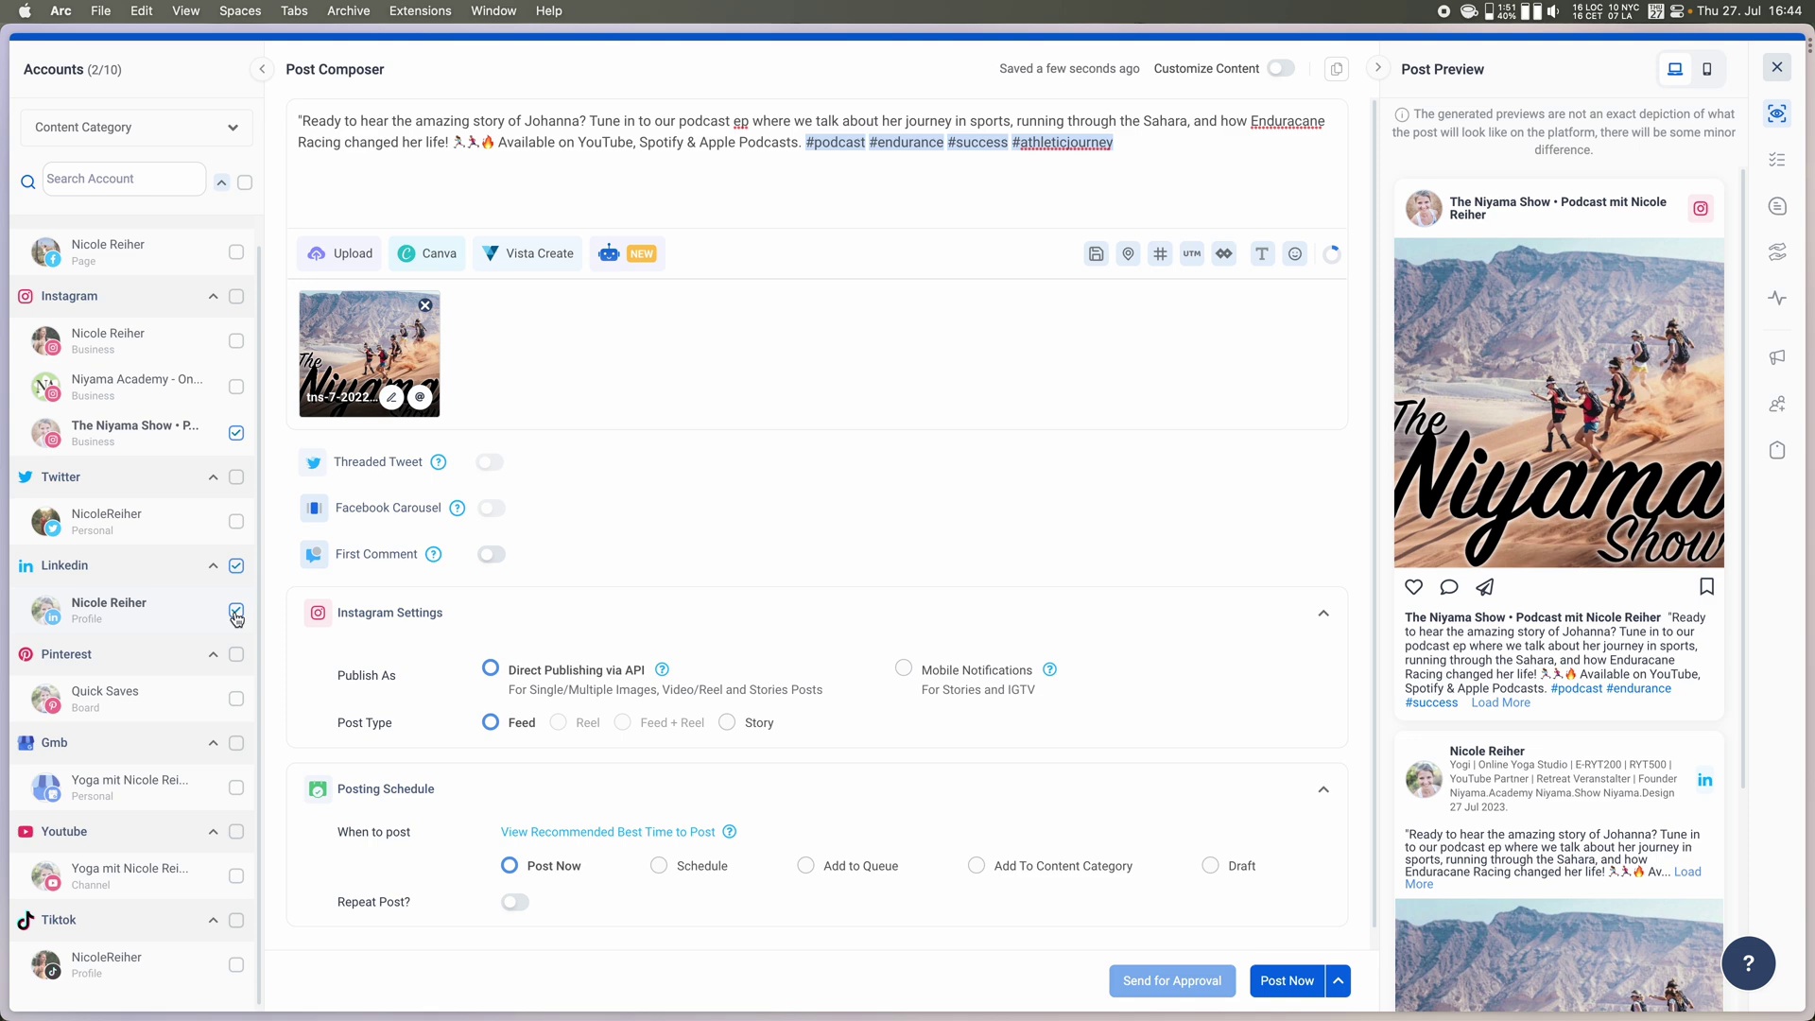
pyautogui.click(236, 522)
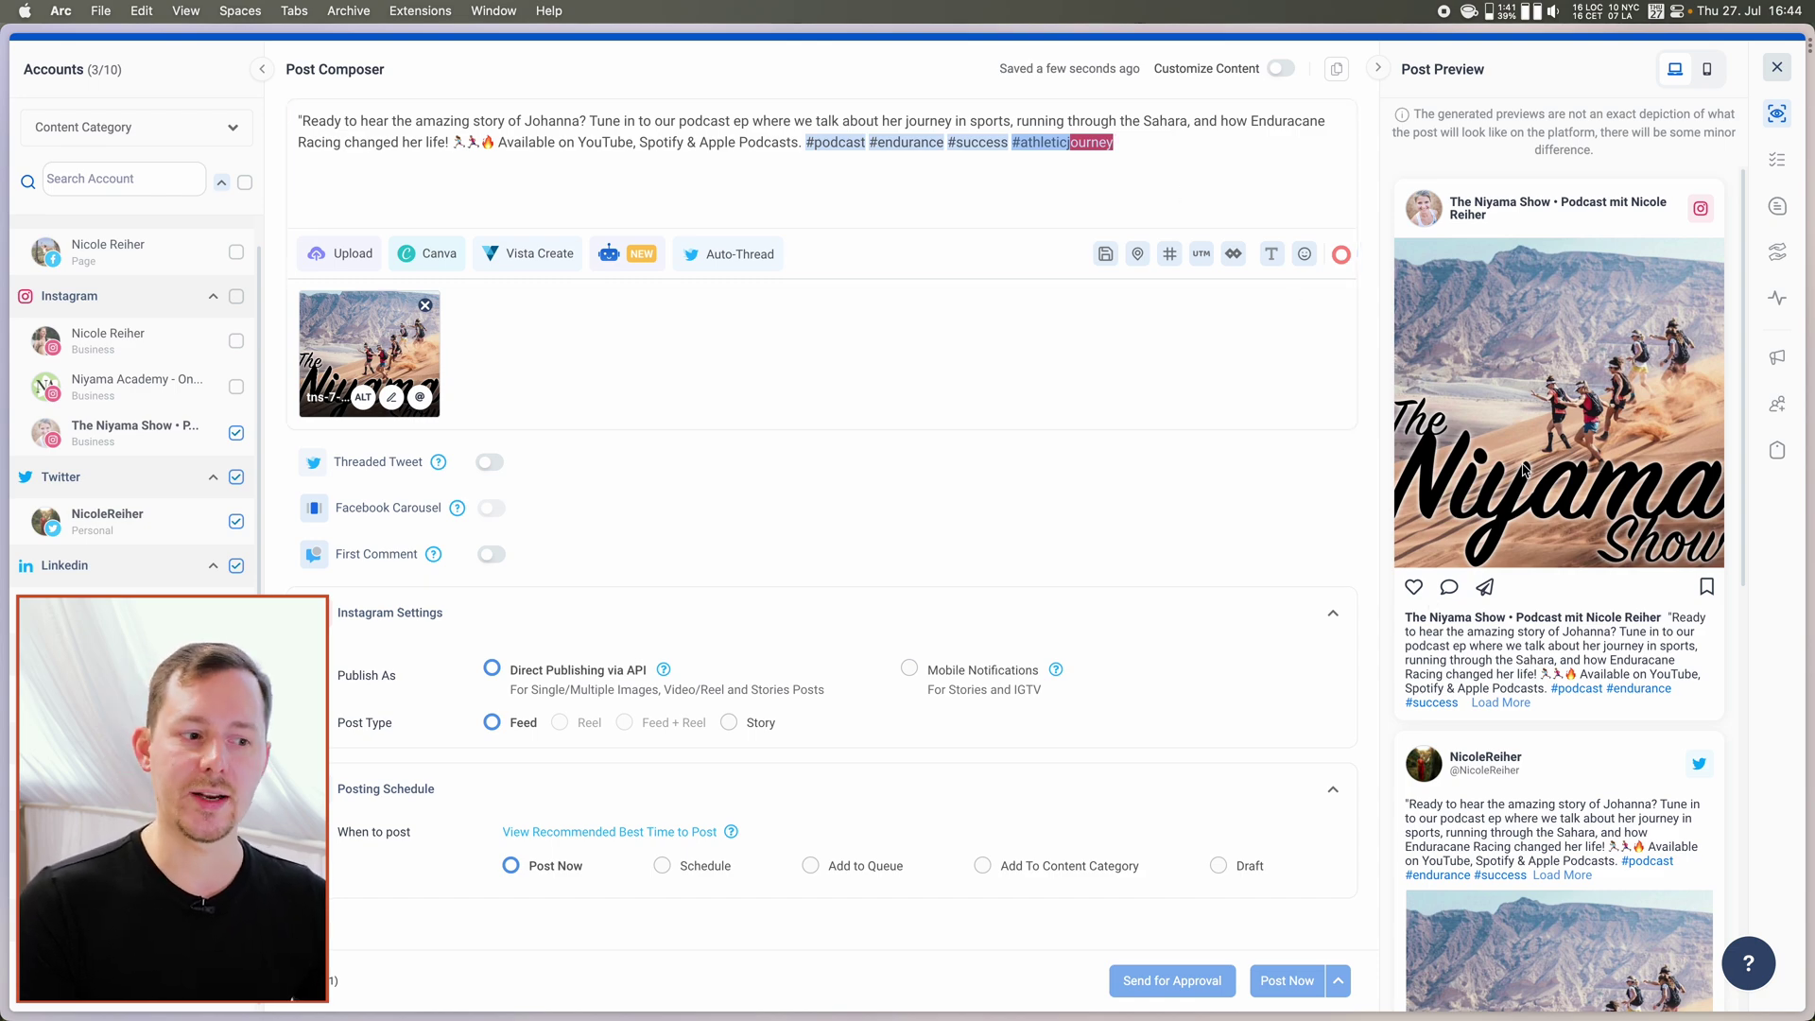
# Examine the post previews for the selected networks and the highlighted end of the caption's last hashtag.
pyautogui.scroll(-10, 1524, 469)
pyautogui.scroll(5, 1585, 768)
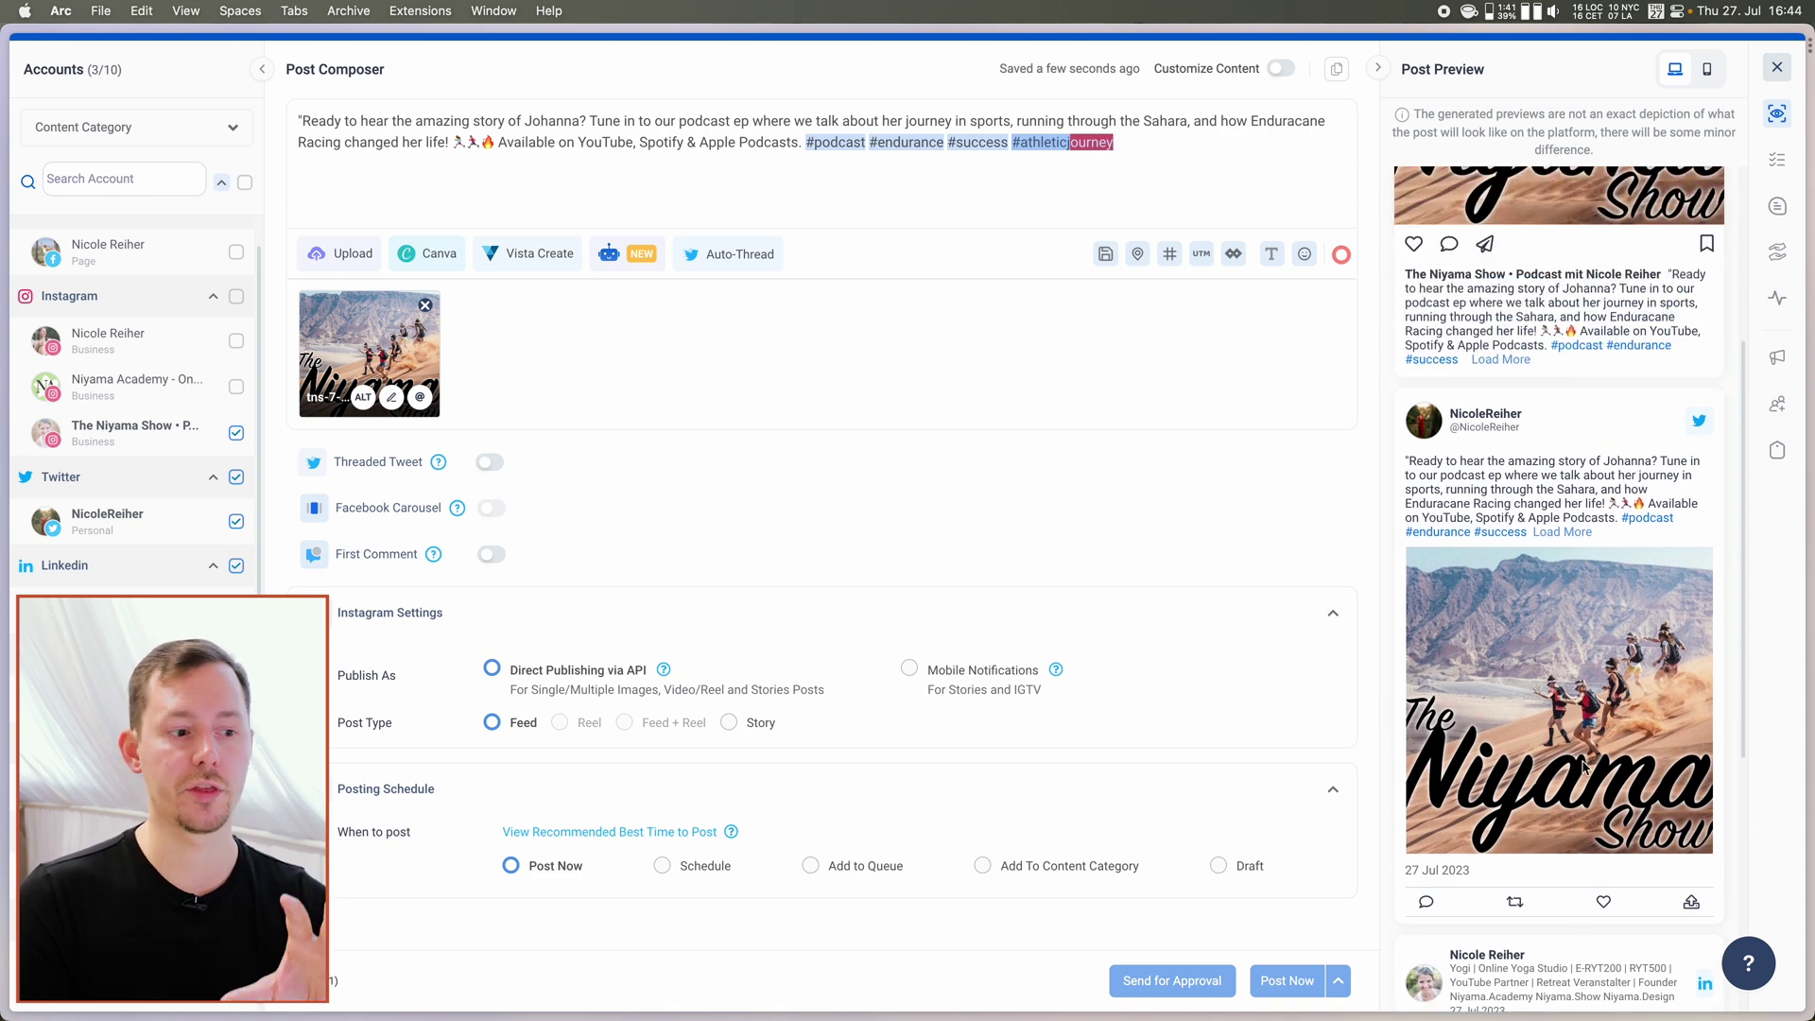
pyautogui.scroll(3, 1585, 767)
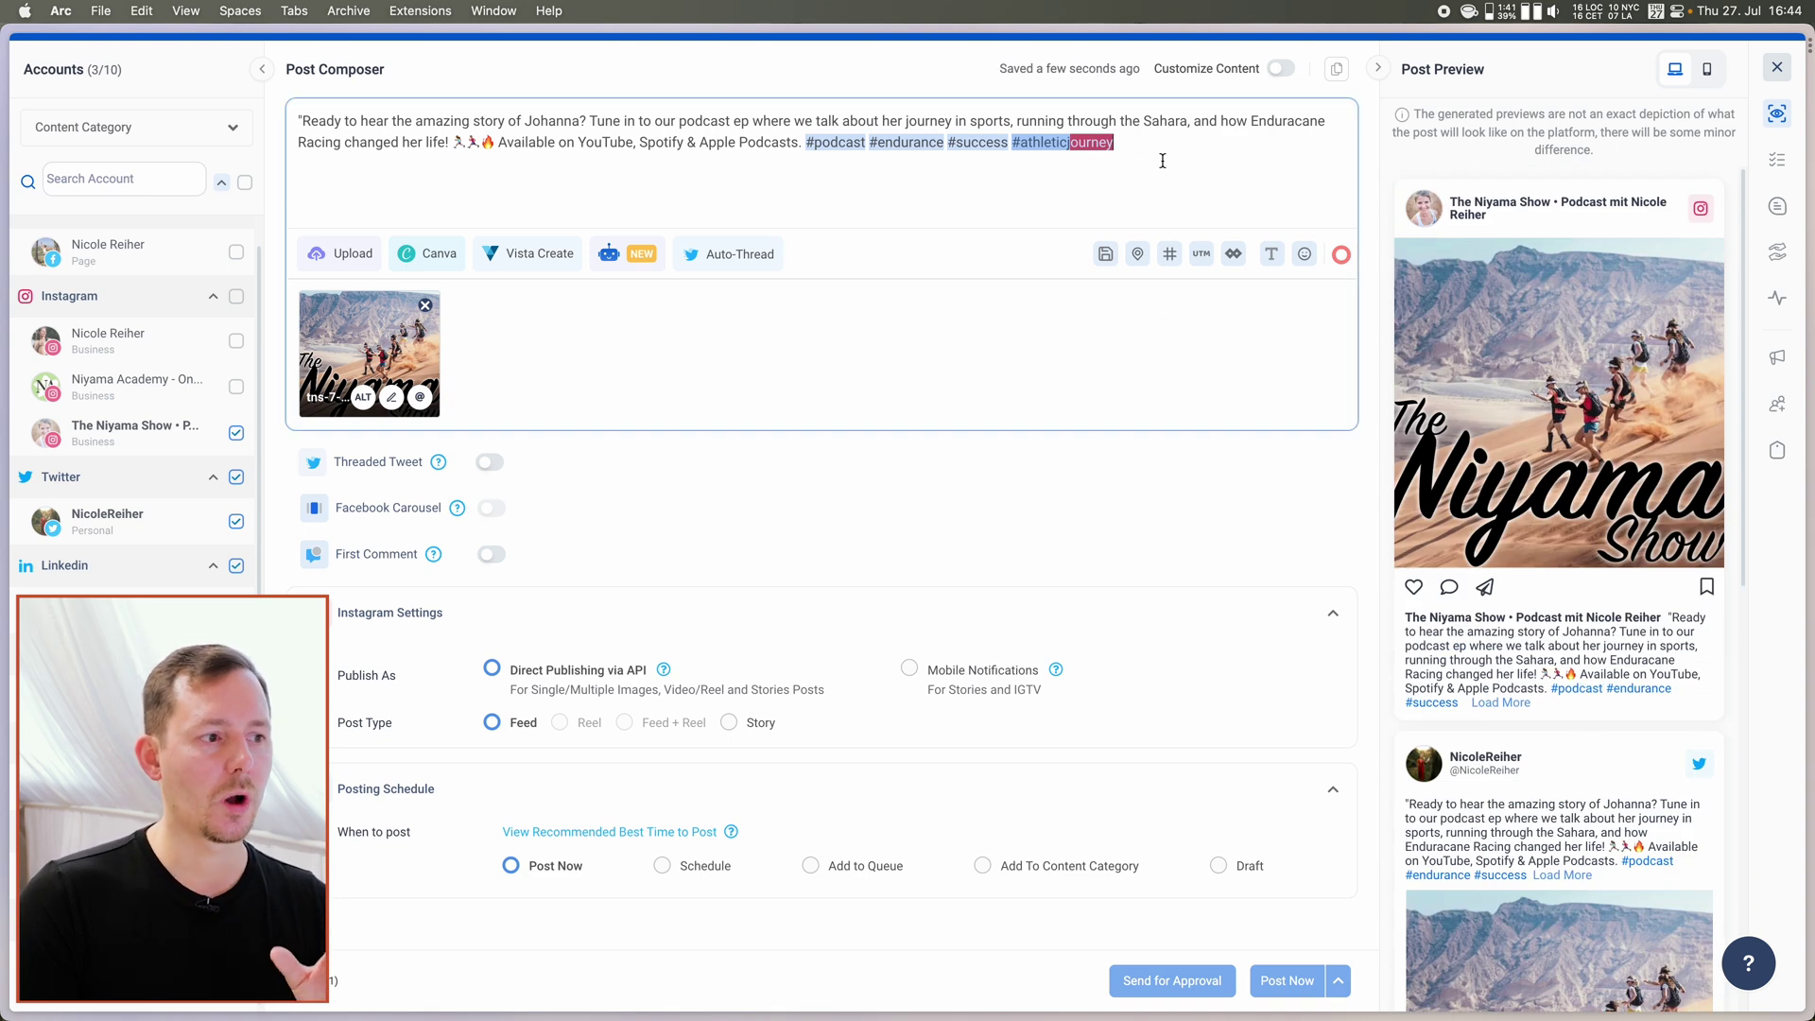
pyautogui.moveTo(1047, 148); pyautogui.dragTo(1244, 148)
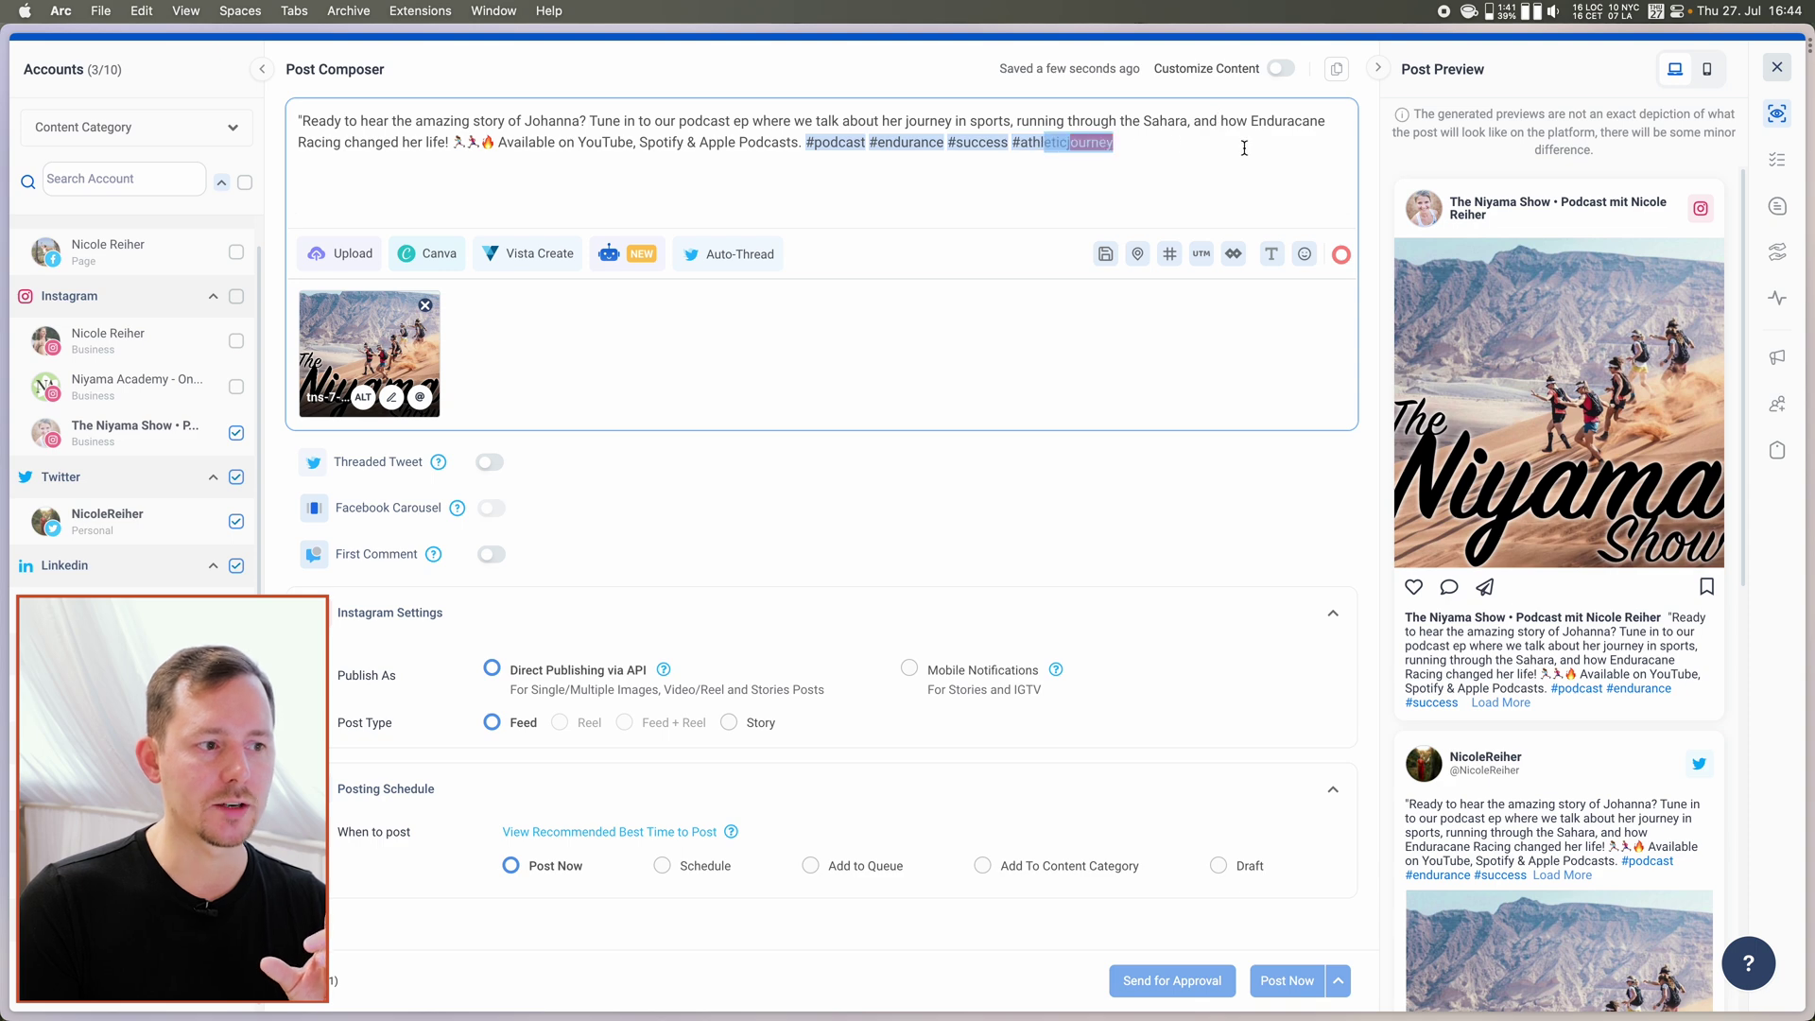
pyautogui.moveTo(1092, 150); pyautogui.dragTo(1005, 161)
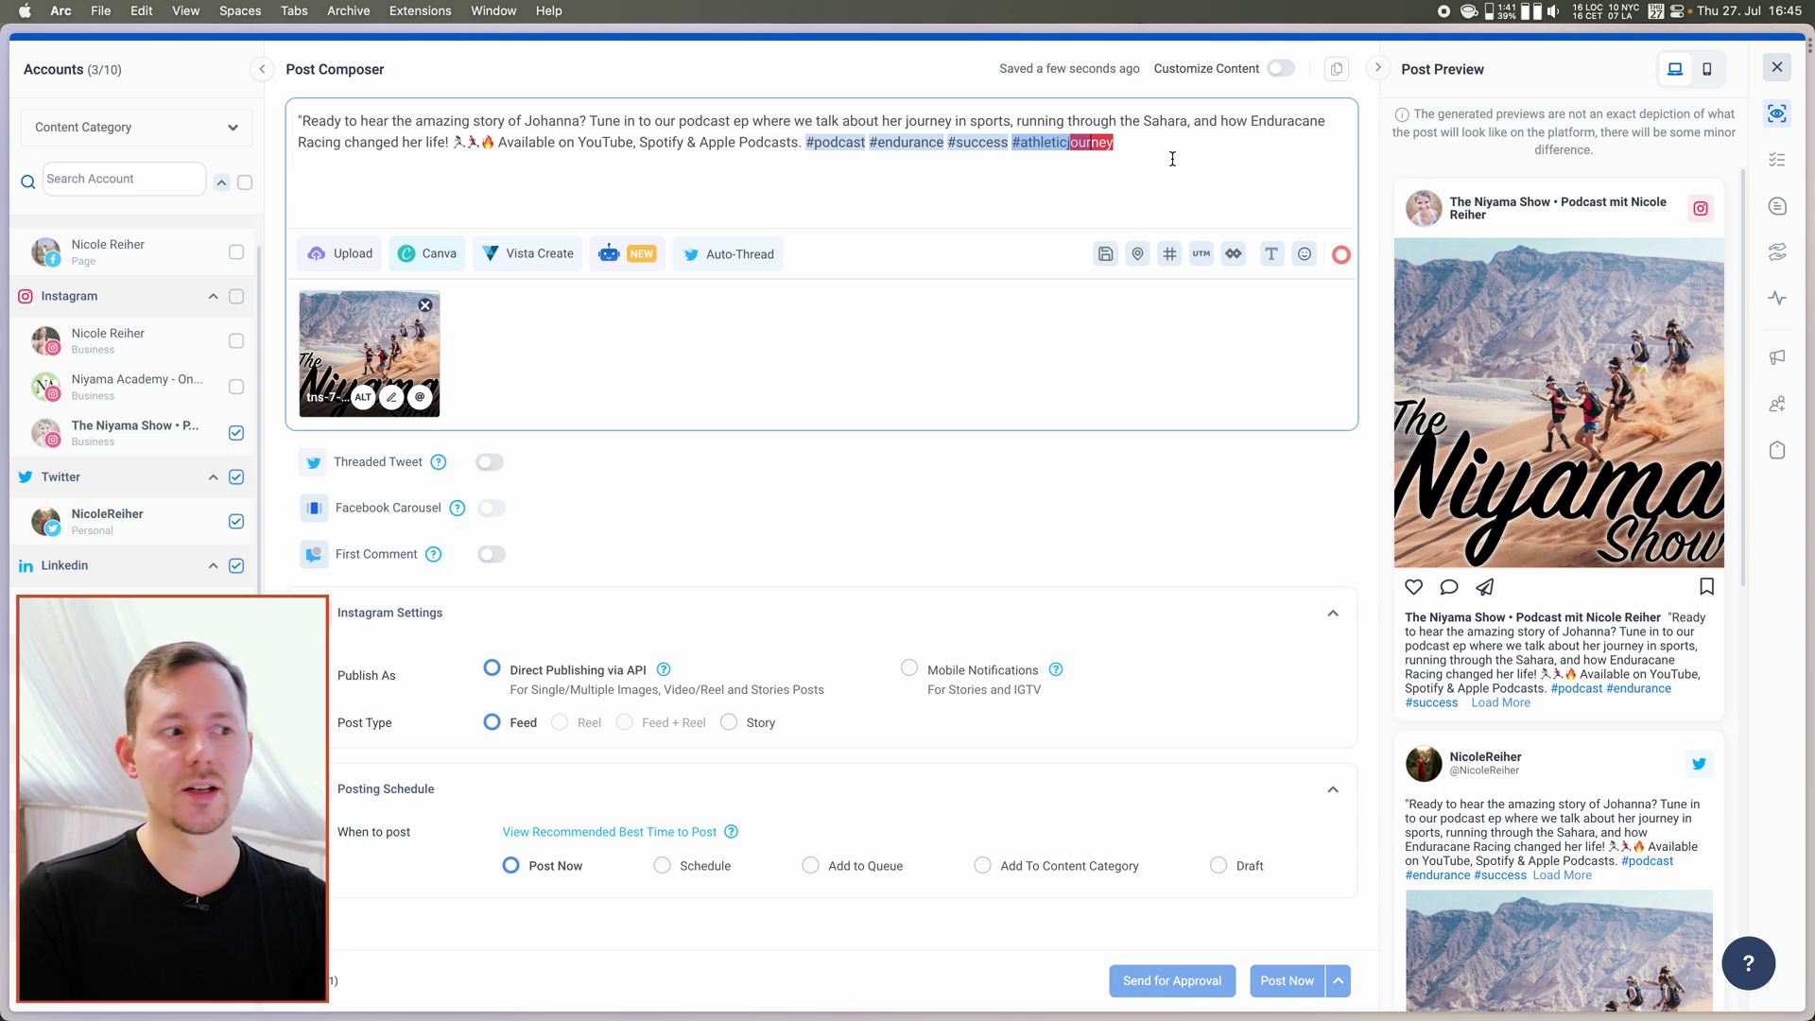
# Turn on customized content per network and open the Twitter version of the post.
pyautogui.click(1281, 71)
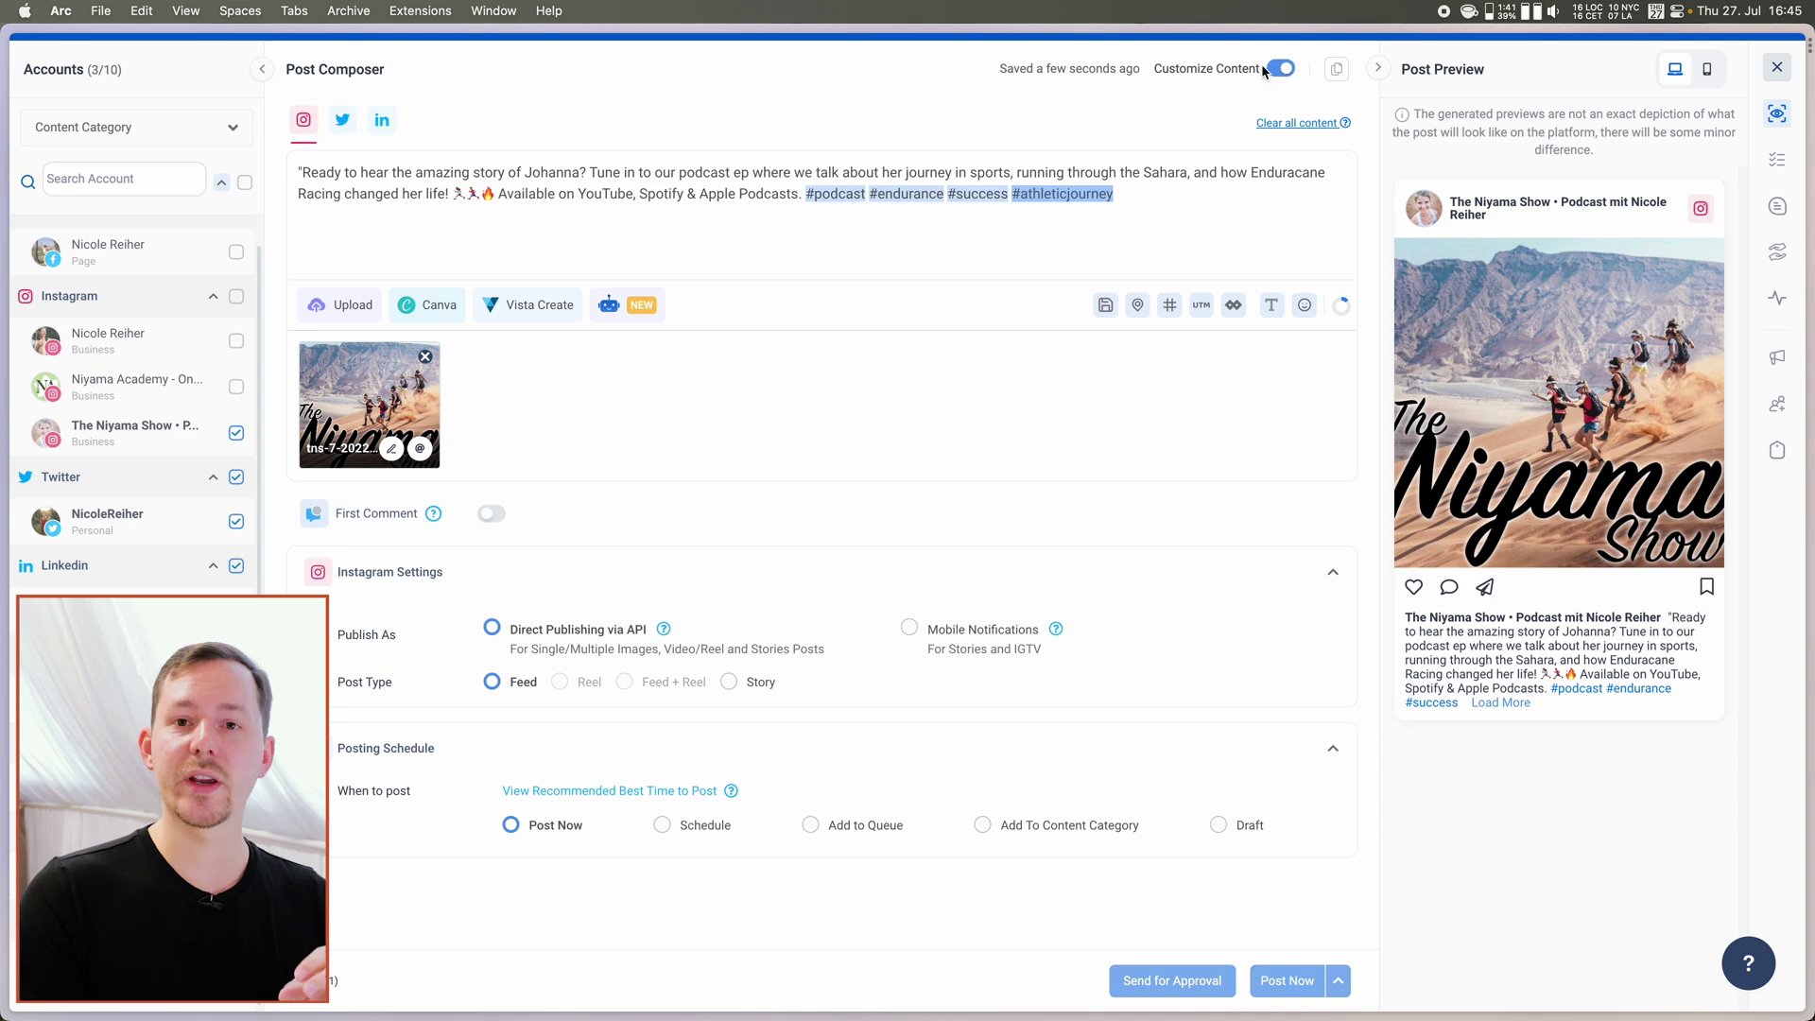
pyautogui.click(1293, 71)
pyautogui.click(1286, 70)
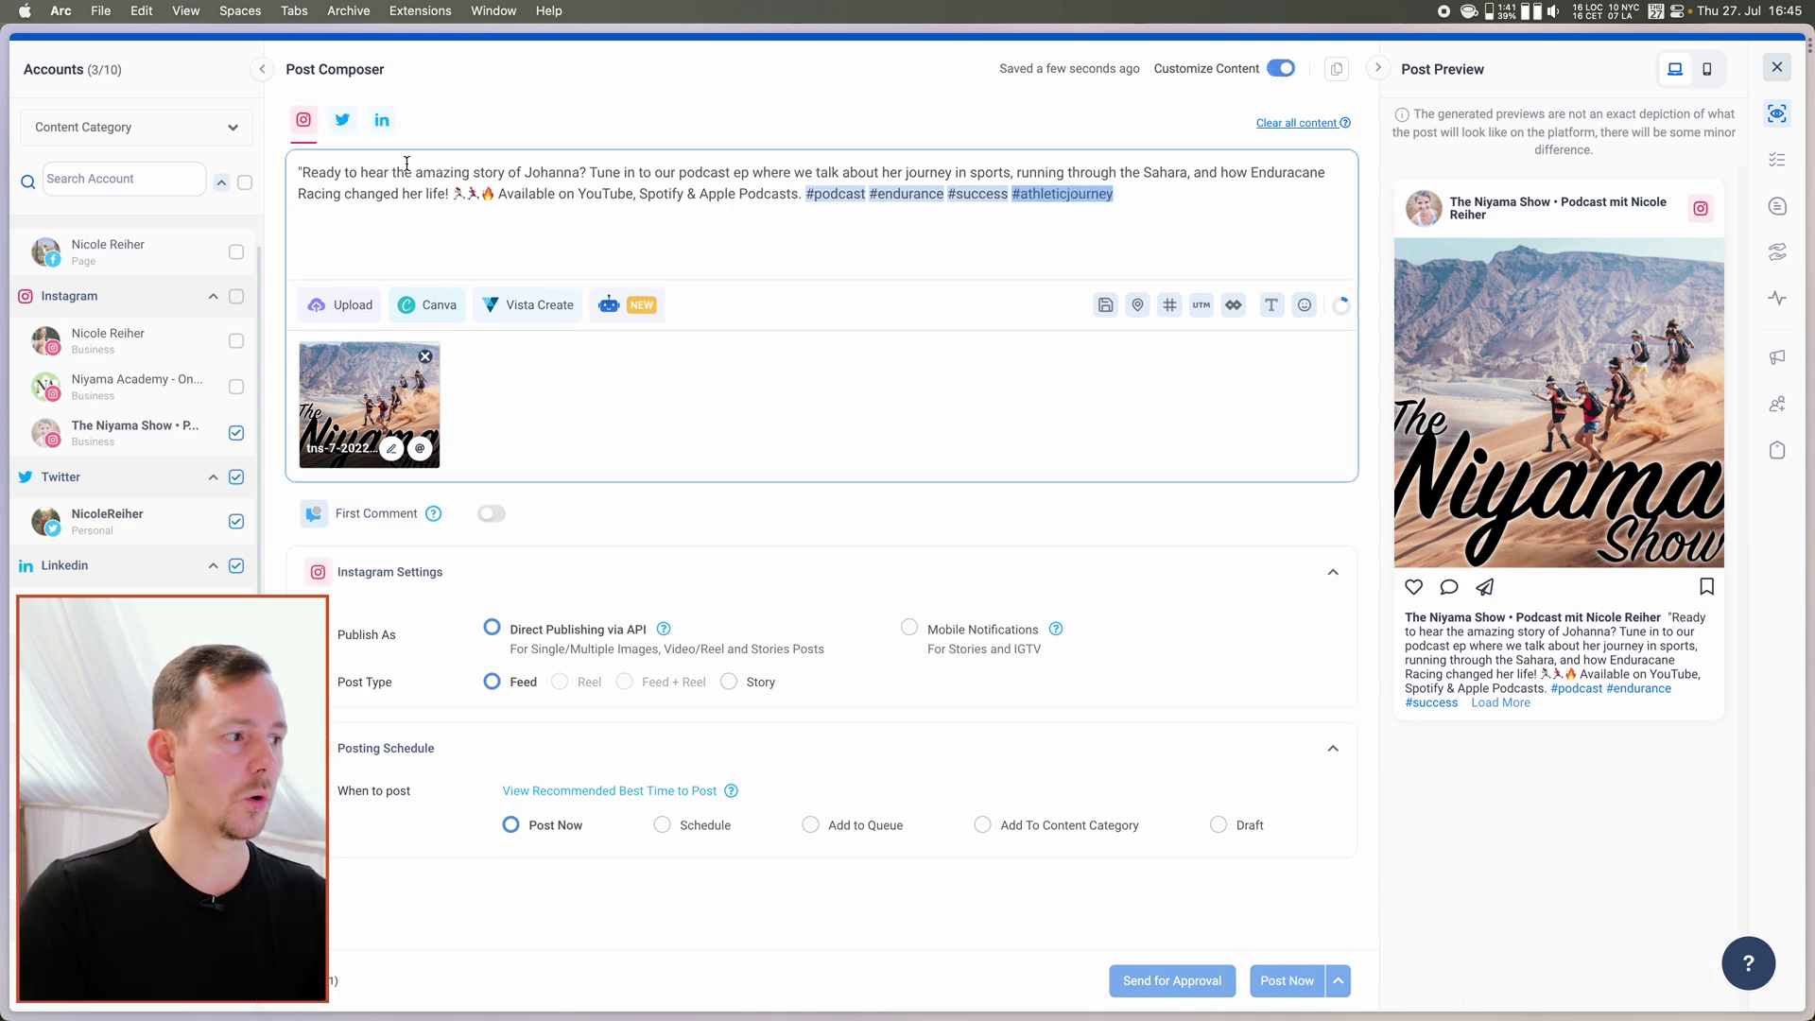
pyautogui.click(1161, 212)
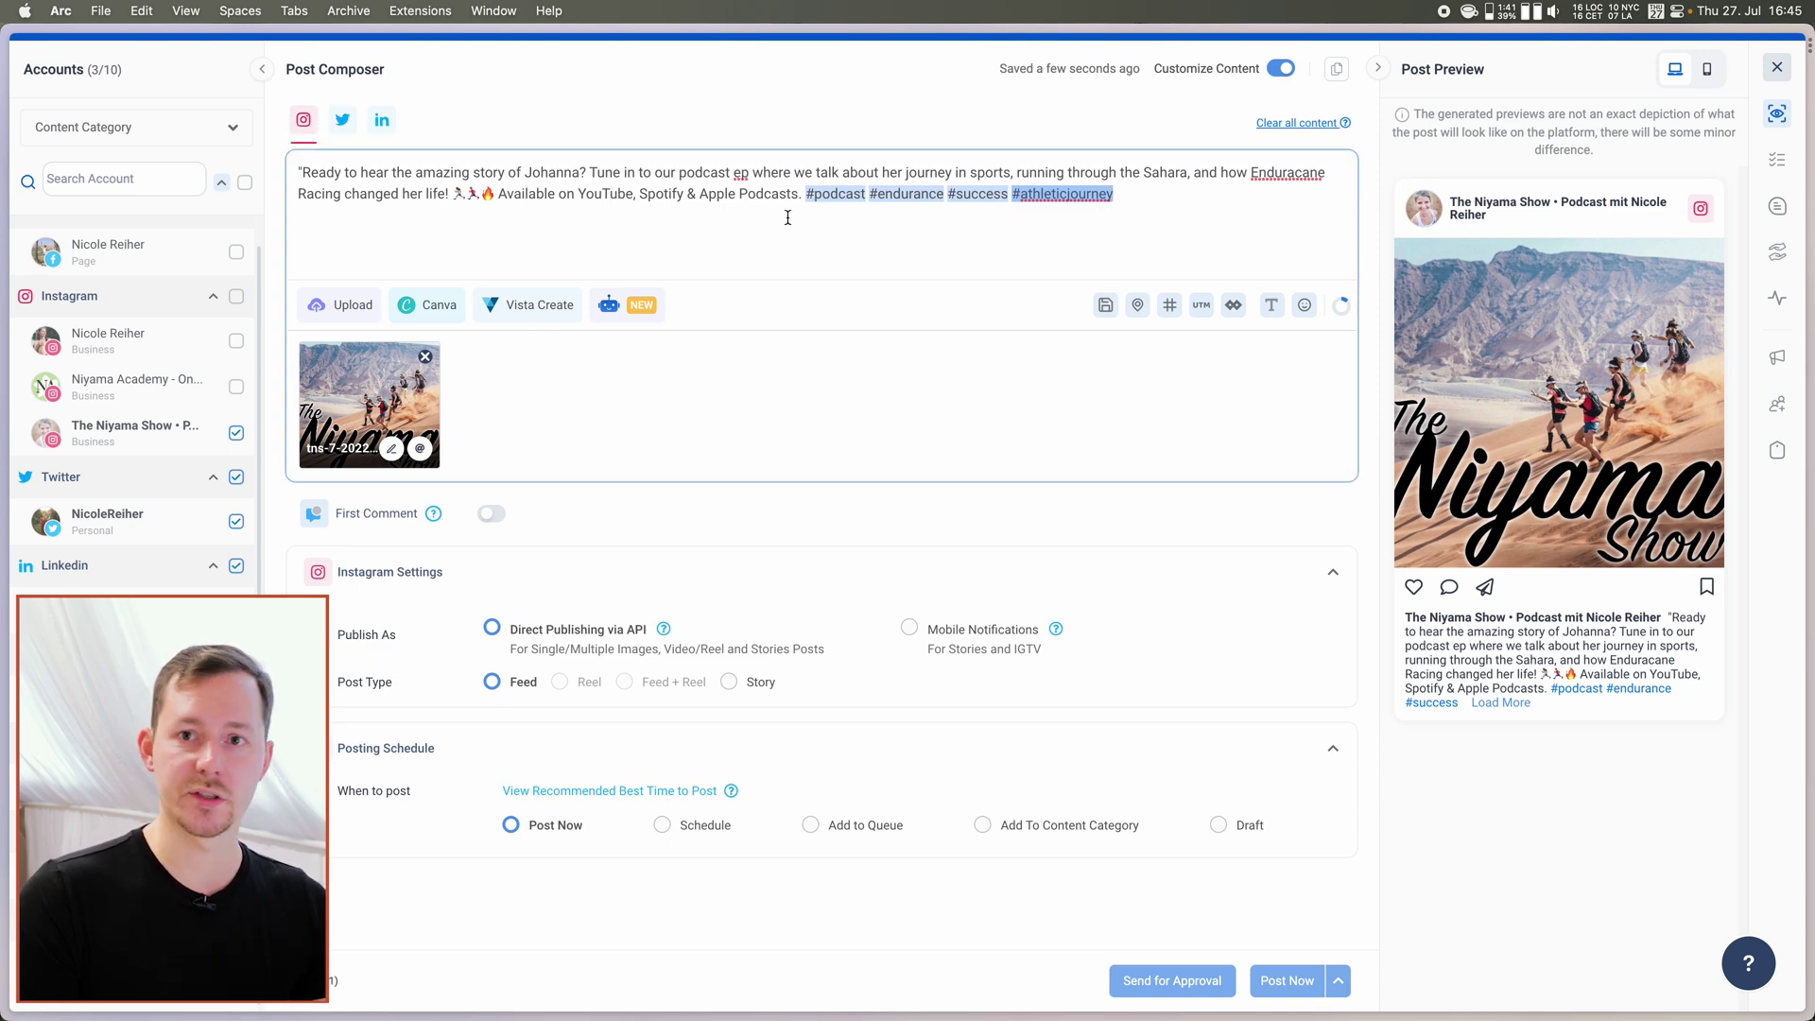
pyautogui.click(342, 120)
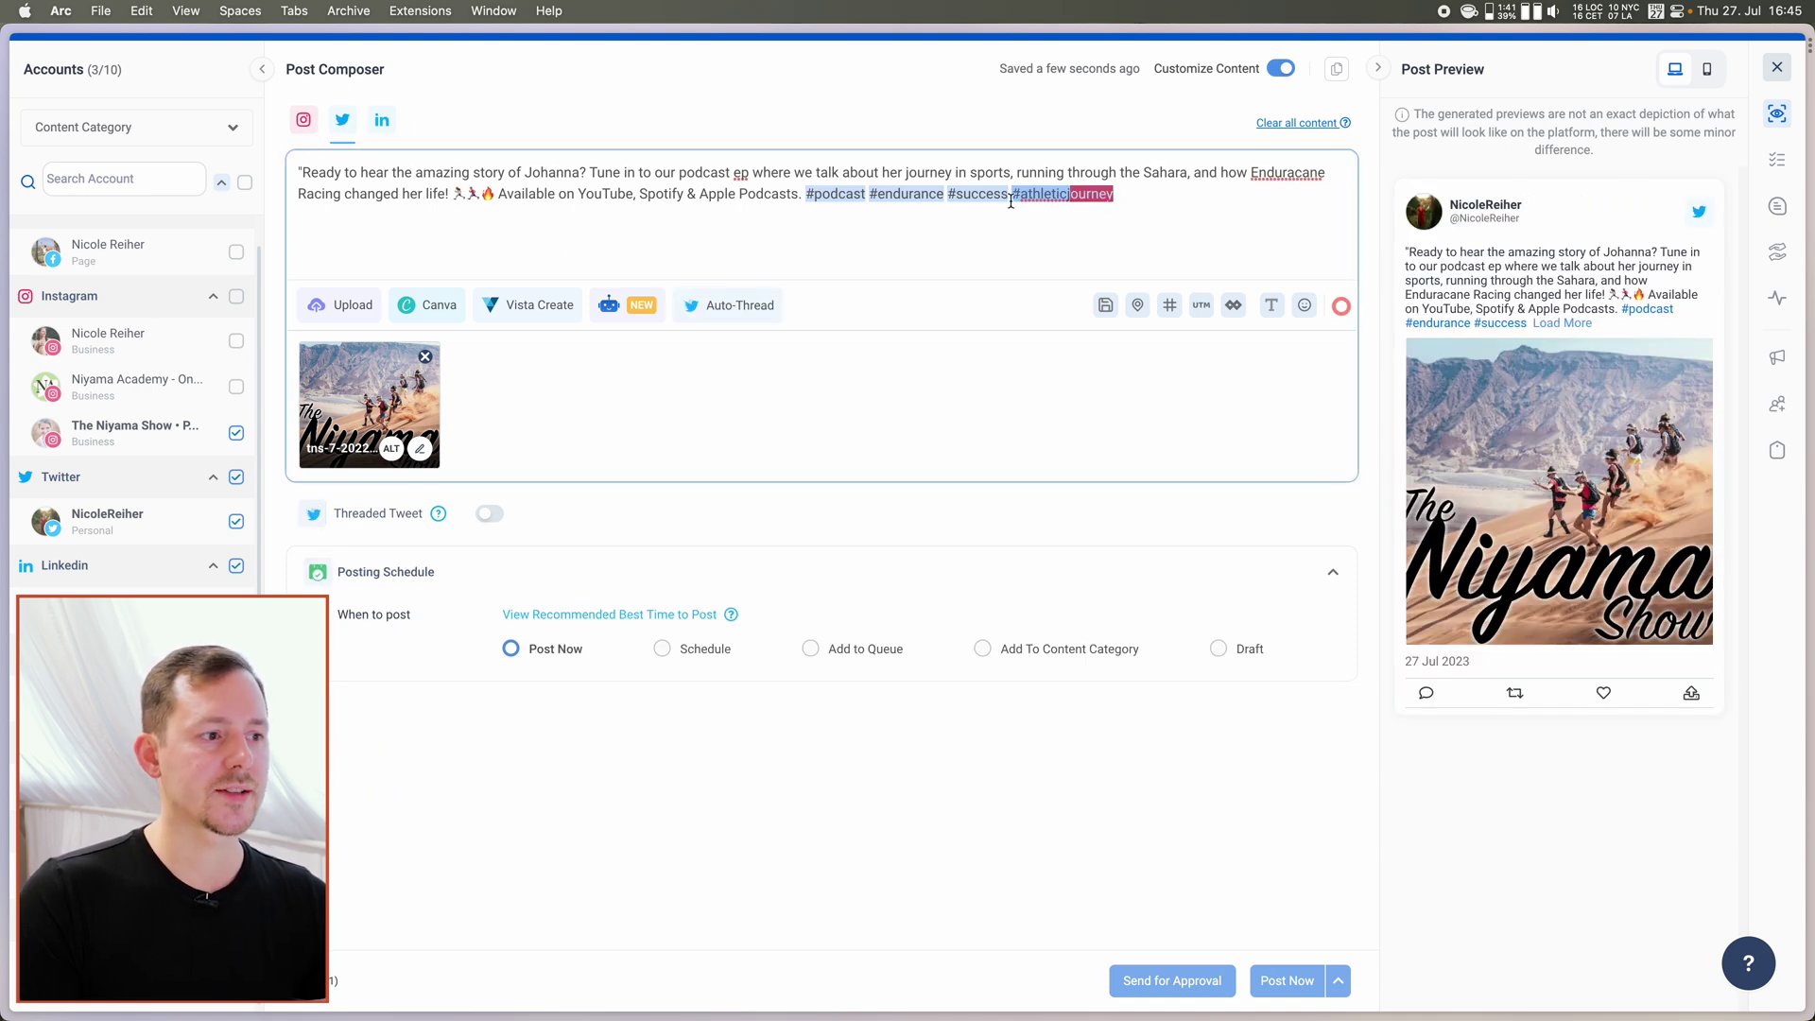
# Delete the #success hashtag from the Twitter version of the caption, keeping #athleticjourney as the last hashtag.
pyautogui.moveTo(1011, 199); pyautogui.dragTo(1309, 200)
pyautogui.press('Left')
pyautogui.press('BackSpace')
pyautogui.press('BackSpace')
pyautogui.press('BackSpace')
pyautogui.press('BackSpace')
pyautogui.press('BackSpace')
pyautogui.press('BackSpace')
pyautogui.press('BackSpace')
pyautogui.press('BackSpace')
pyautogui.press('BackSpace')
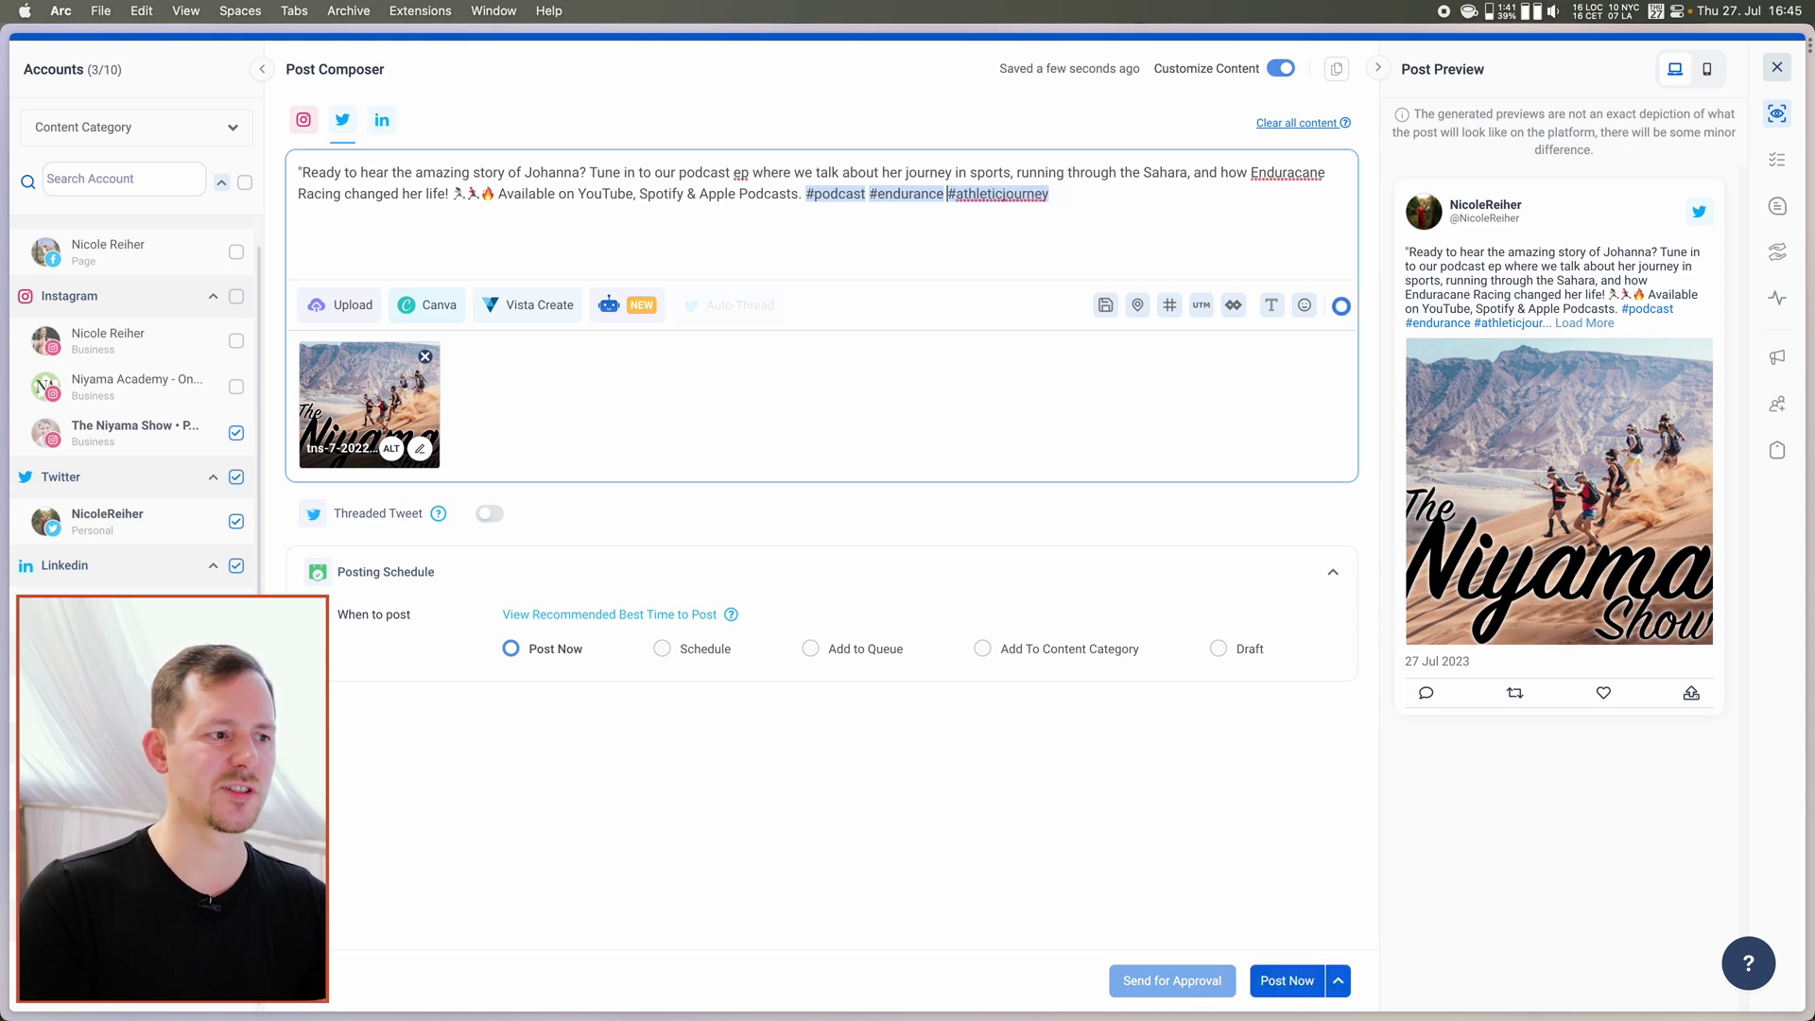
pyautogui.press('shift+super+Right')
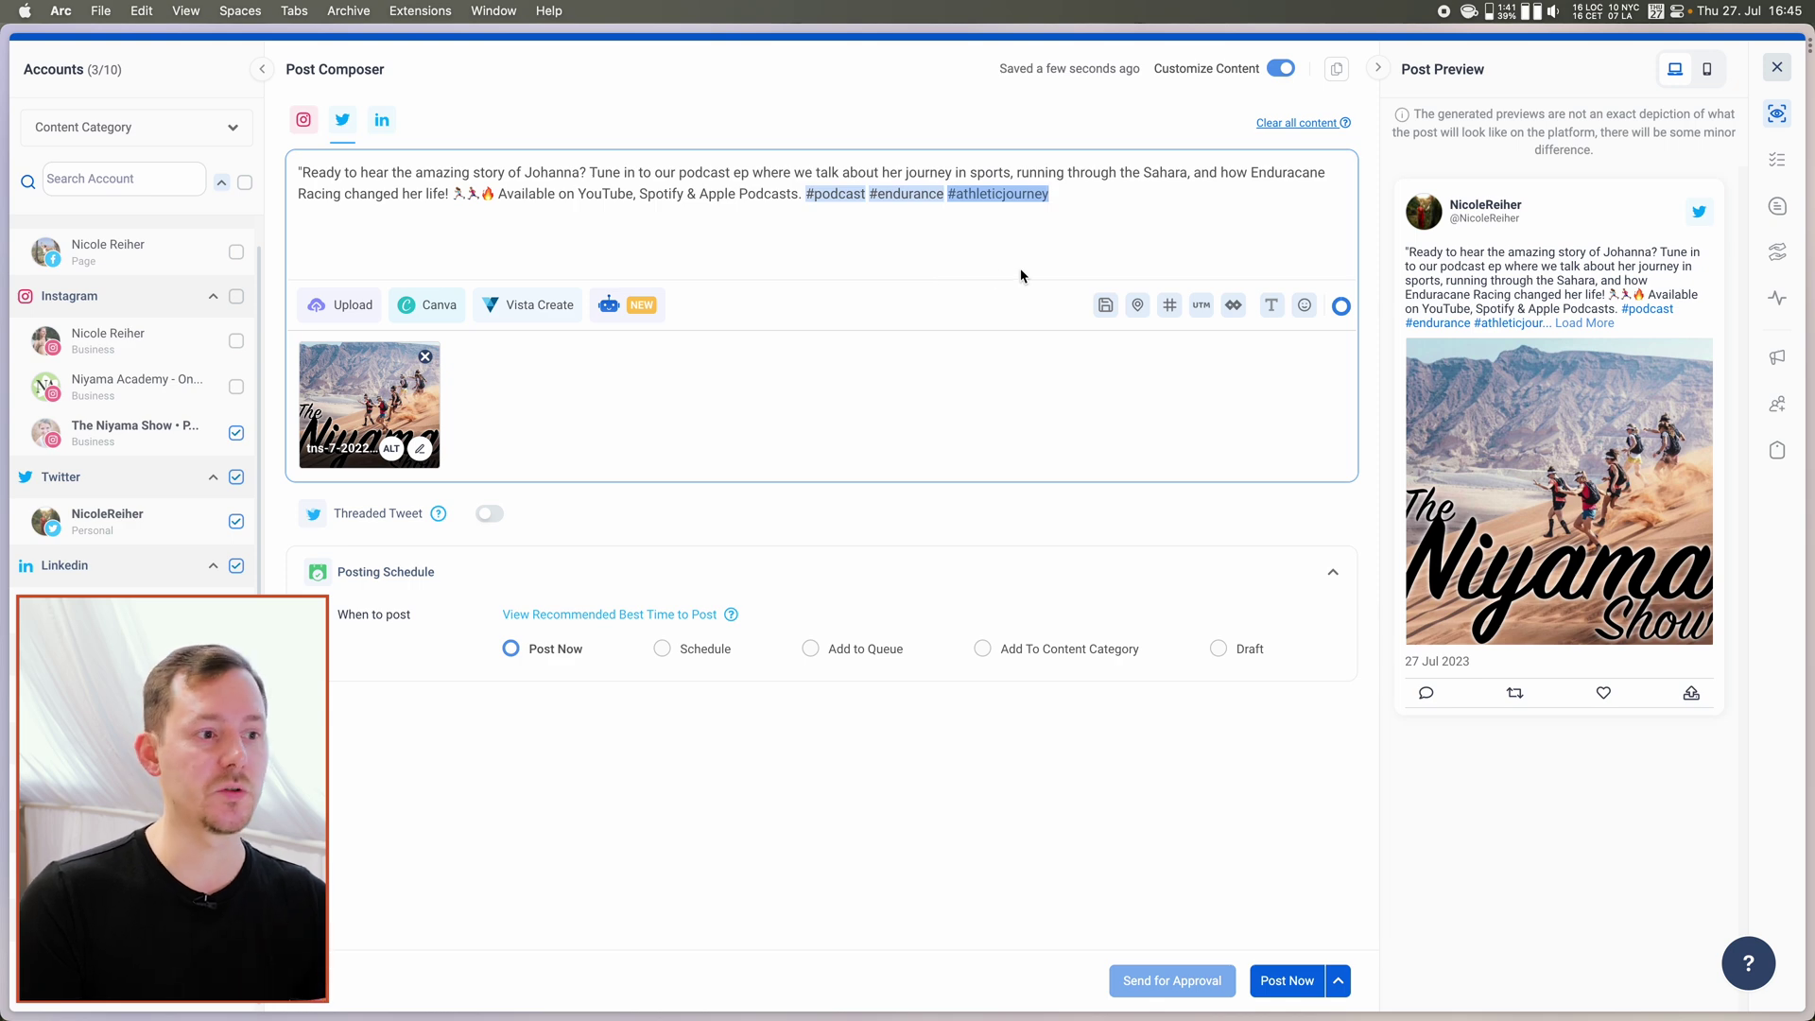
# Turn on the first comment in the LinkedIn version and review the Twitter and Instagram versions of the post.
pyautogui.click(389, 135)
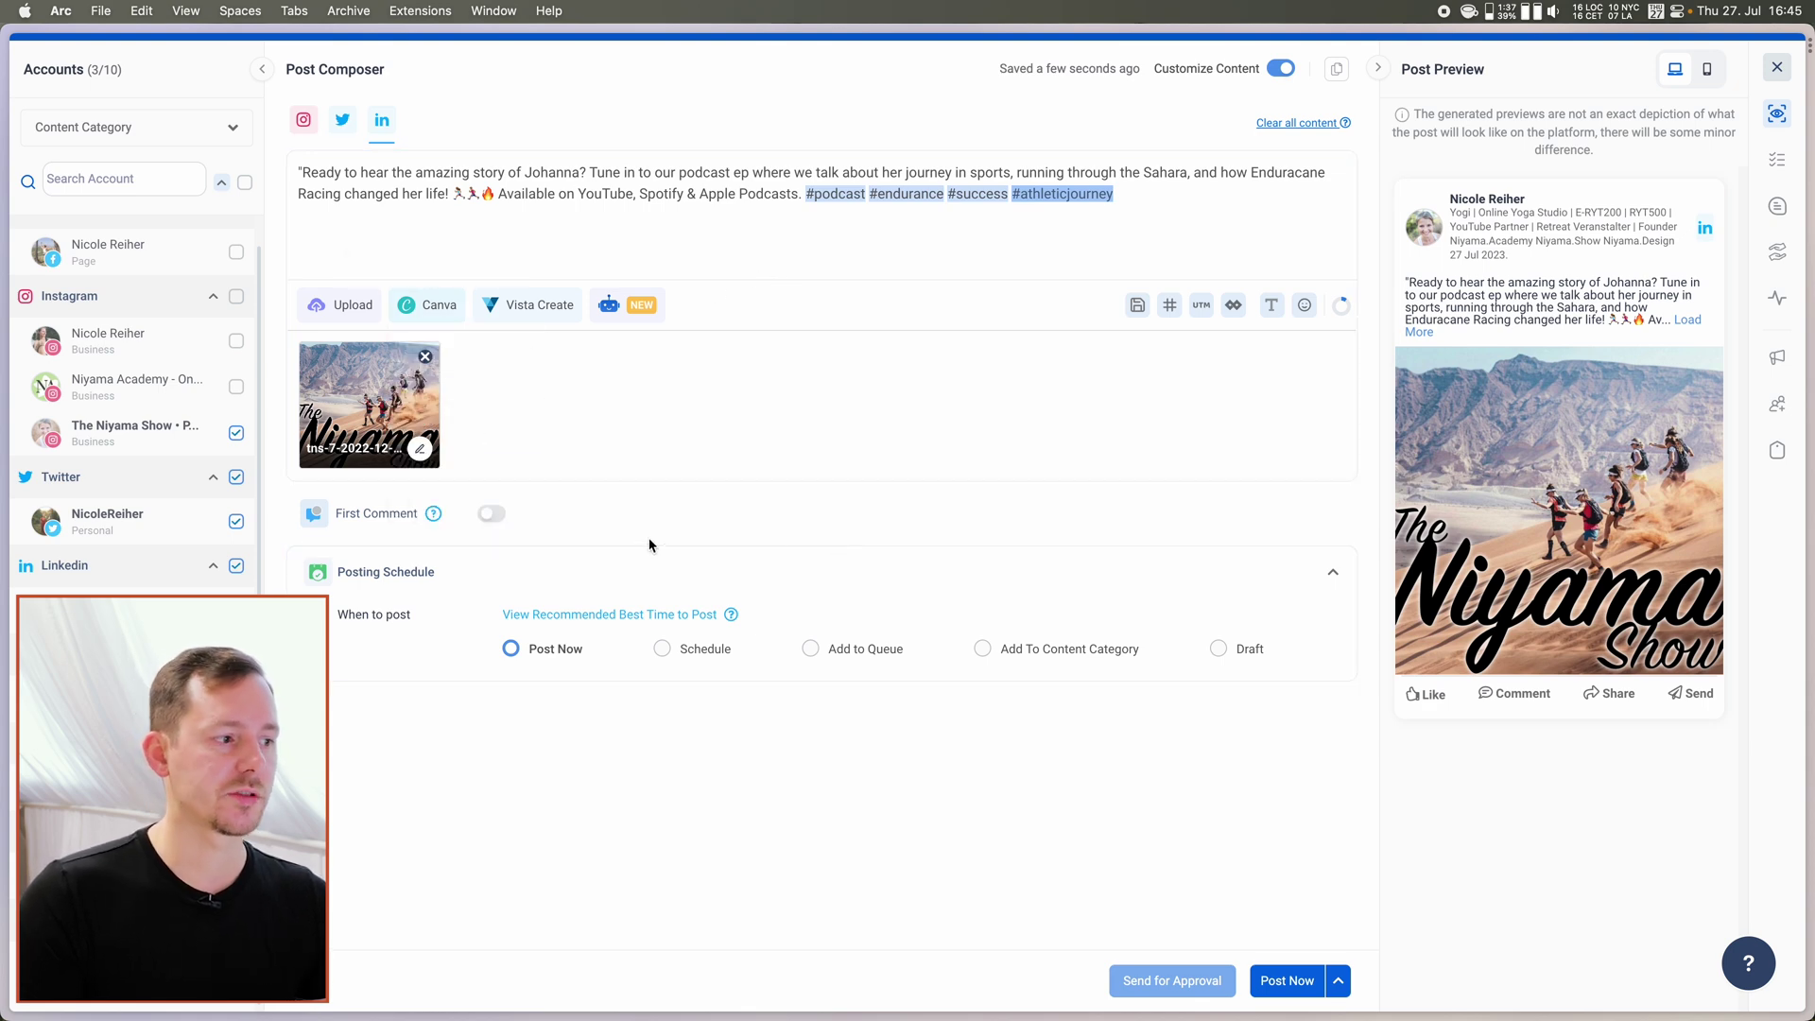
pyautogui.click(488, 516)
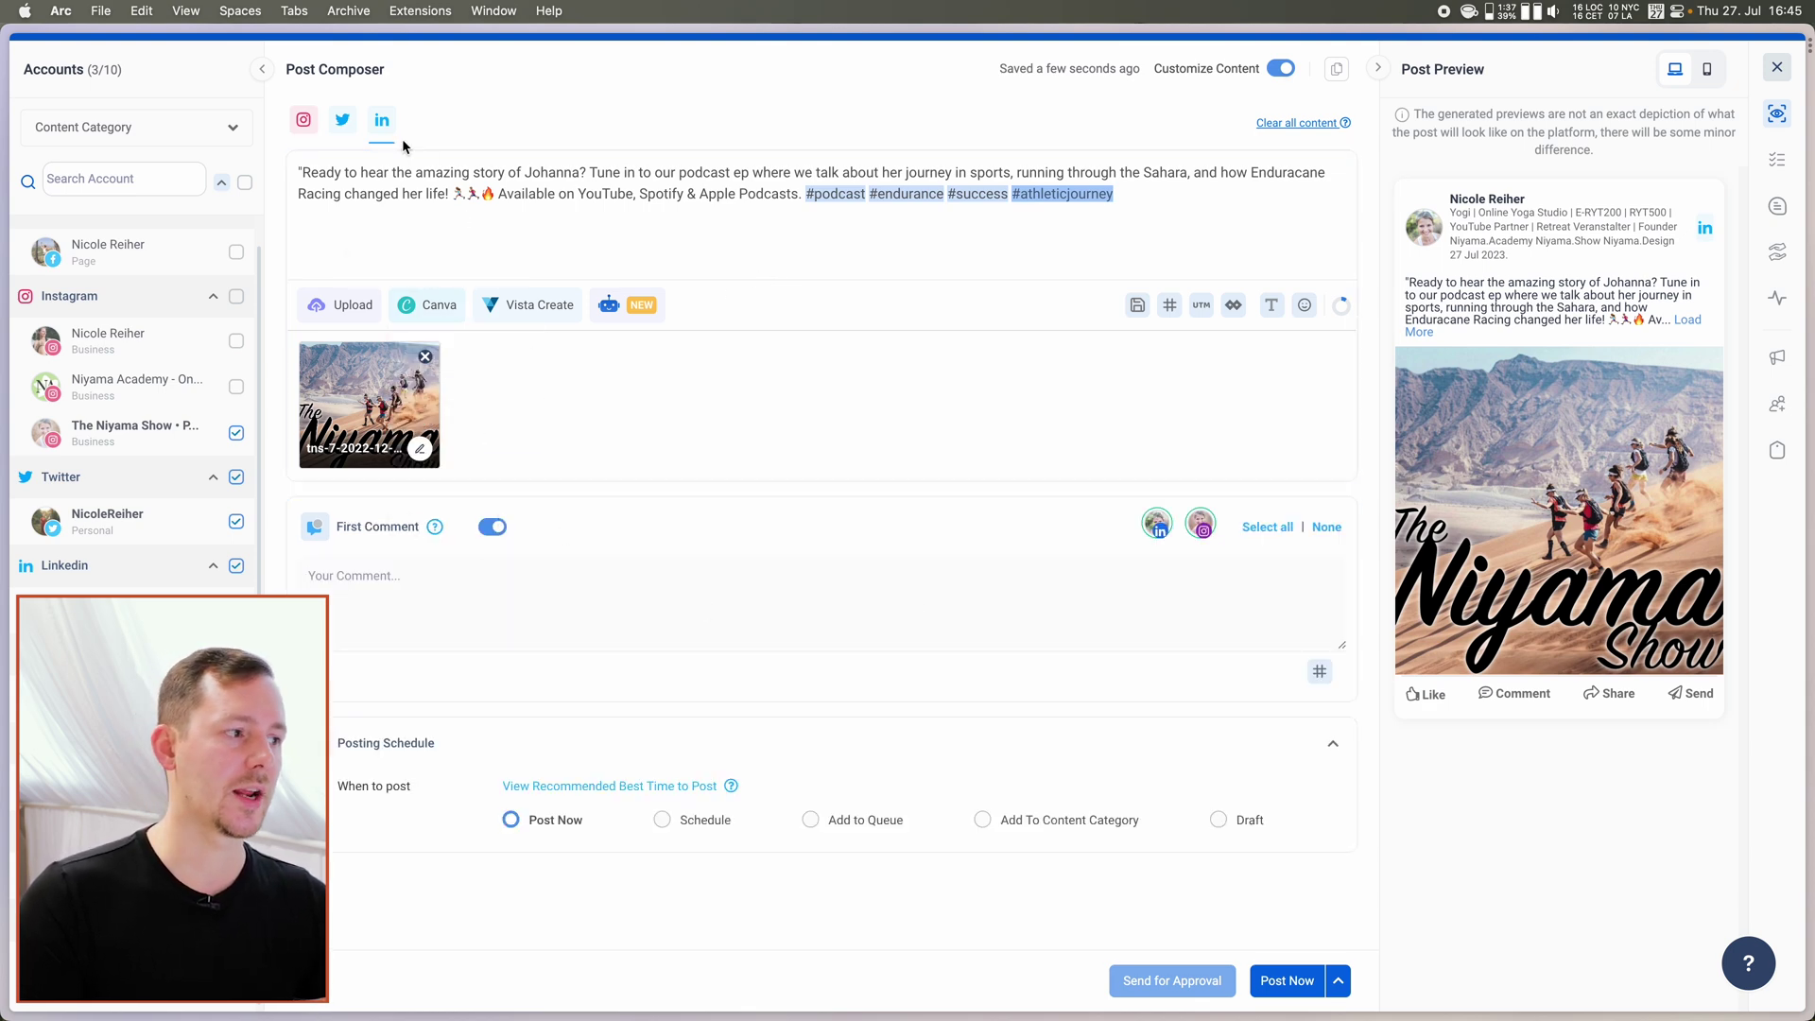
pyautogui.click(343, 121)
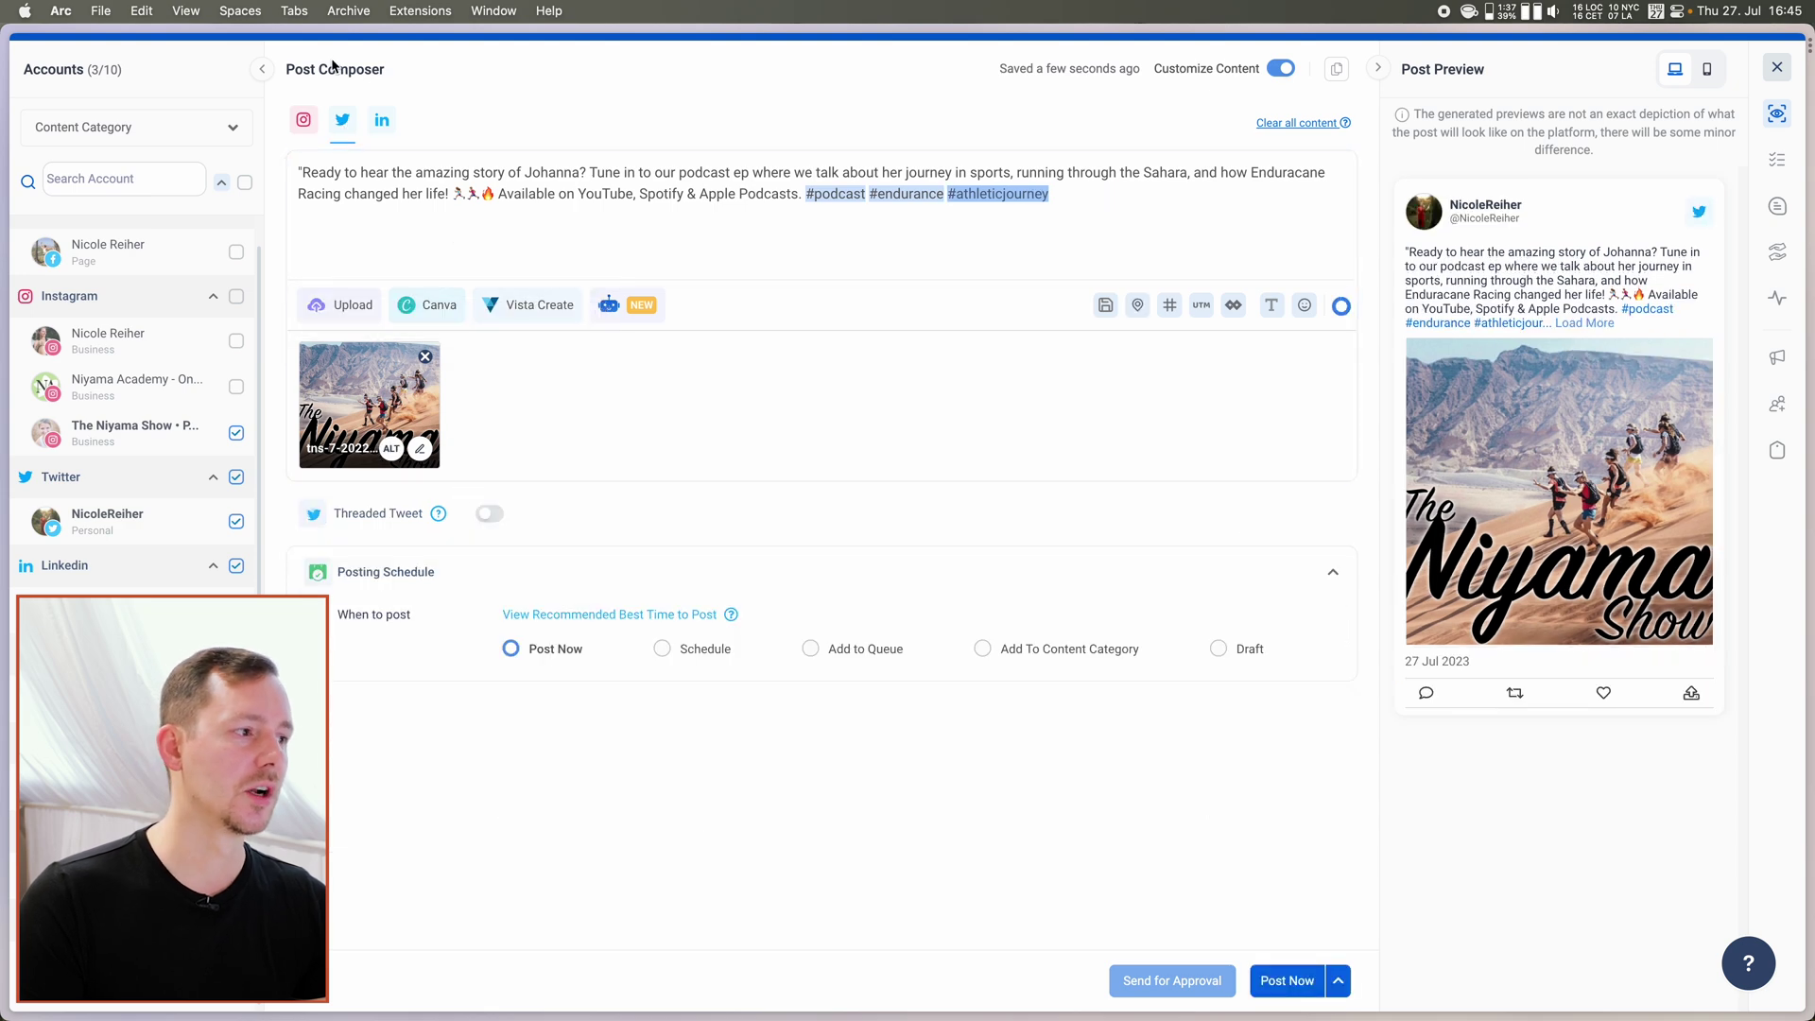
pyautogui.click(304, 126)
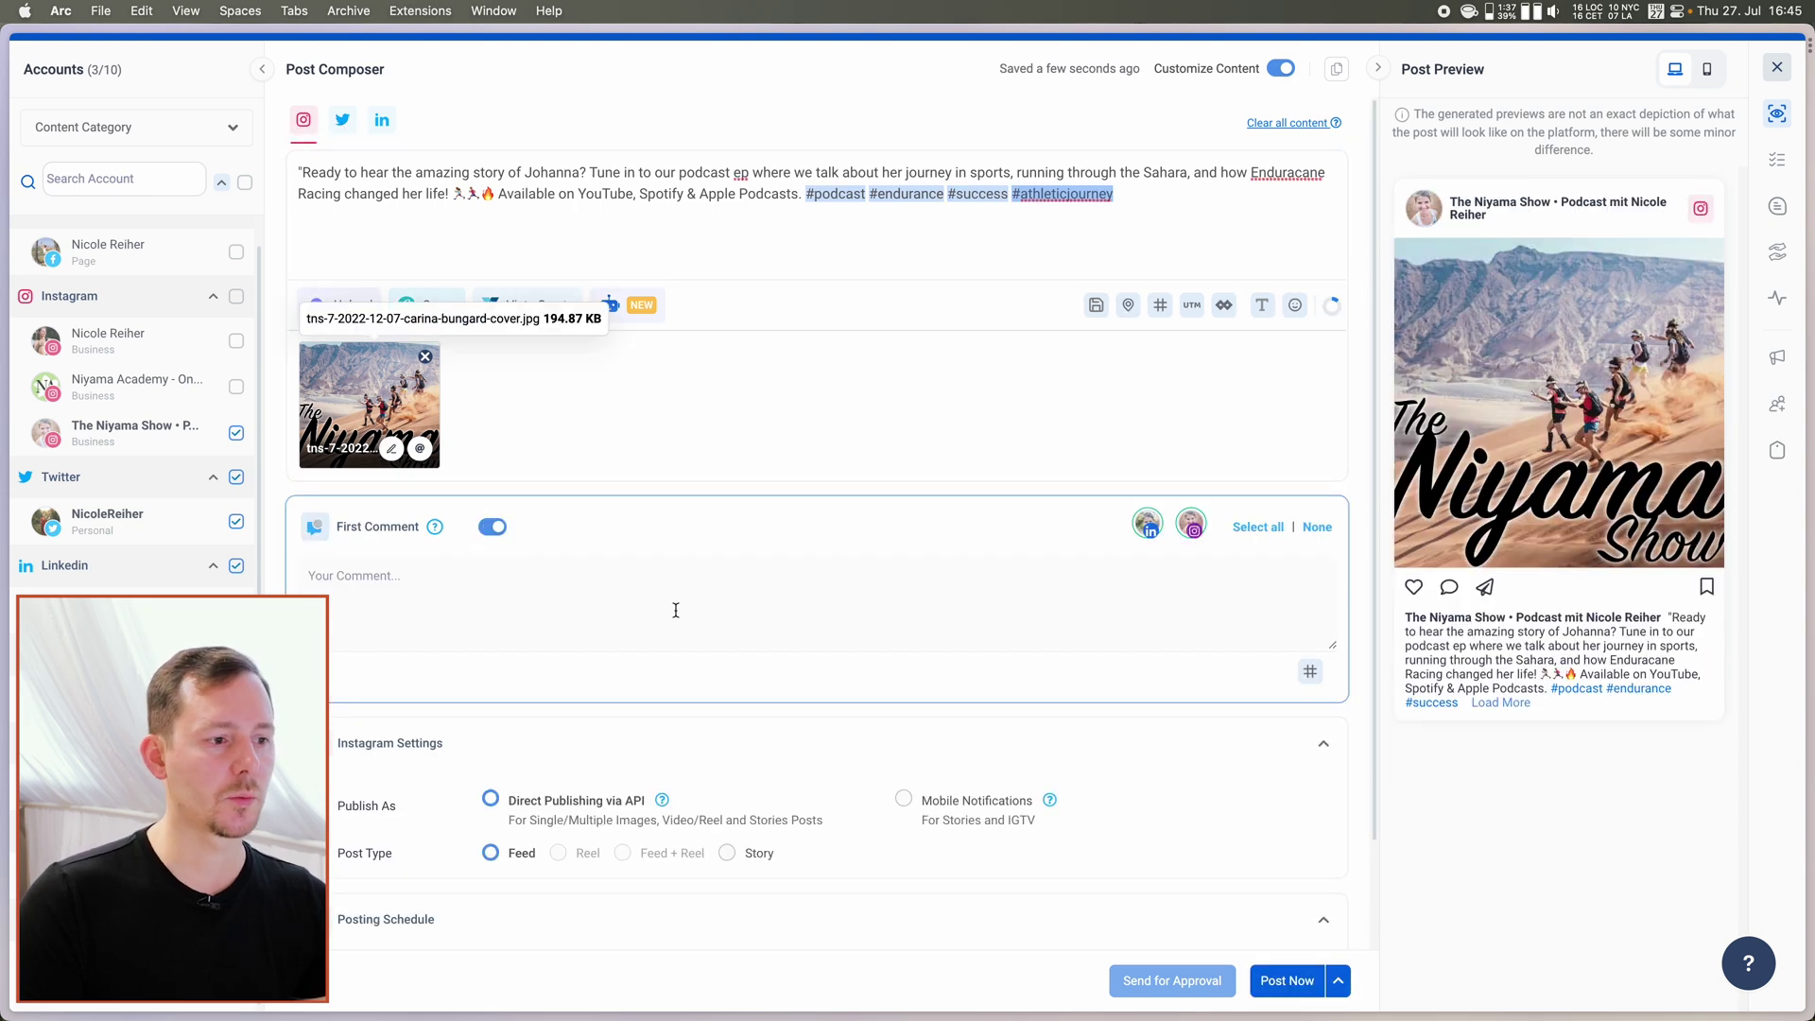
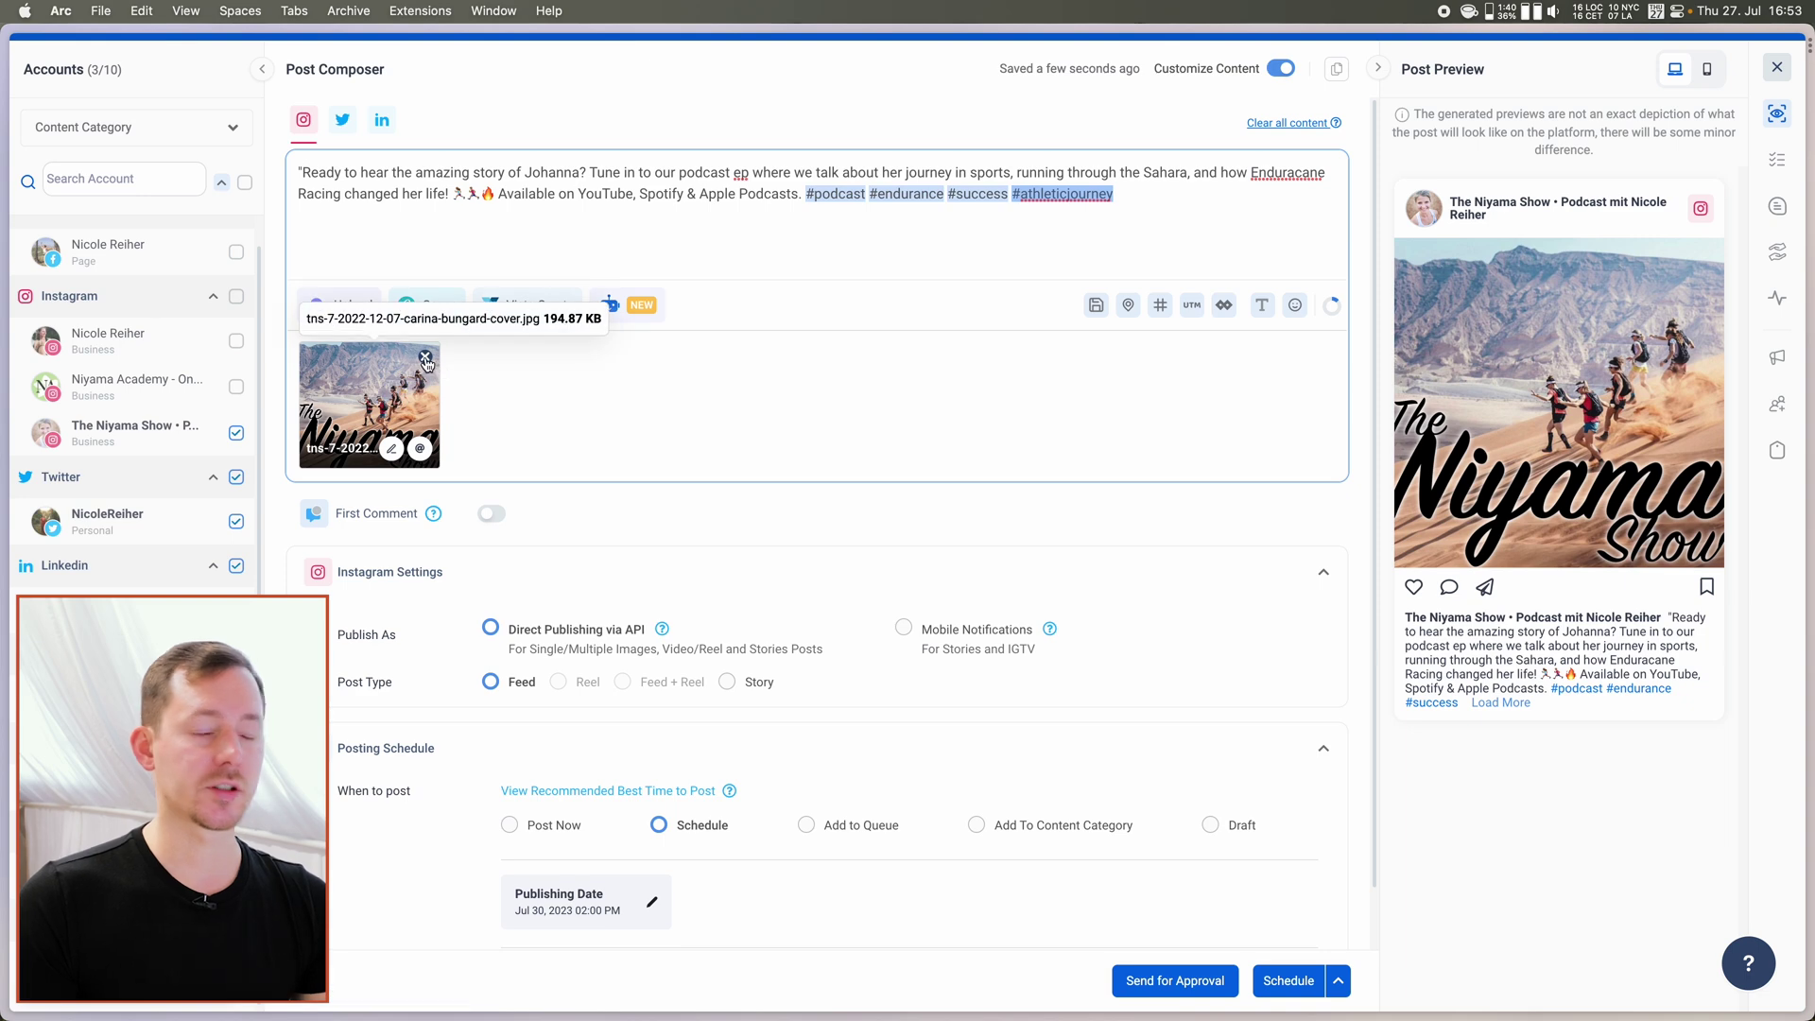
# Remove the podcast cover image from the Instagram, Twitter and LinkedIn versions of the post.
pyautogui.click(425, 359)
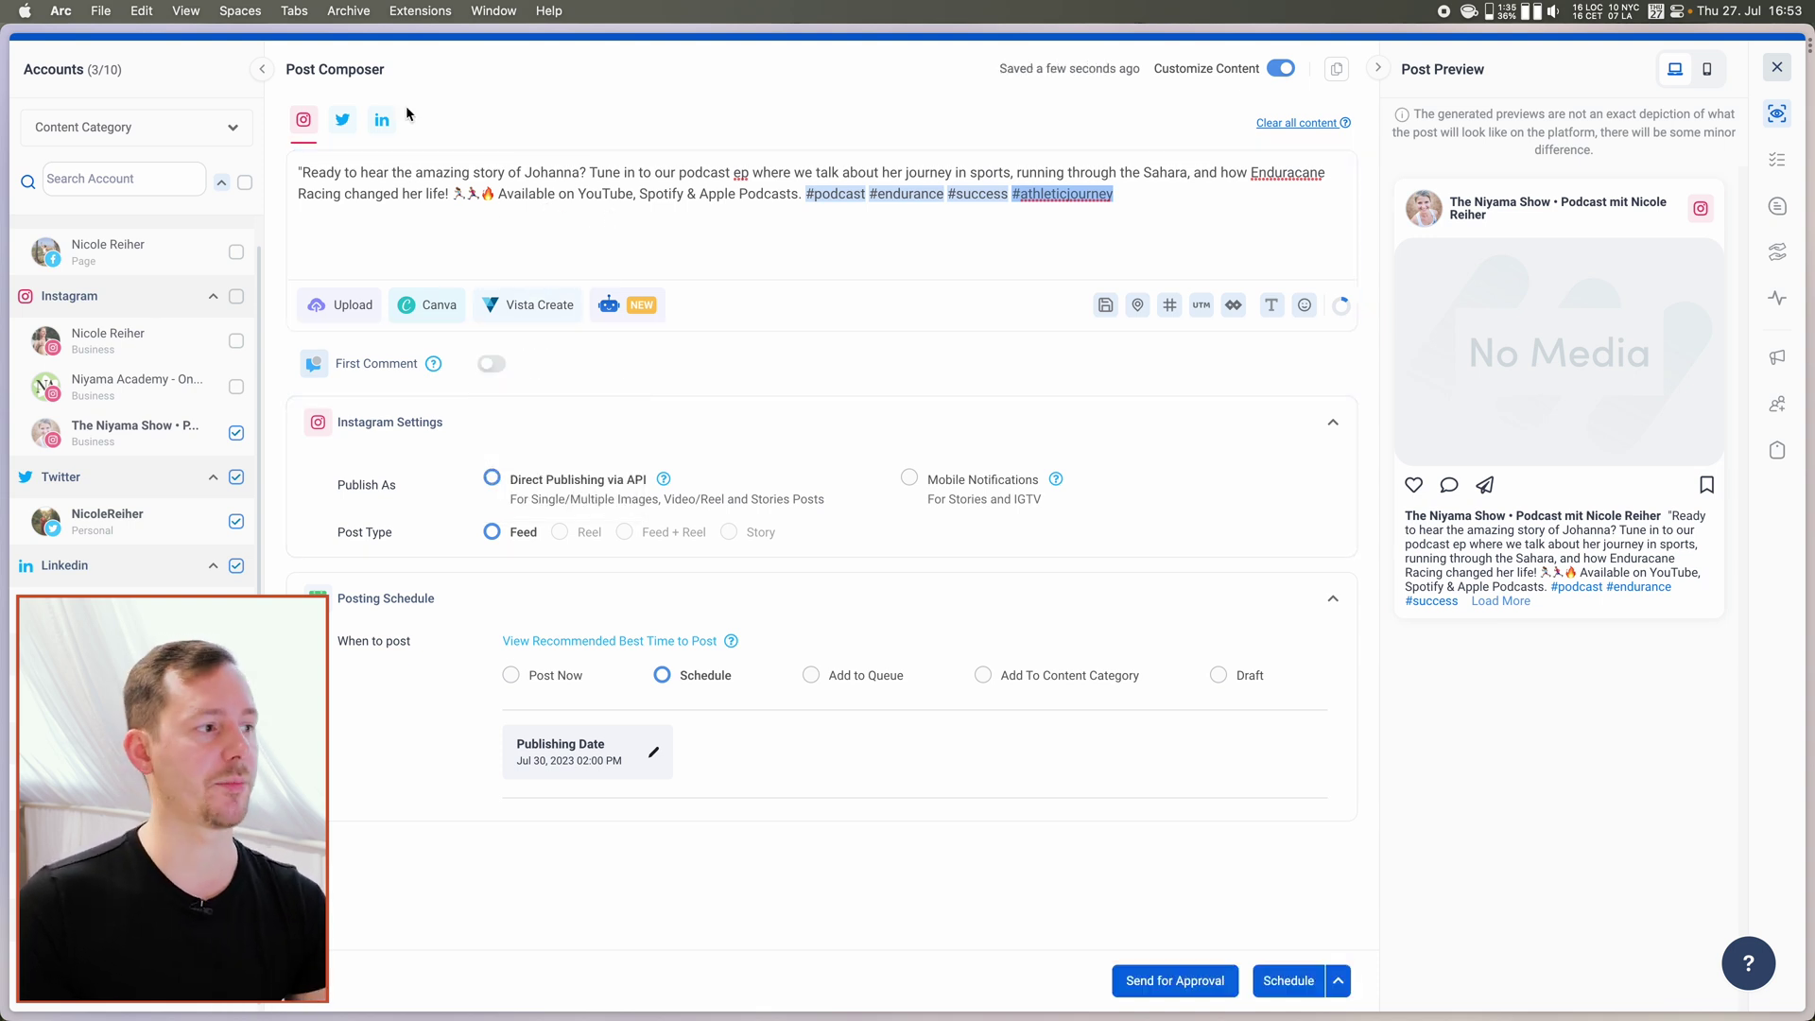
pyautogui.click(344, 117)
pyautogui.click(382, 119)
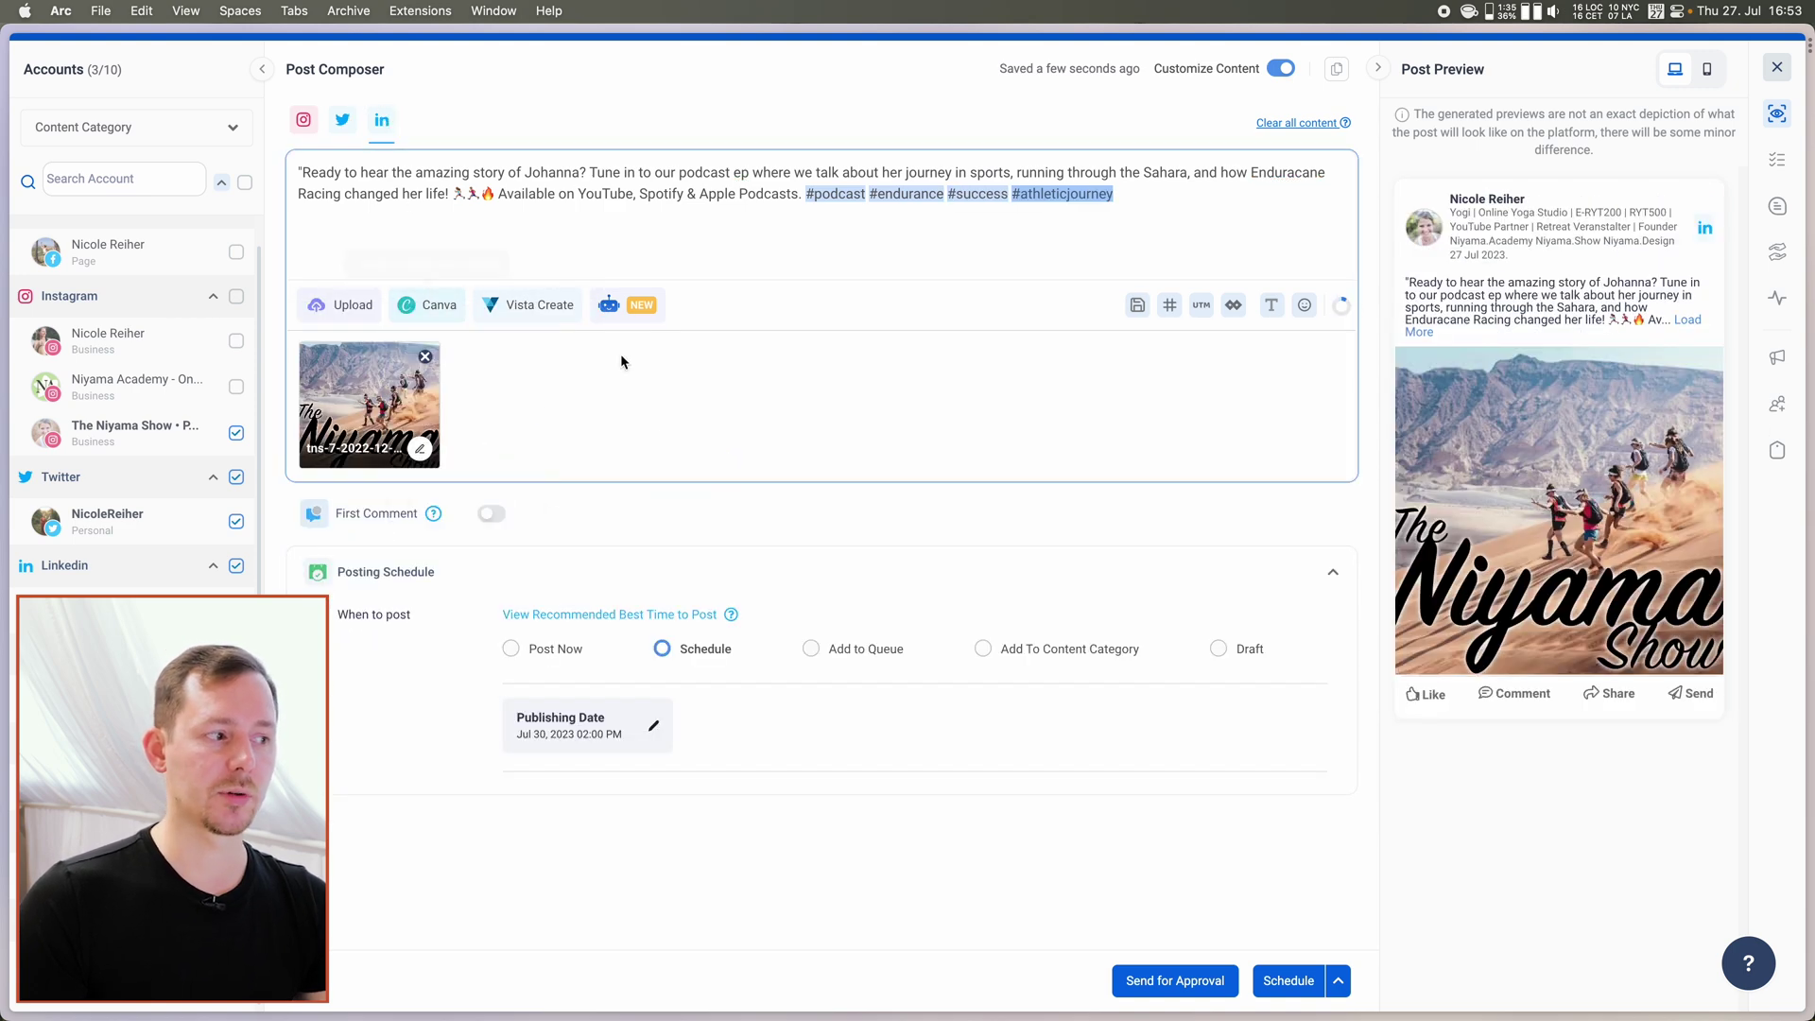
pyautogui.click(425, 357)
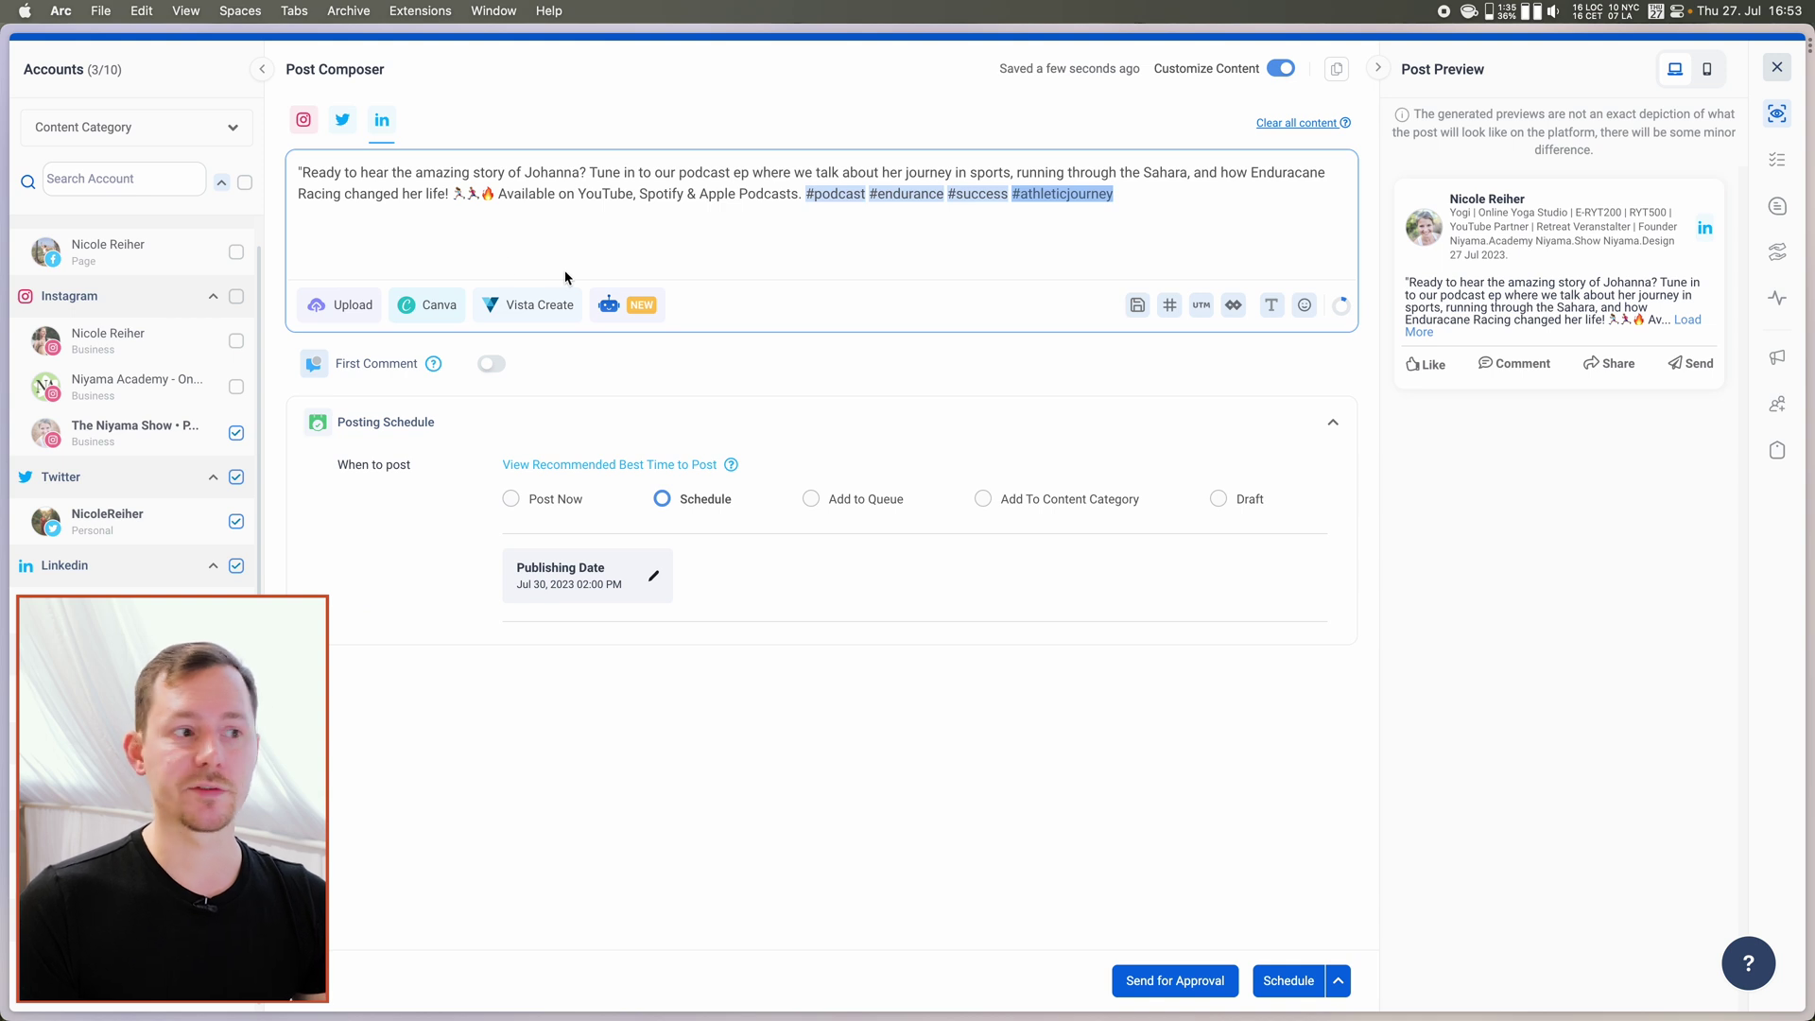
pyautogui.click(346, 123)
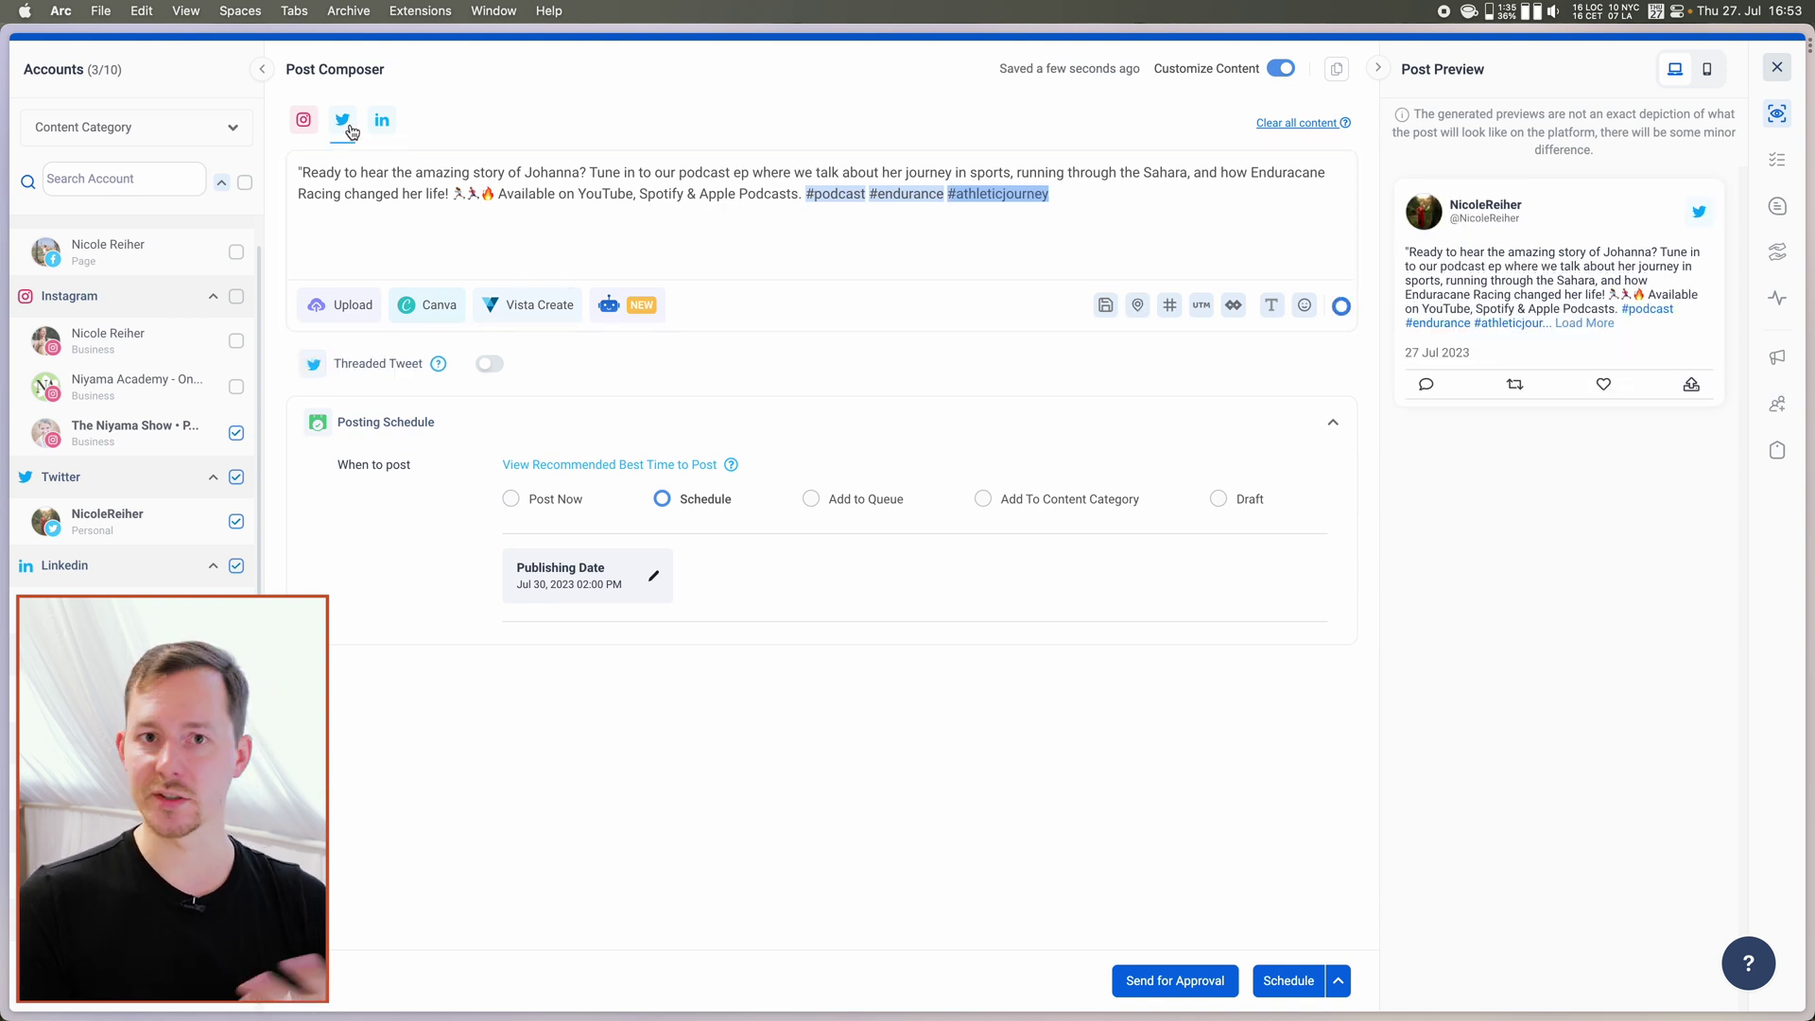
# Add the 38-second, 67.52 MB video from the media library to the Instagram version of the post.
pyautogui.click(293, 120)
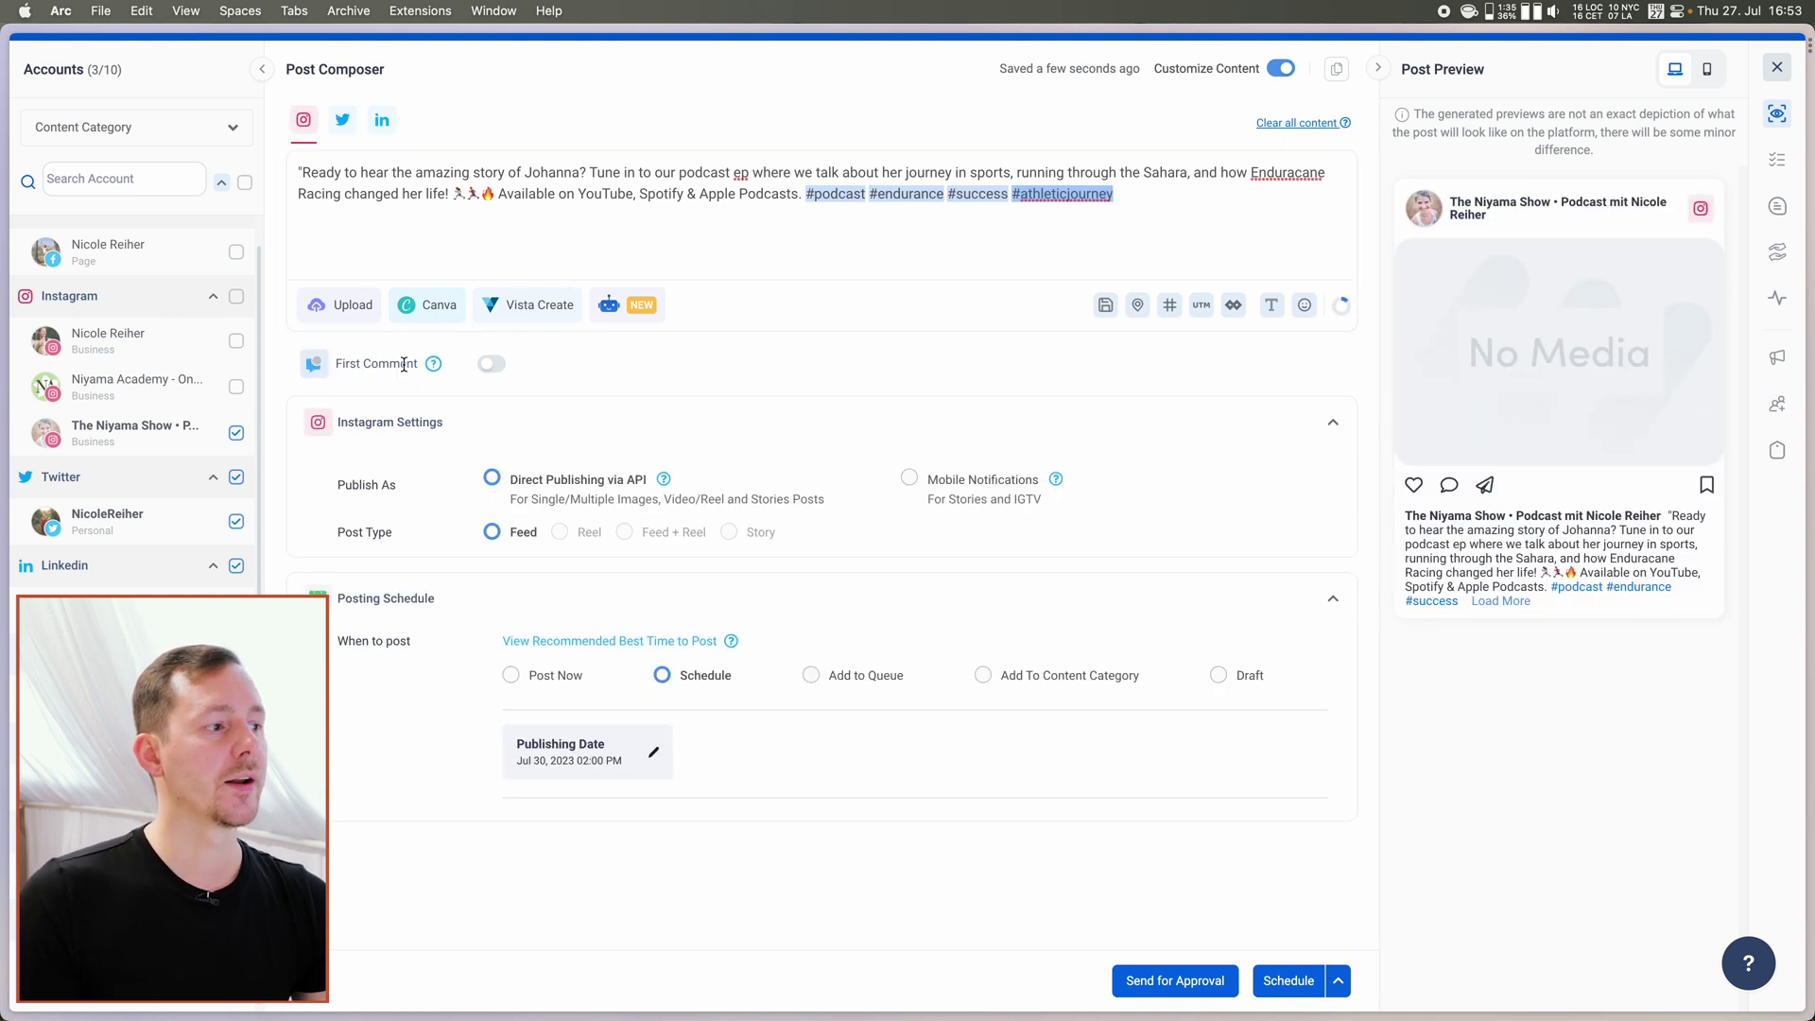
pyautogui.click(354, 307)
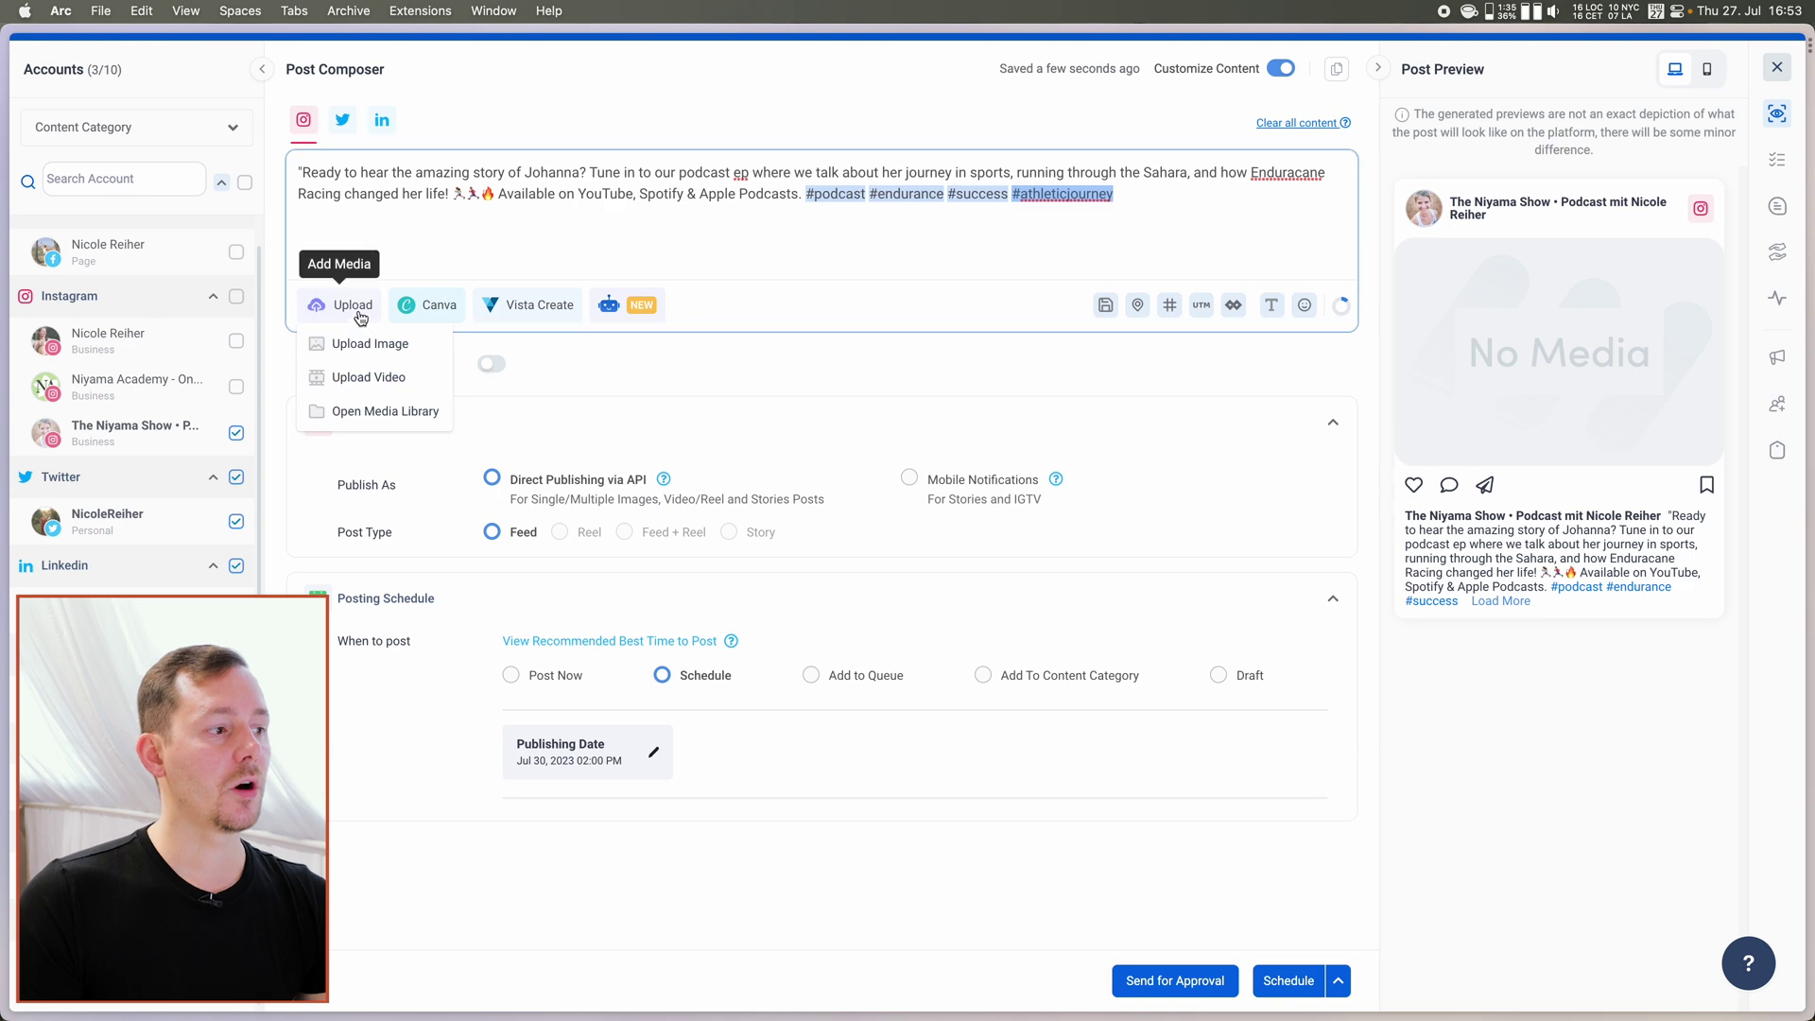
pyautogui.click(350, 411)
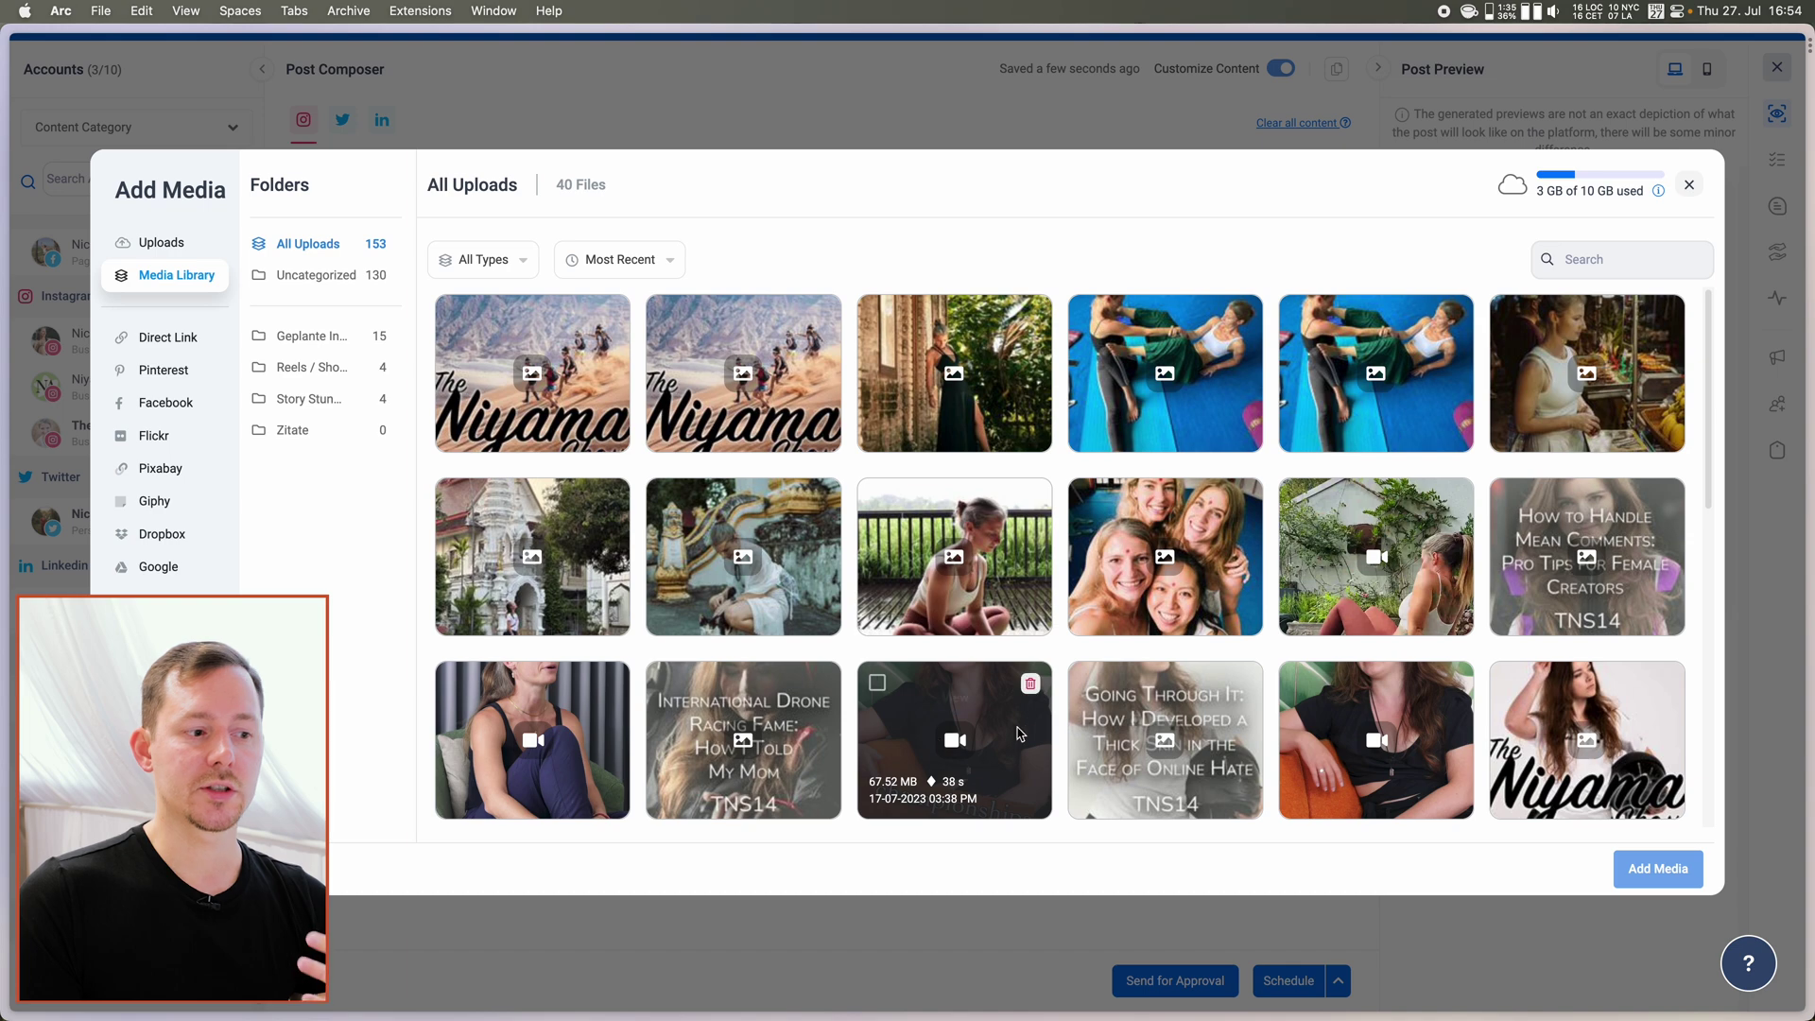
pyautogui.scroll(-3, 984, 557)
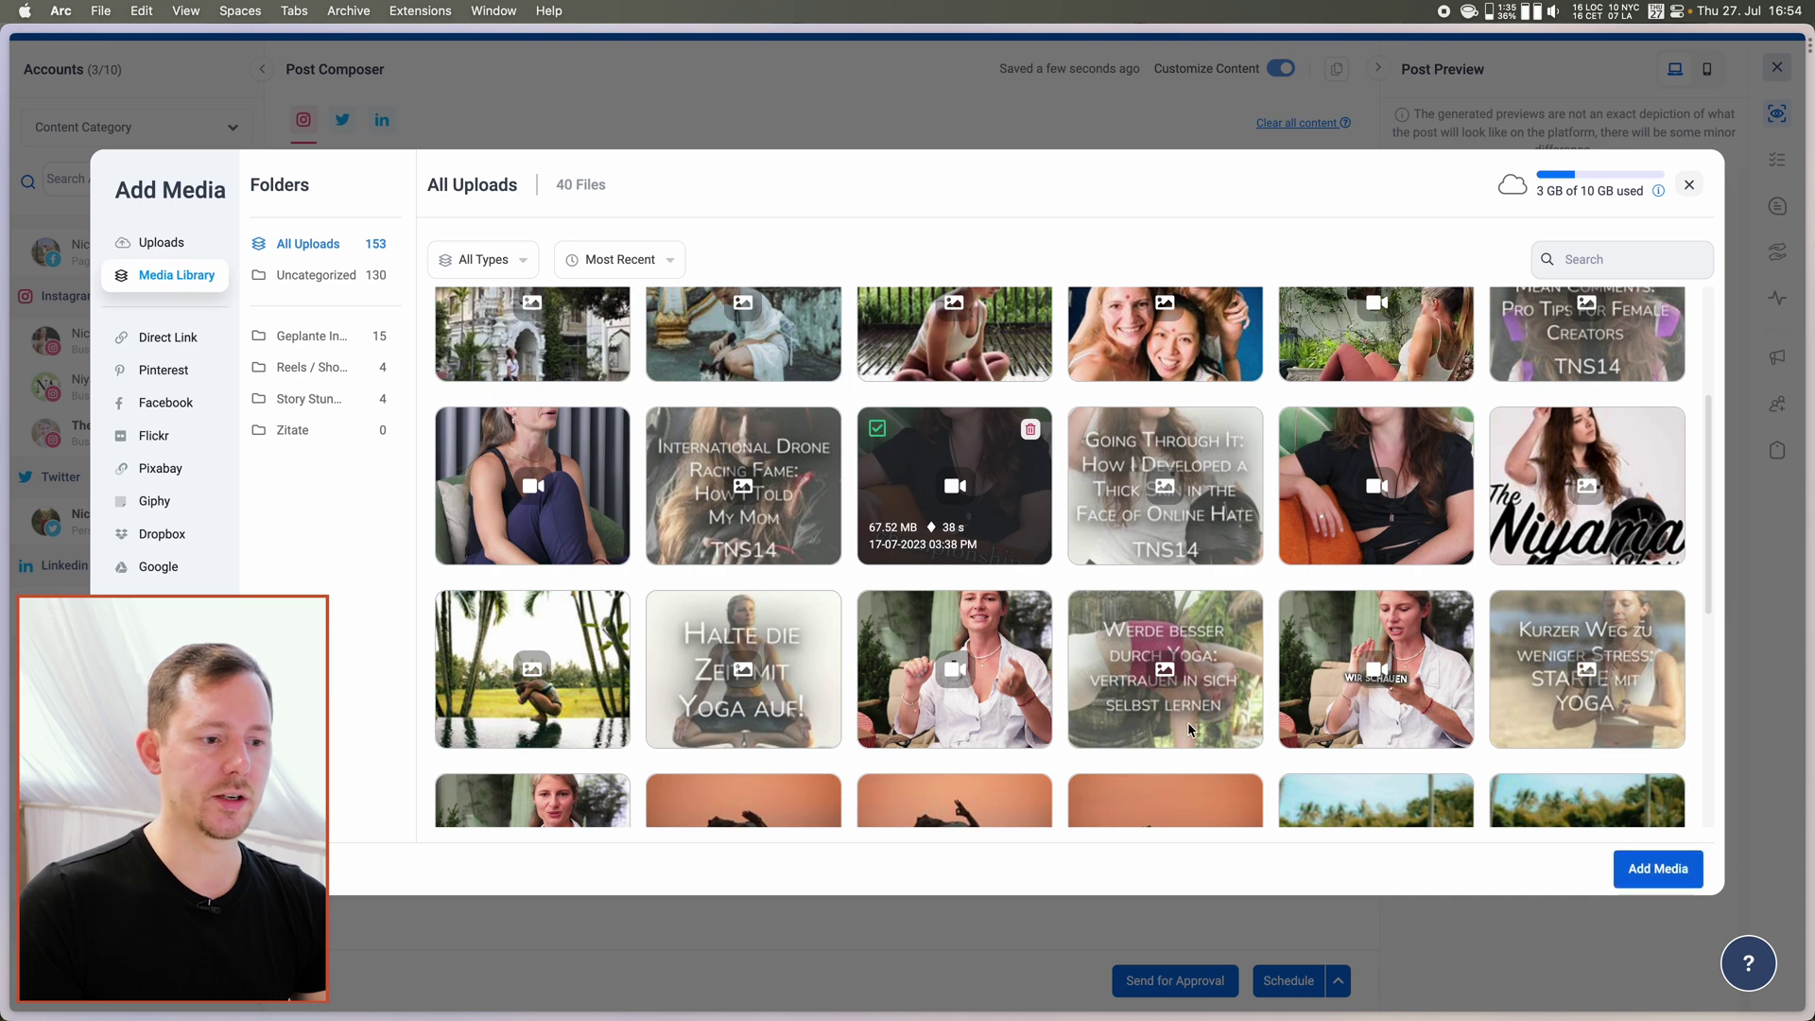
pyautogui.click(1657, 868)
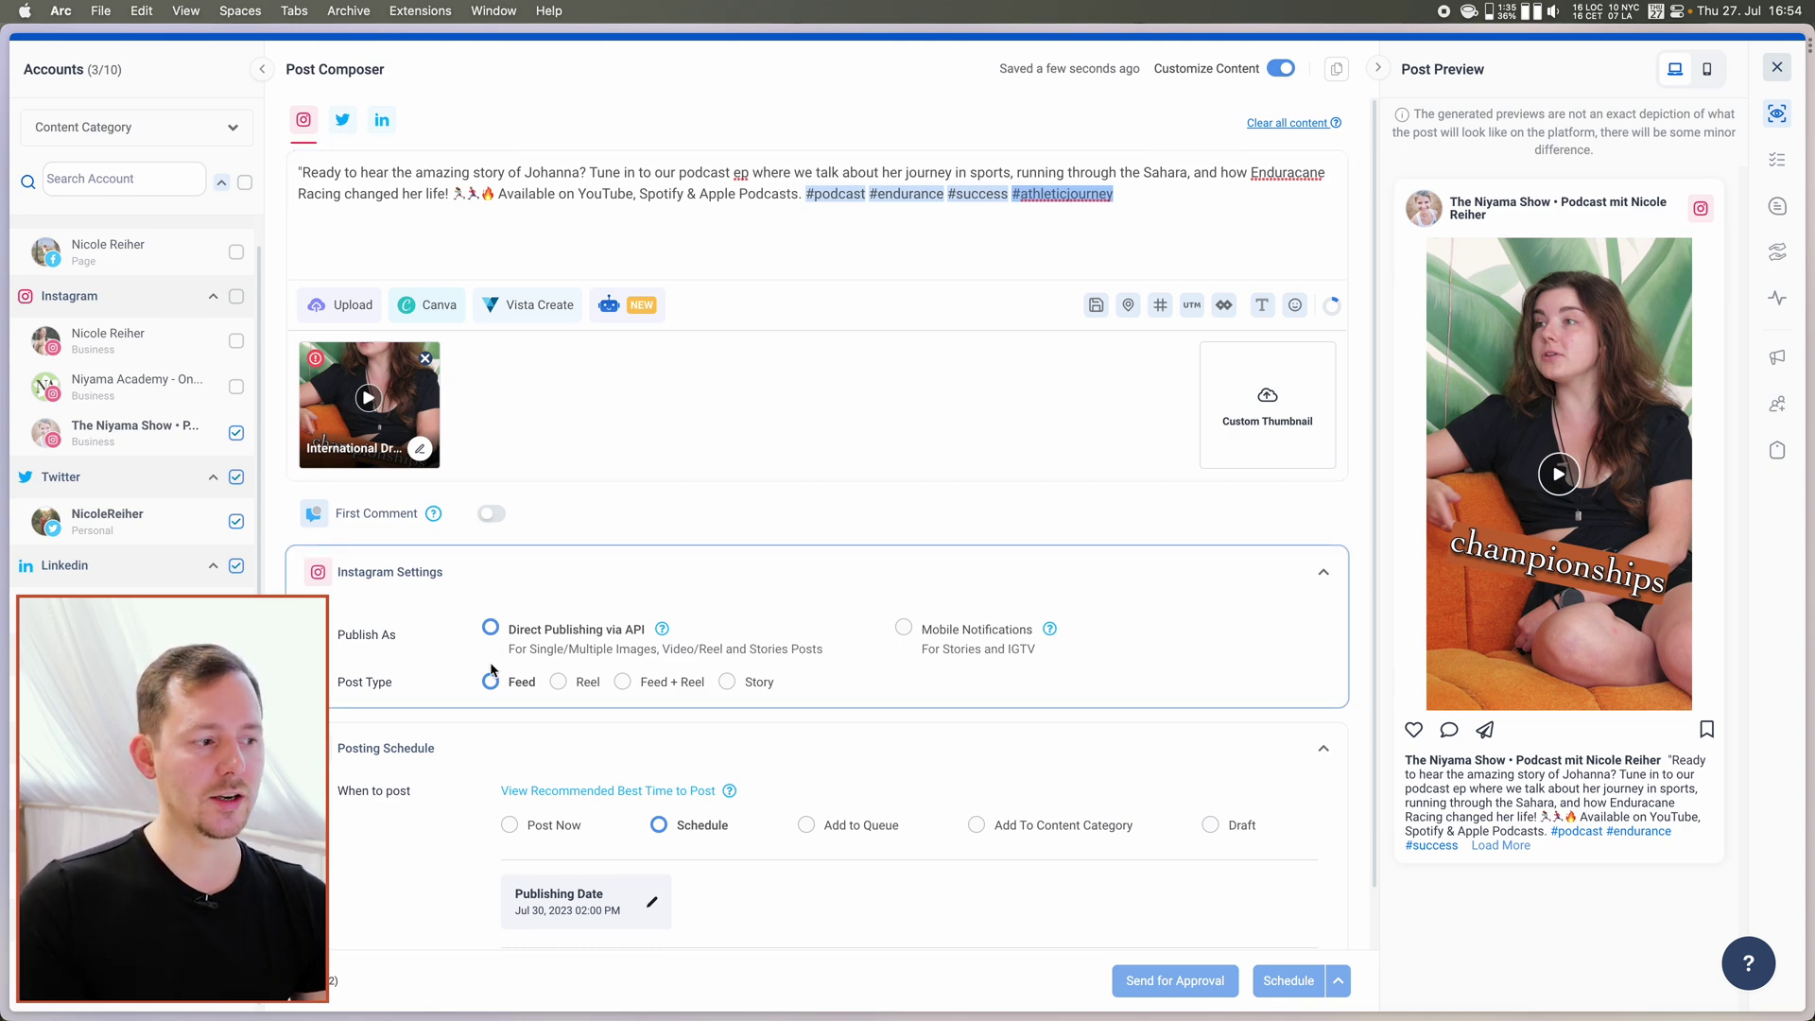
# Try the Reel, Feed + Reel and Story post types for the Instagram video, and return to Feed.
pyautogui.click(561, 683)
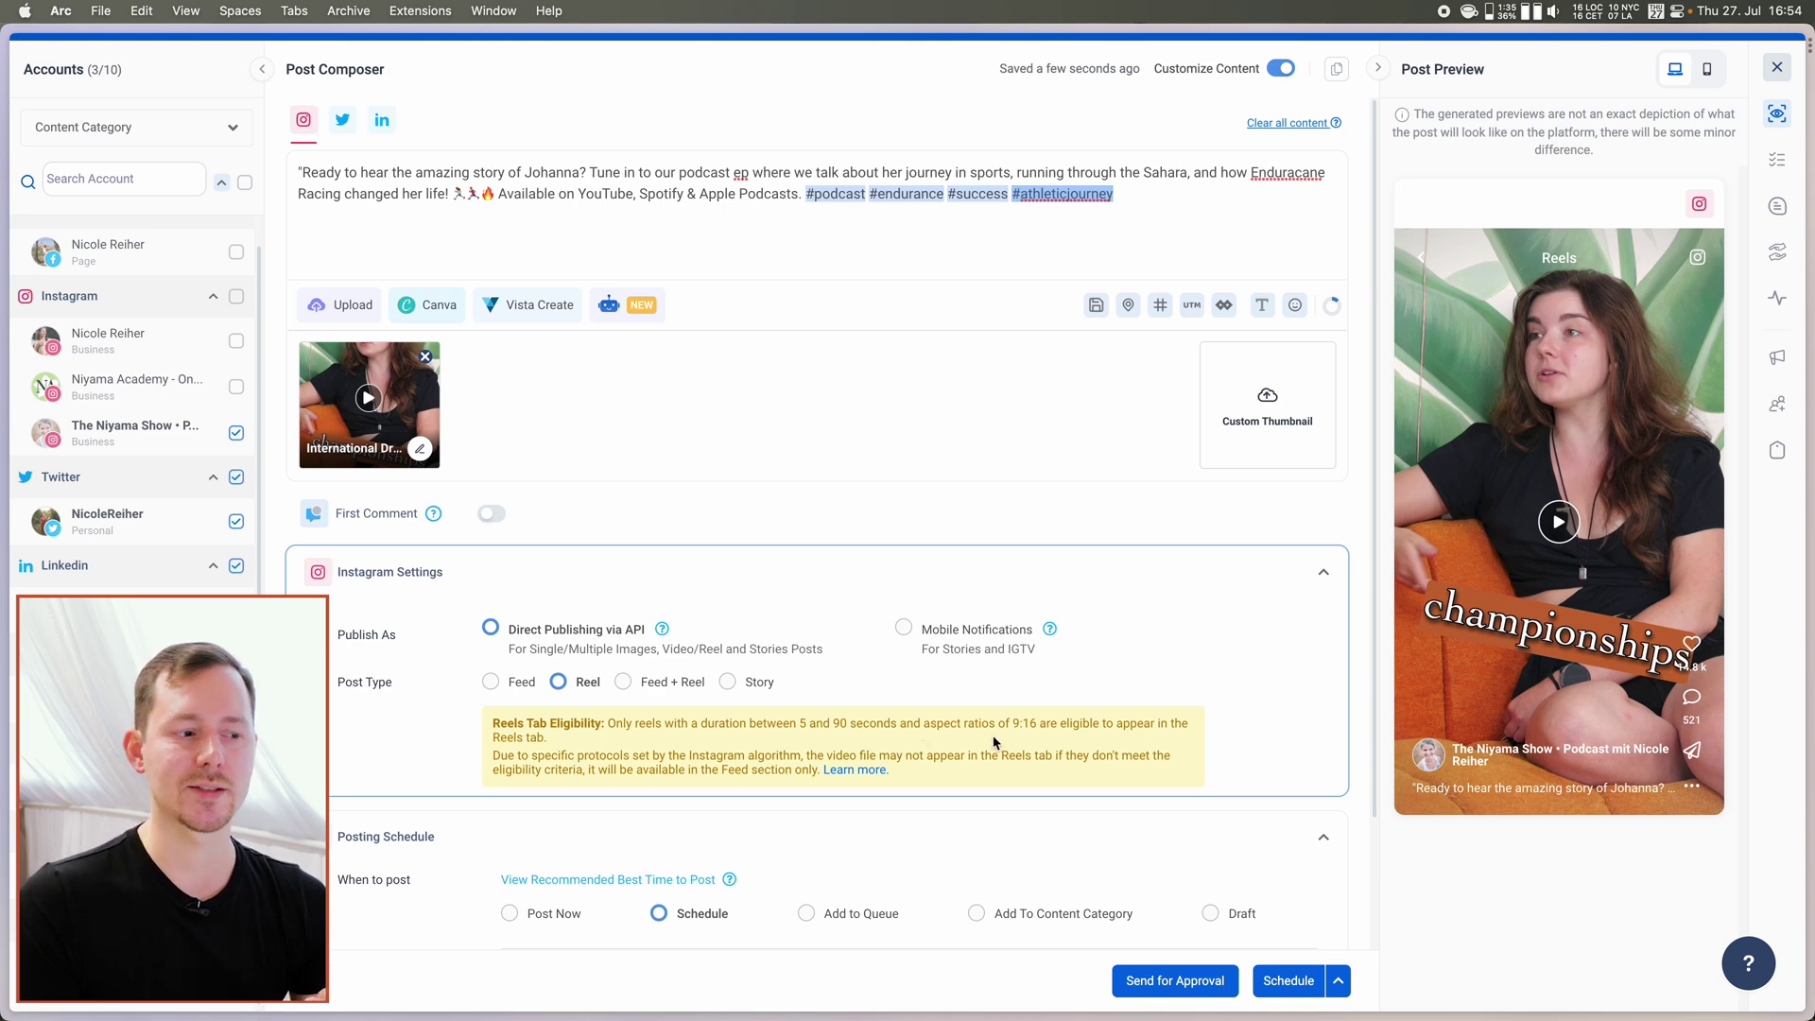
pyautogui.click(635, 684)
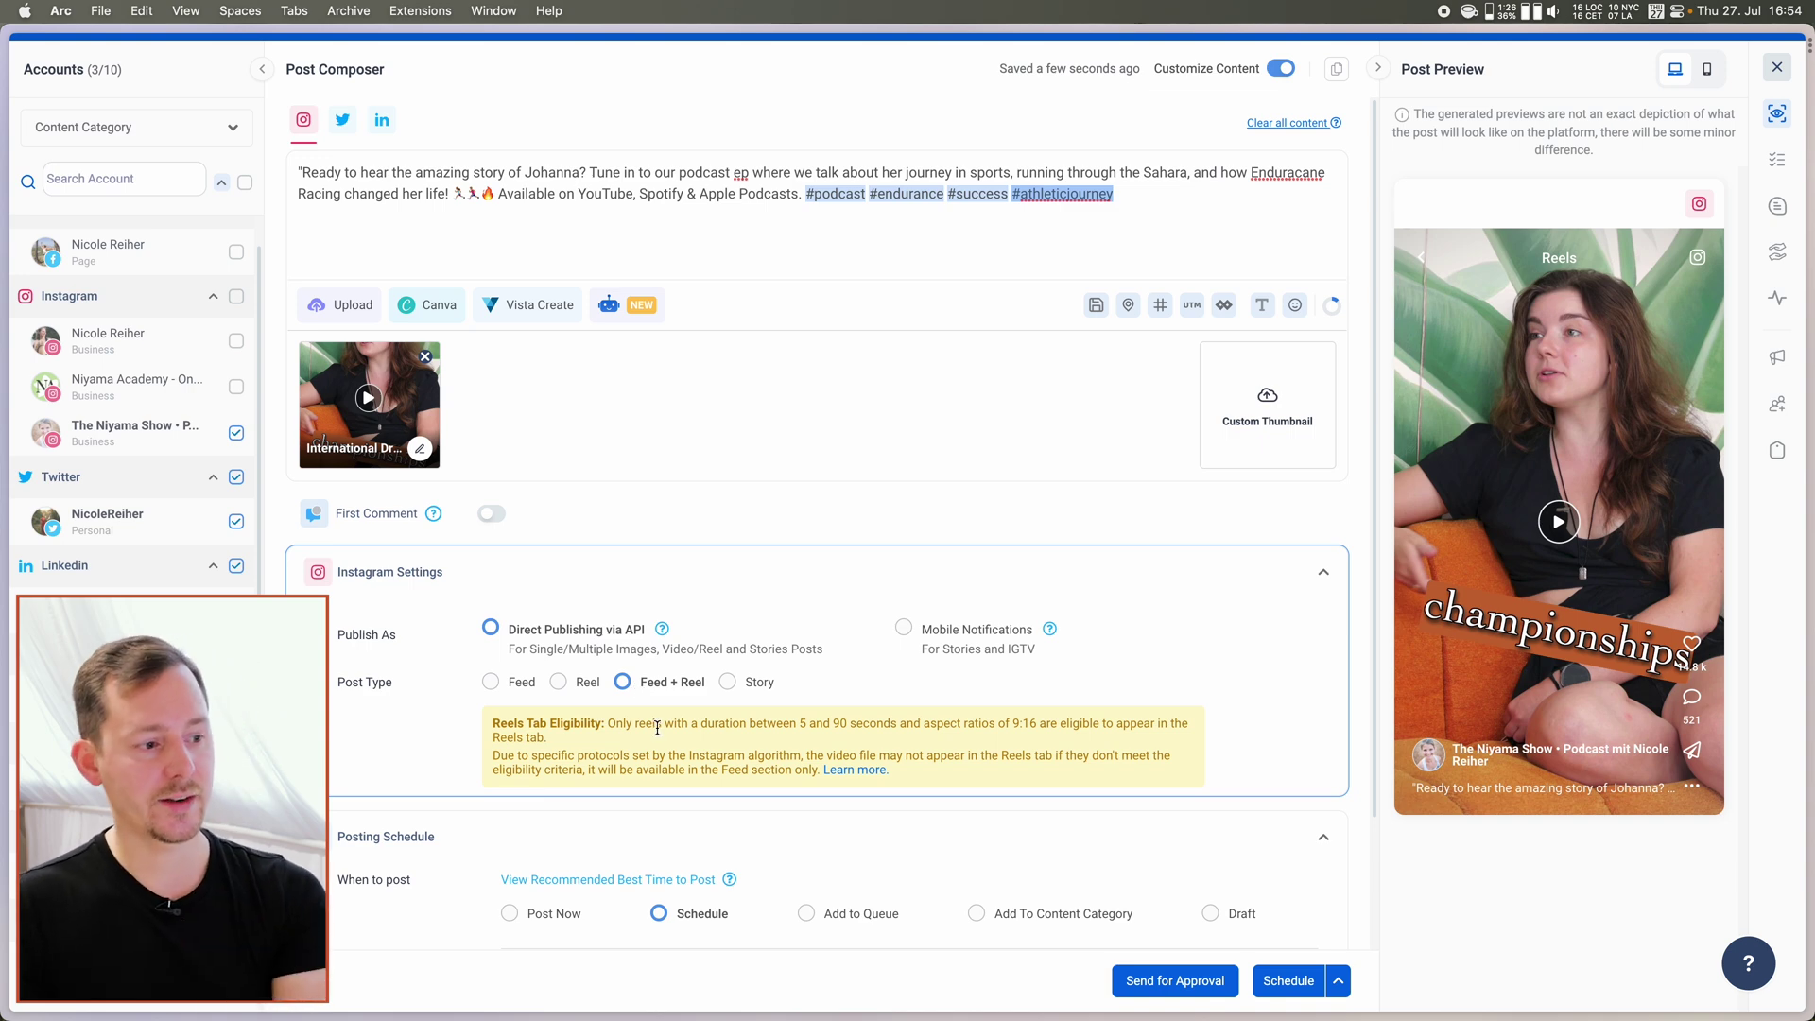
pyautogui.click(728, 681)
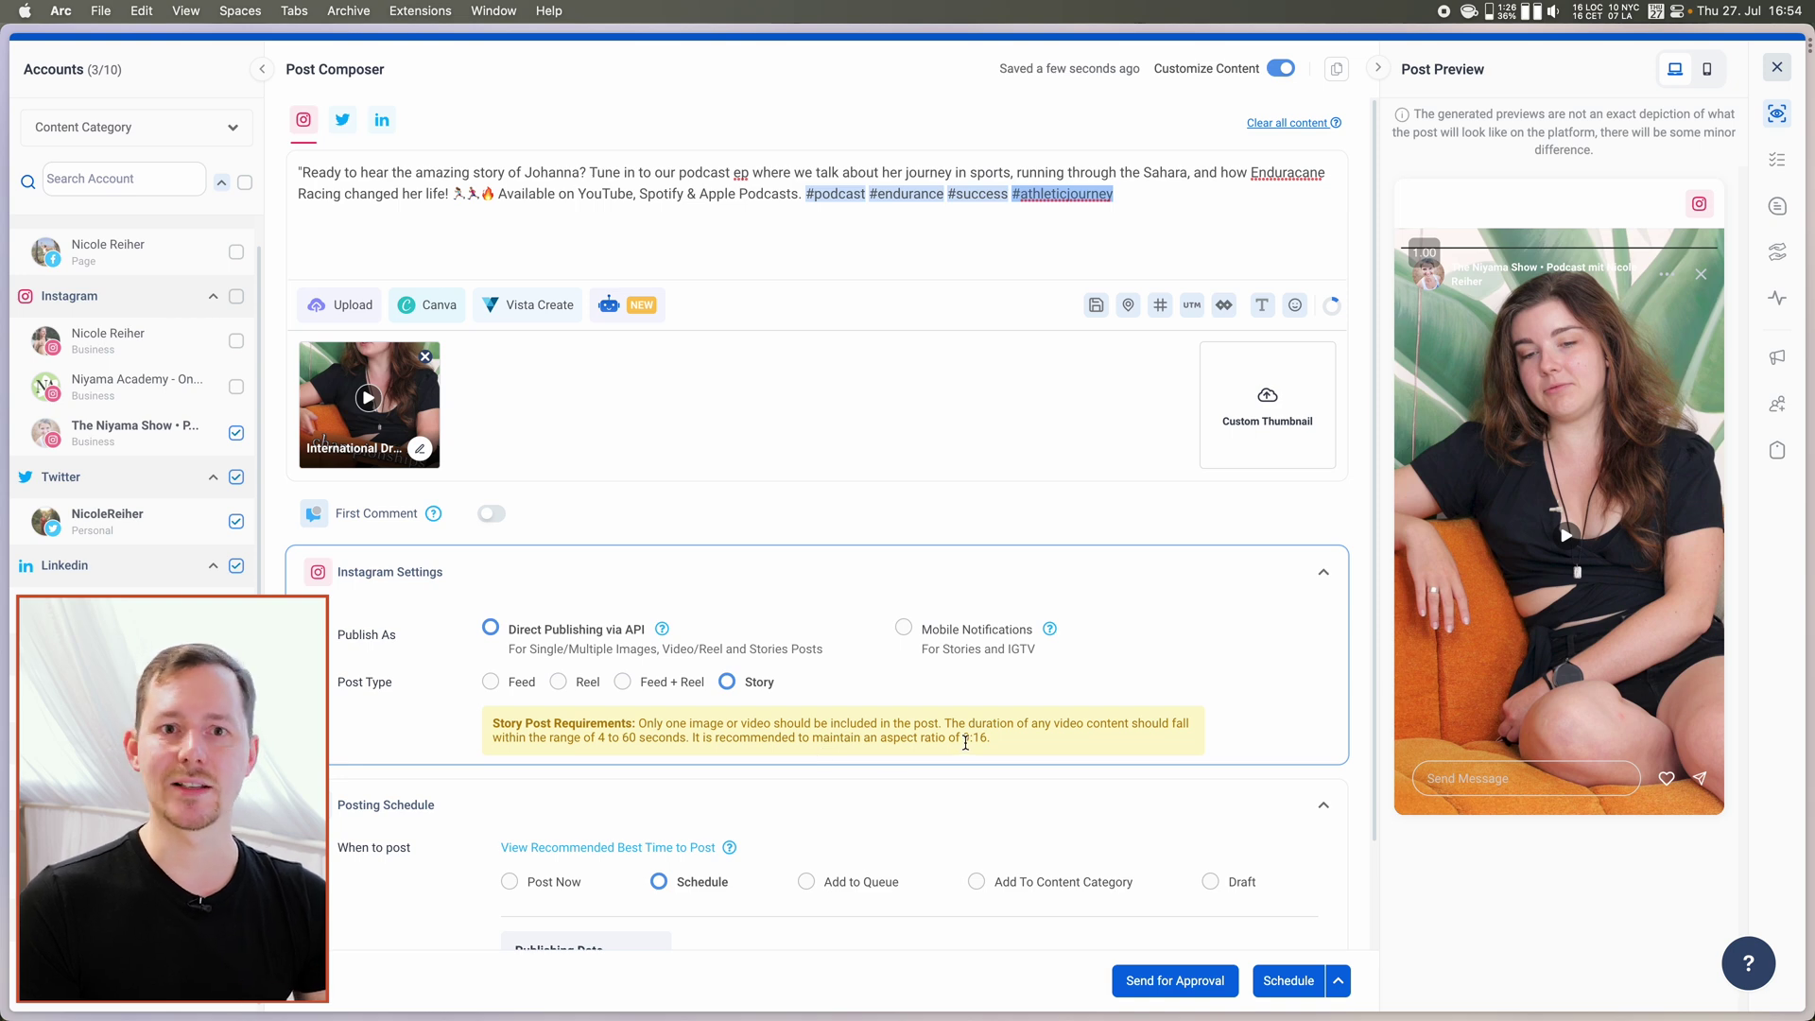
pyautogui.click(558, 682)
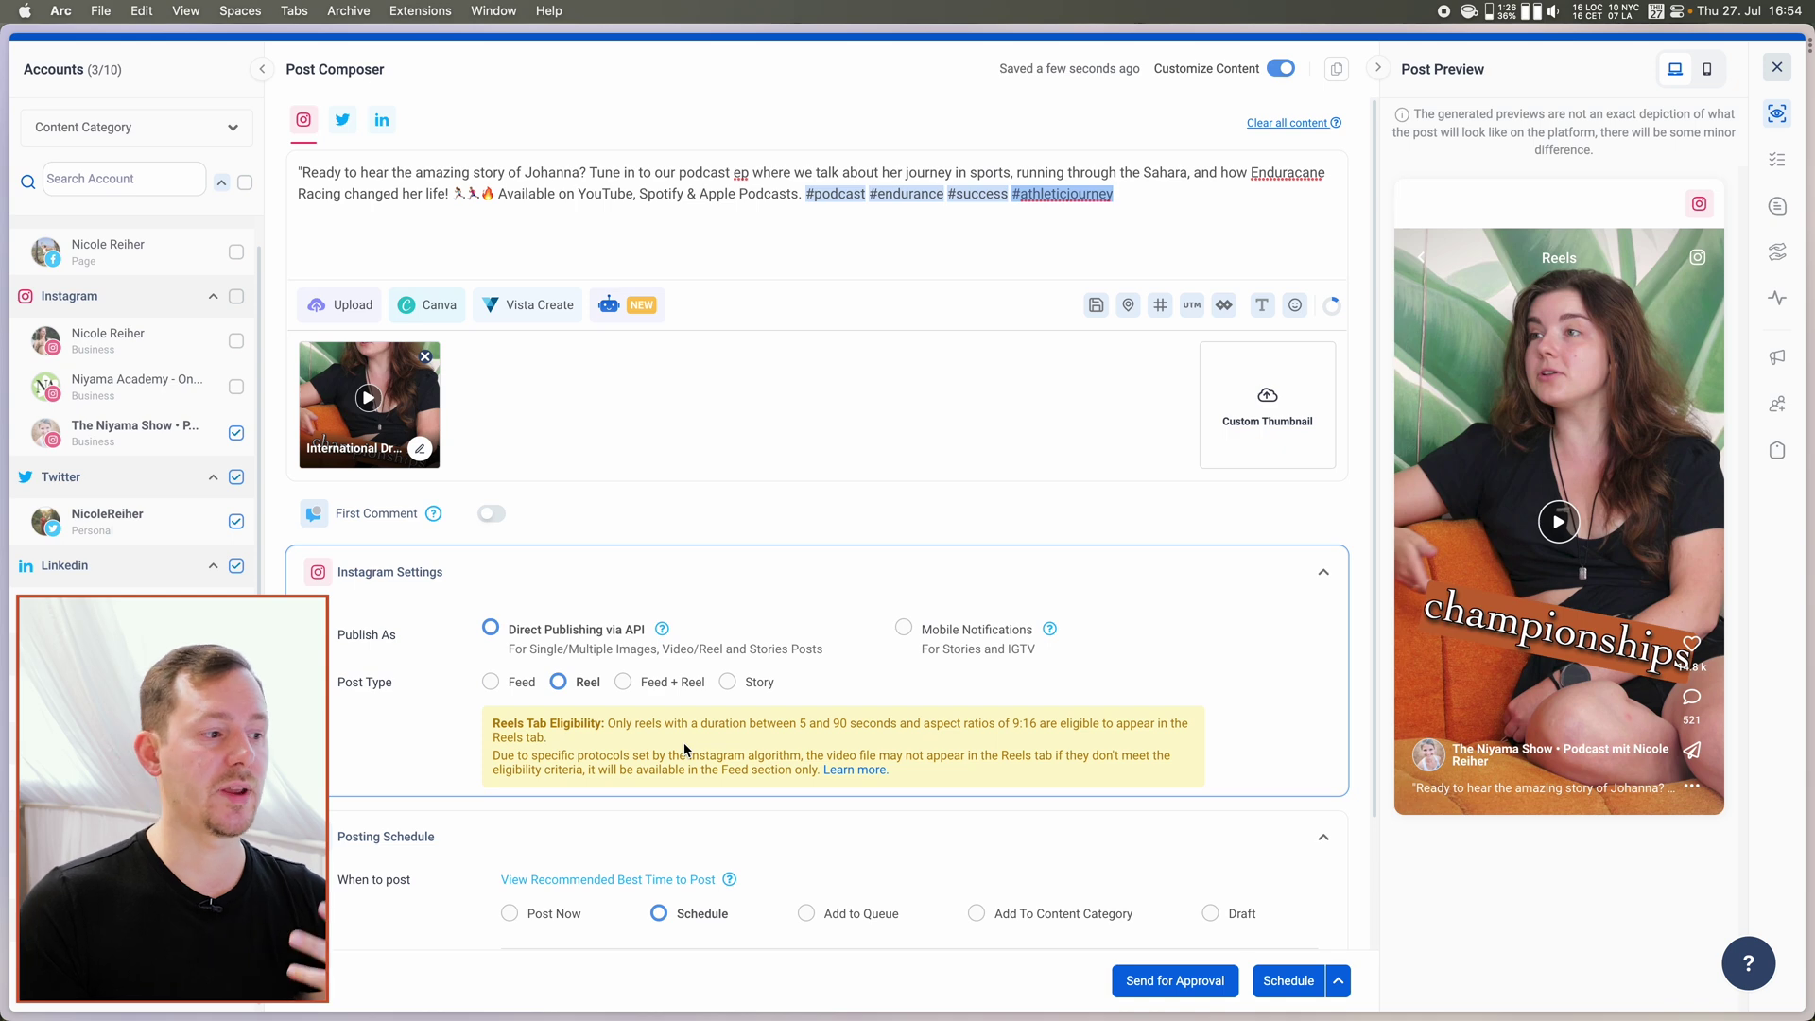
pyautogui.click(492, 684)
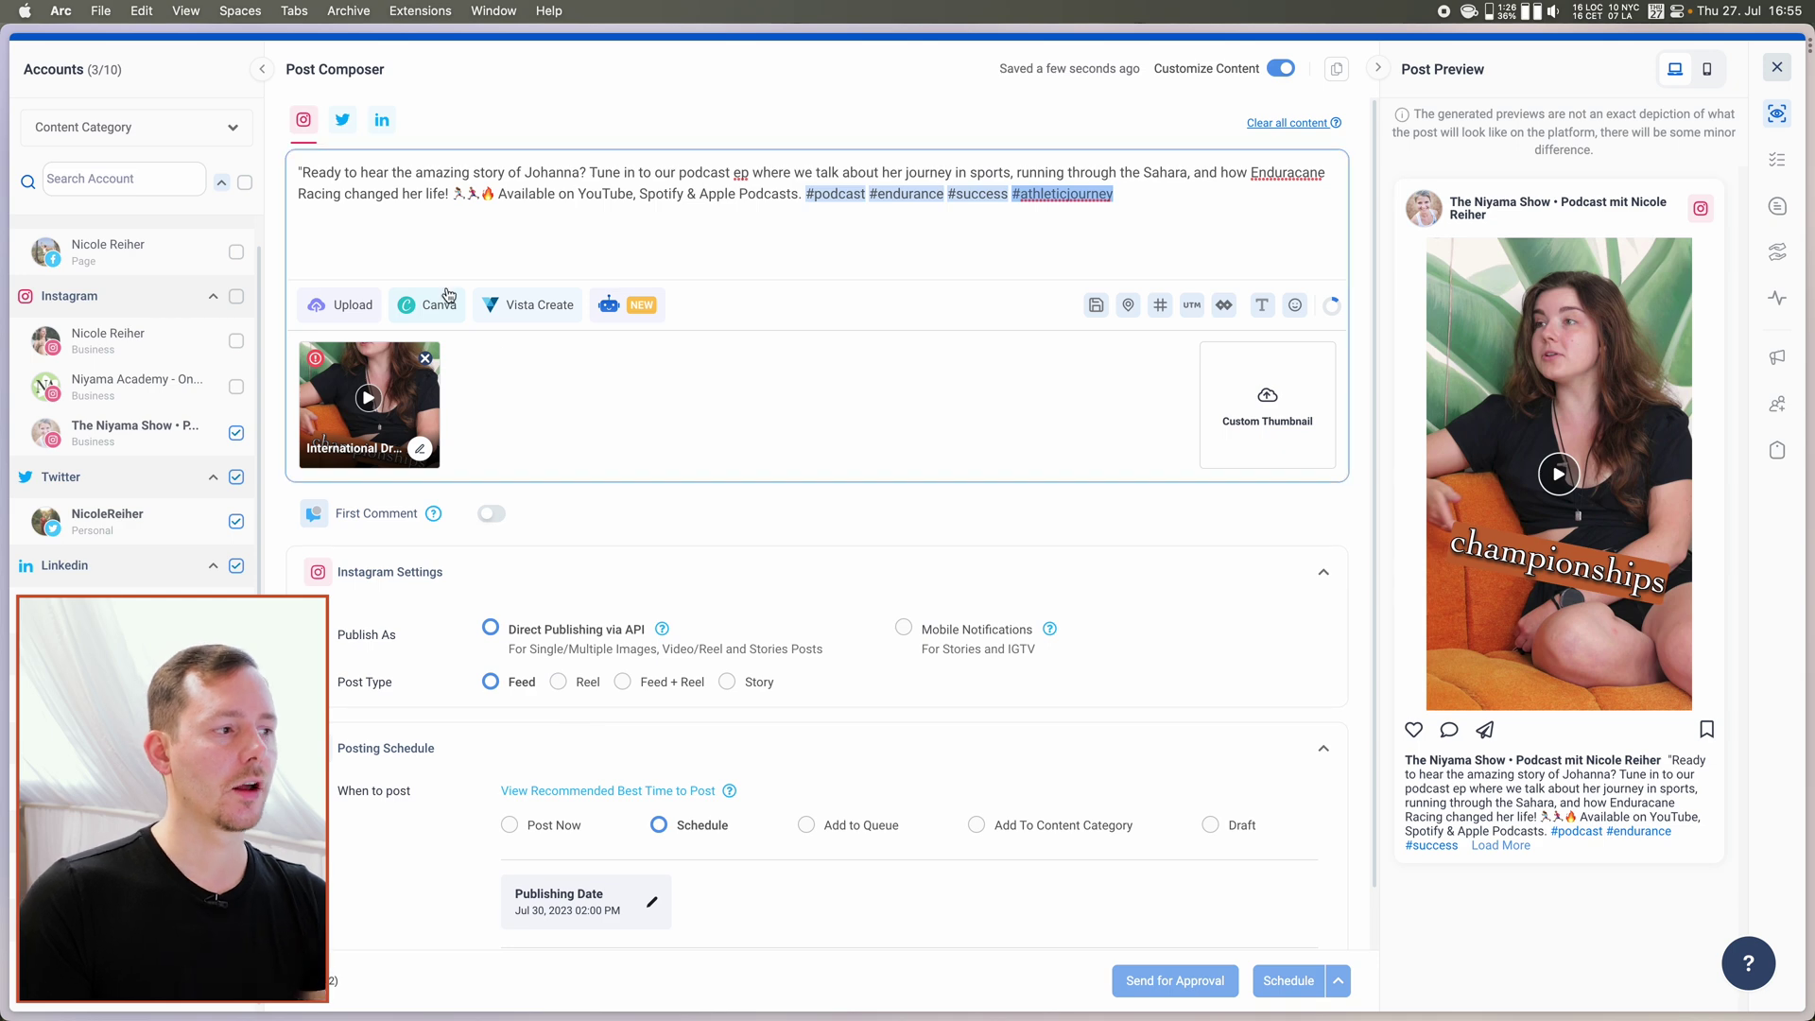
# Add the same media library video to the Twitter version of the post.
pyautogui.click(342, 120)
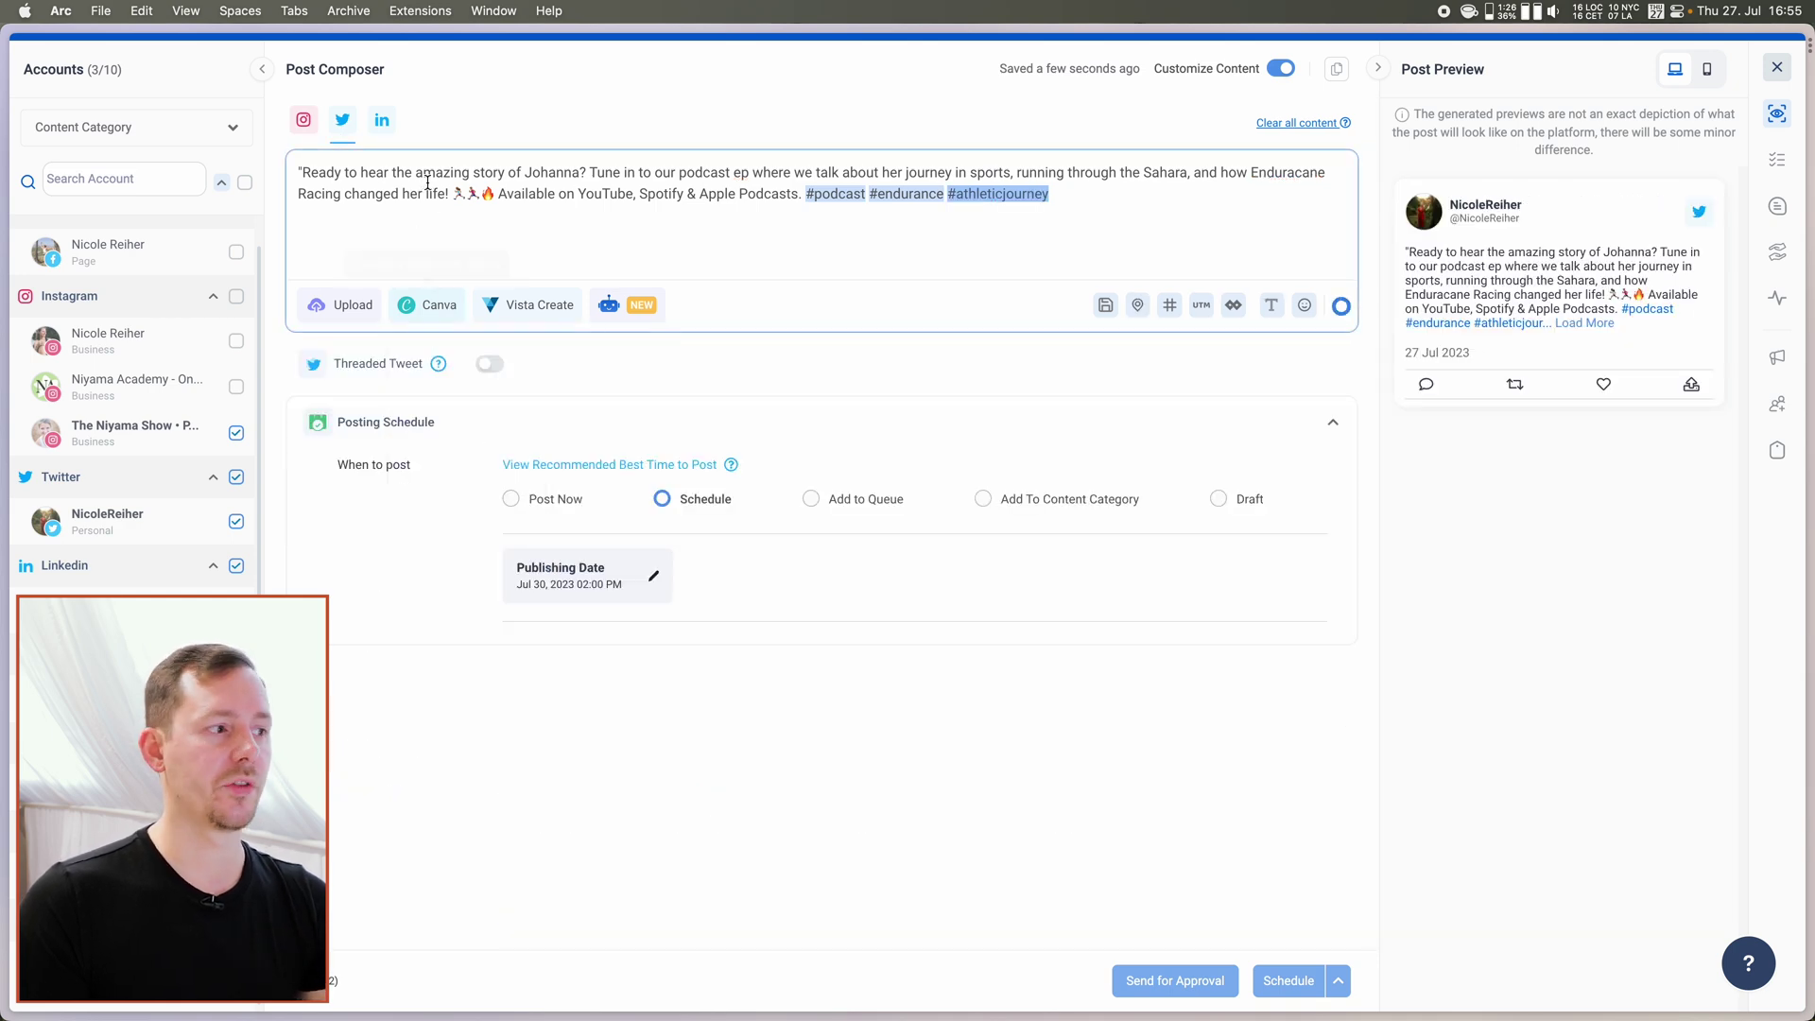
pyautogui.click(338, 304)
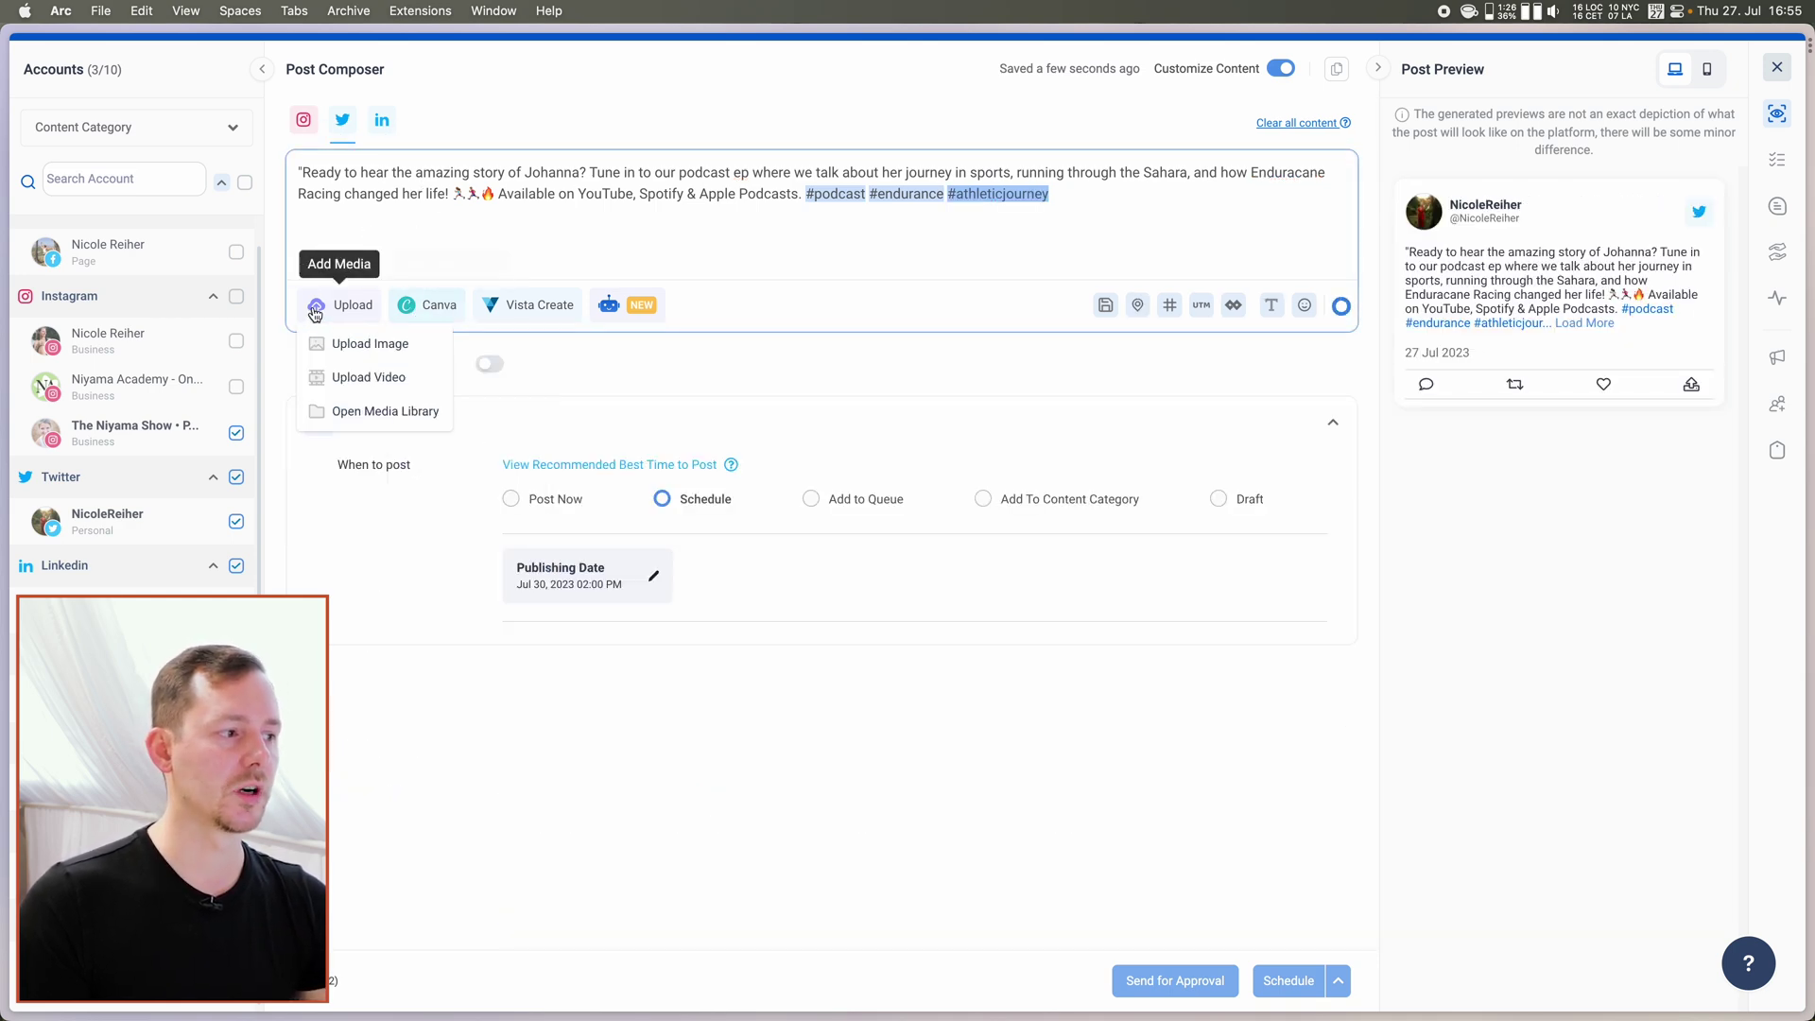
pyautogui.click(357, 407)
pyautogui.click(955, 747)
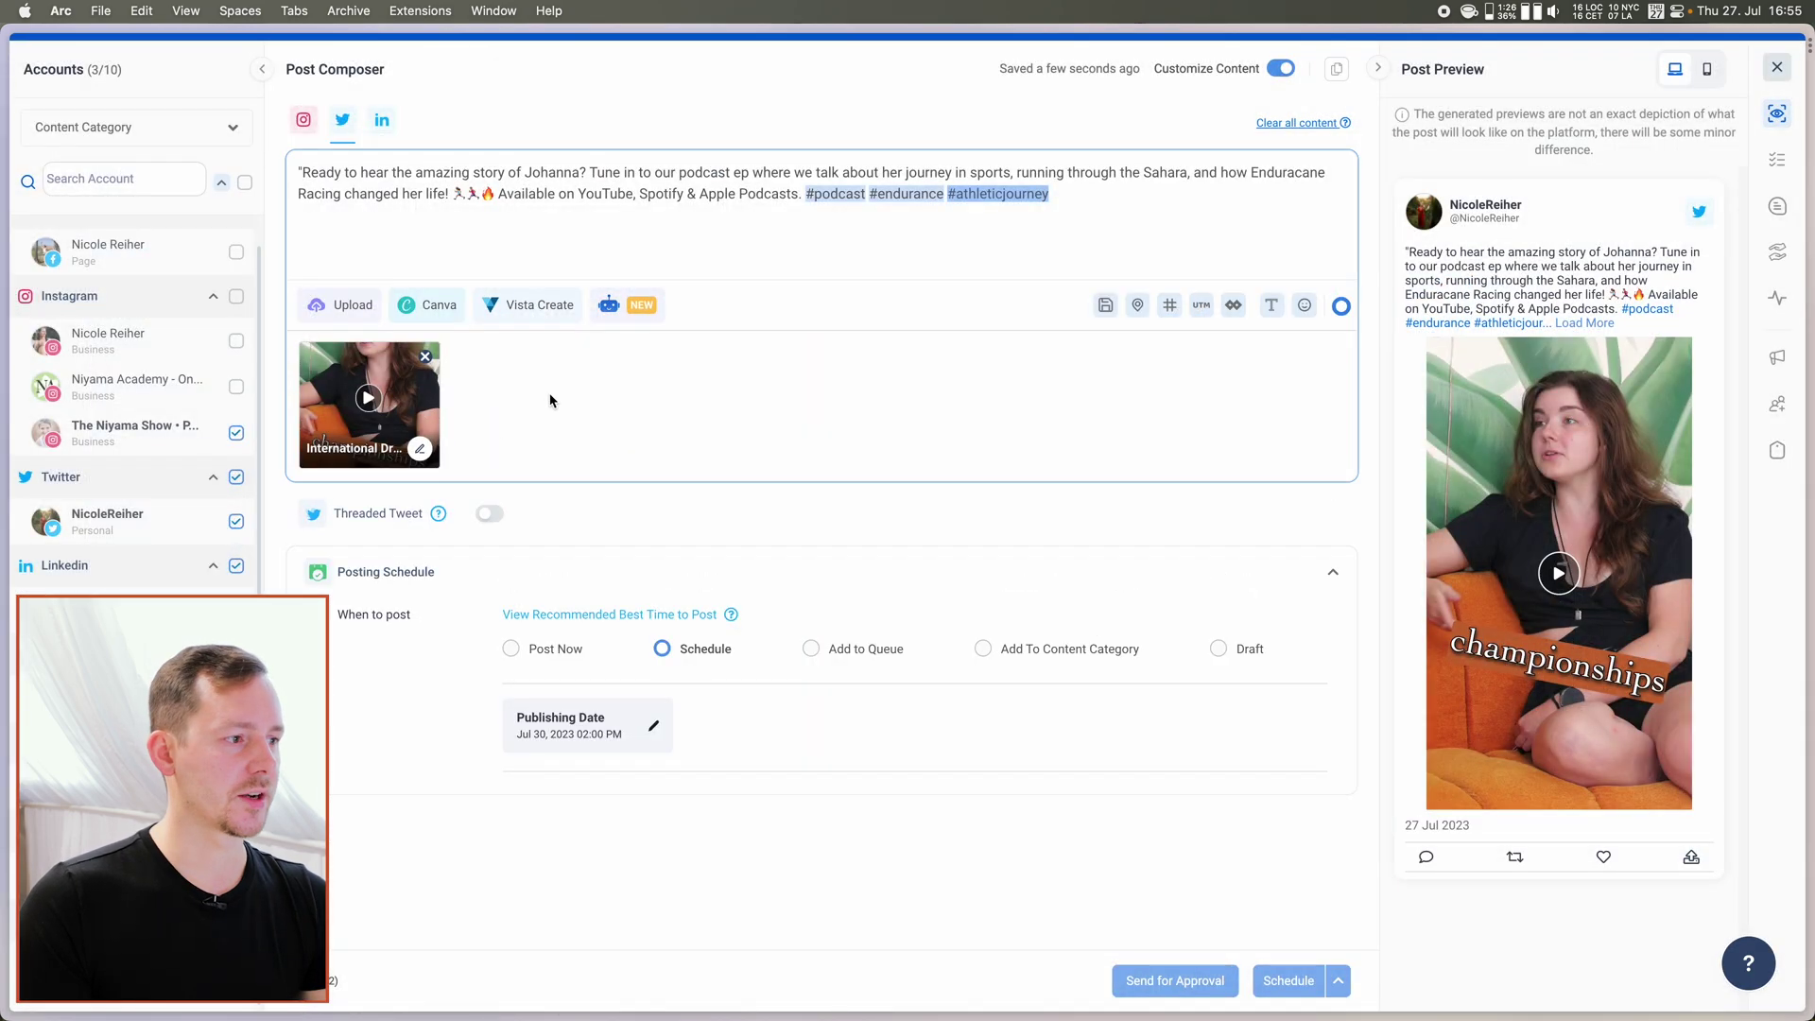
# Attach the same video to the LinkedIn version of the post from the media library.
pyautogui.click(382, 120)
pyautogui.click(439, 306)
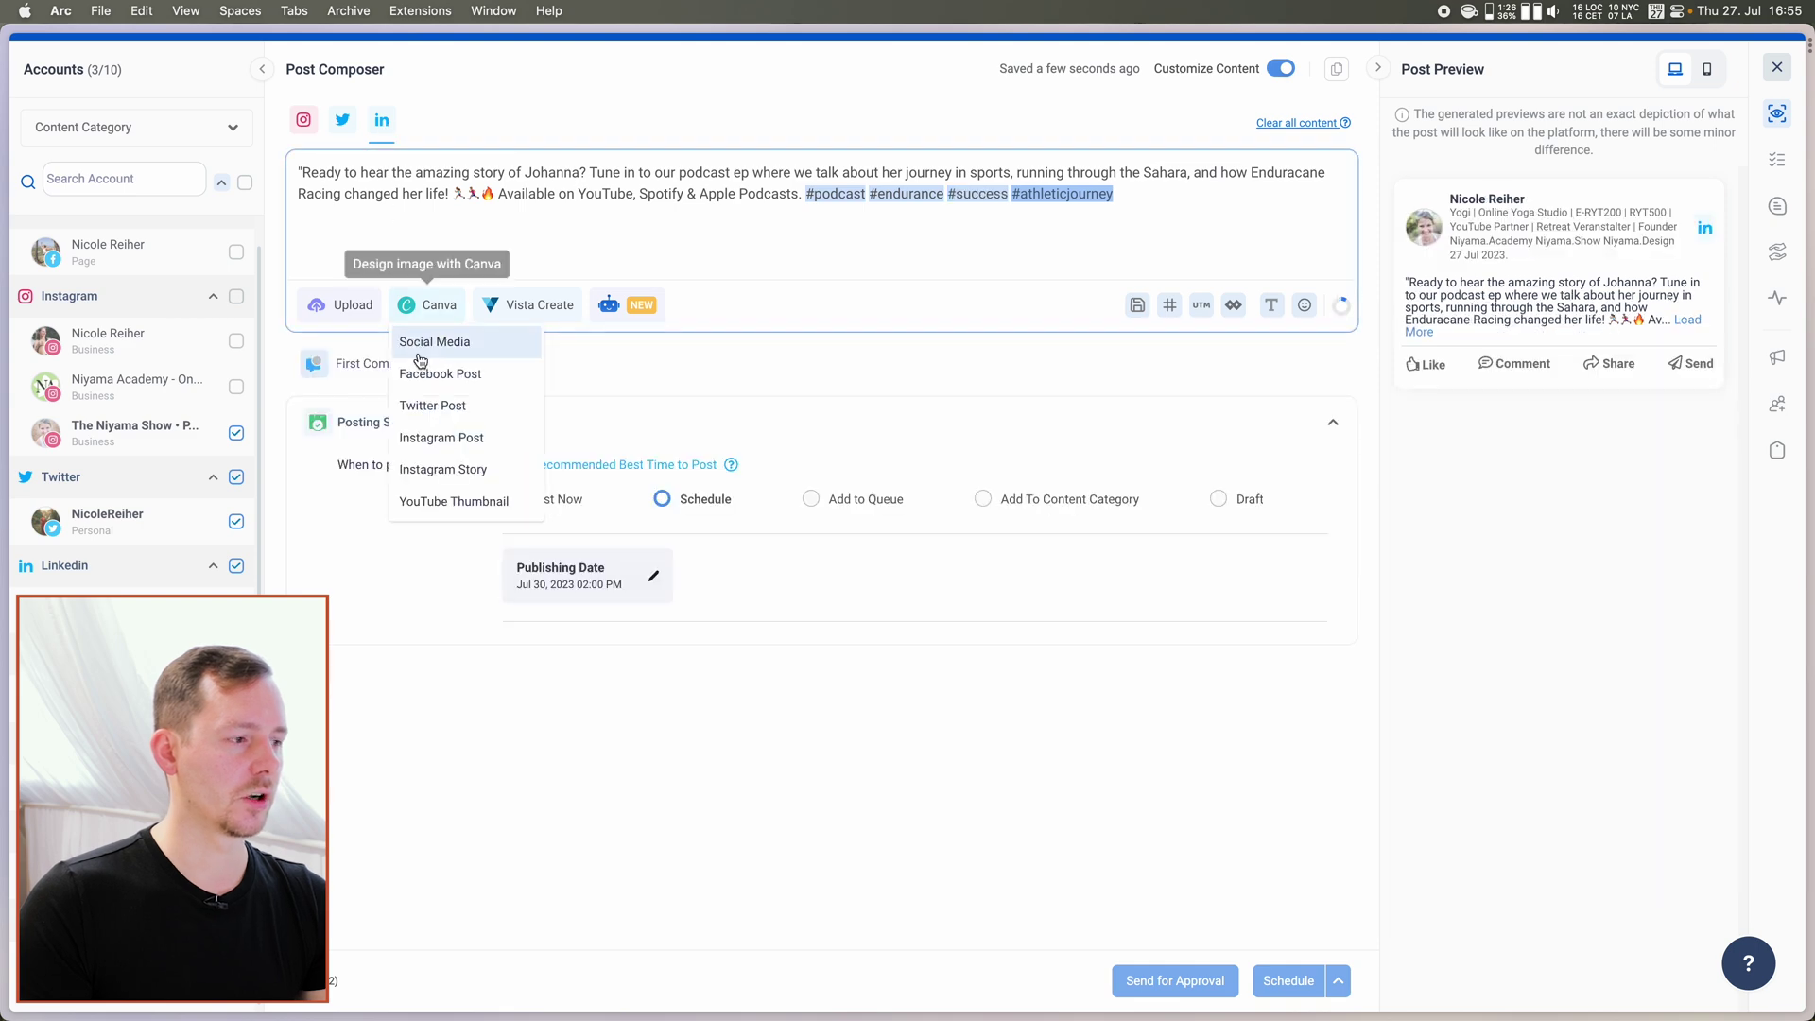
pyautogui.click(349, 305)
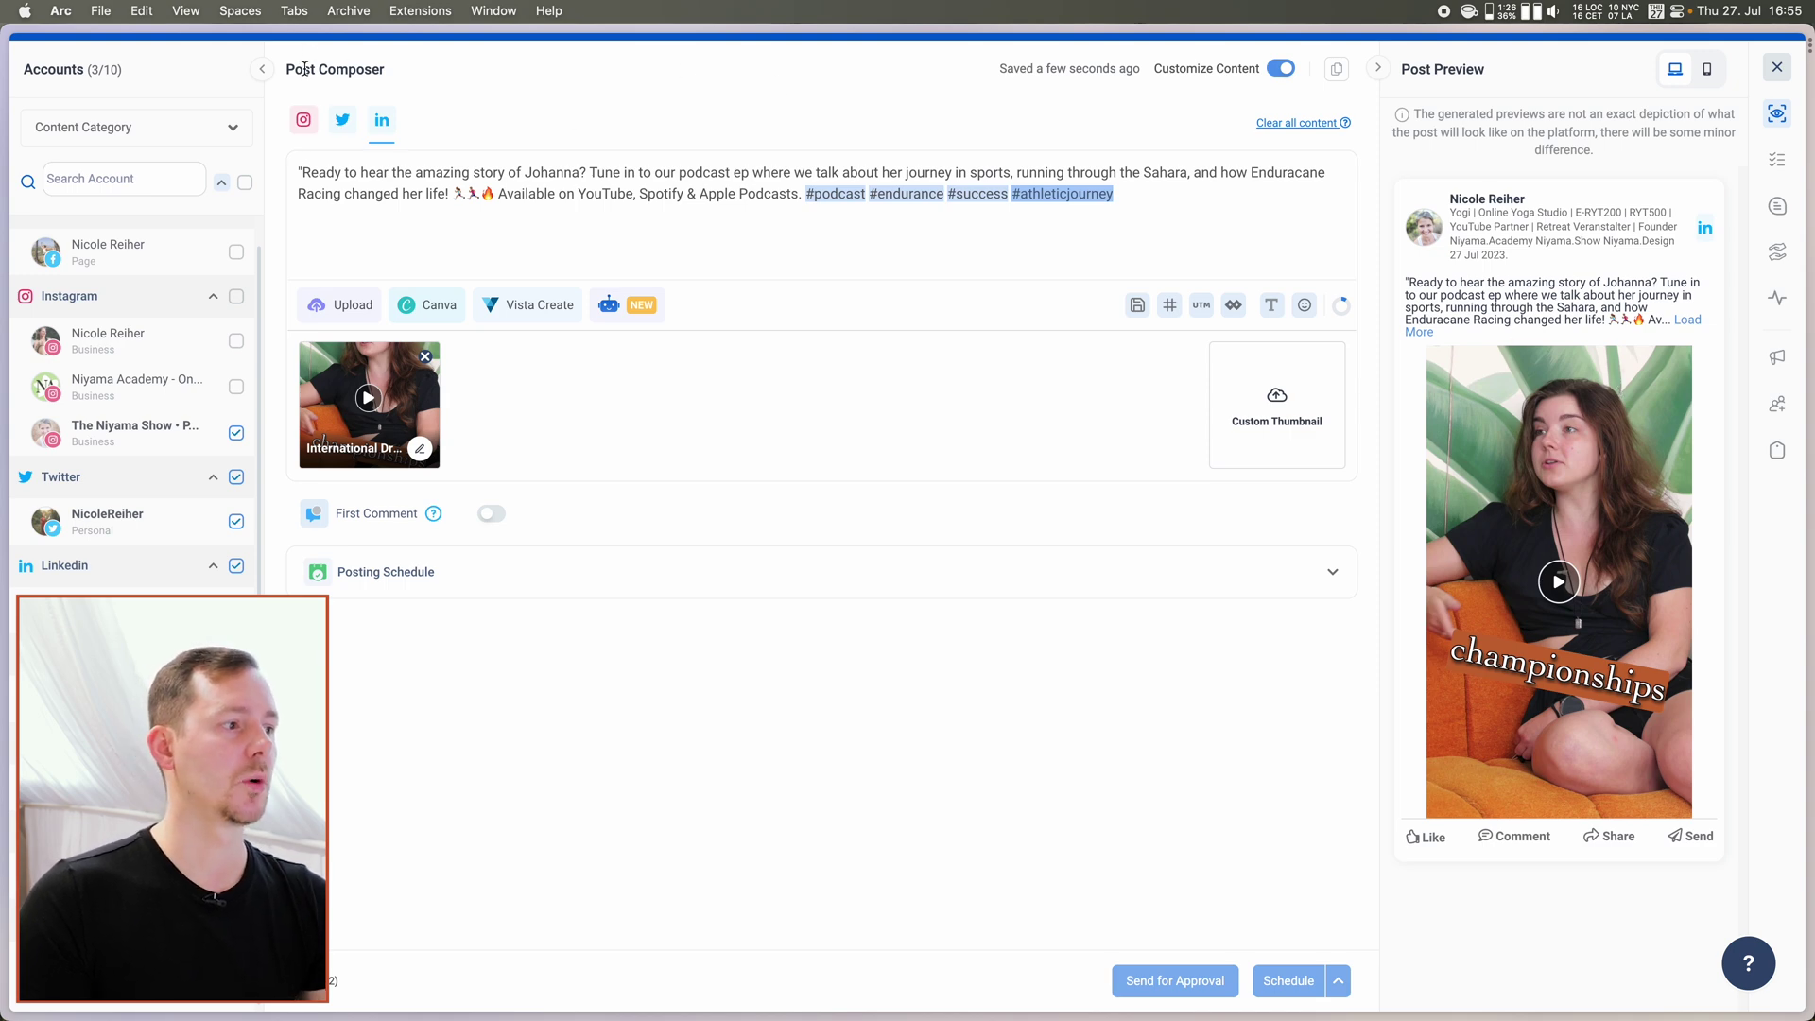
# Check the video in the Twitter version and set the Instagram post type to Reel.
pyautogui.click(342, 121)
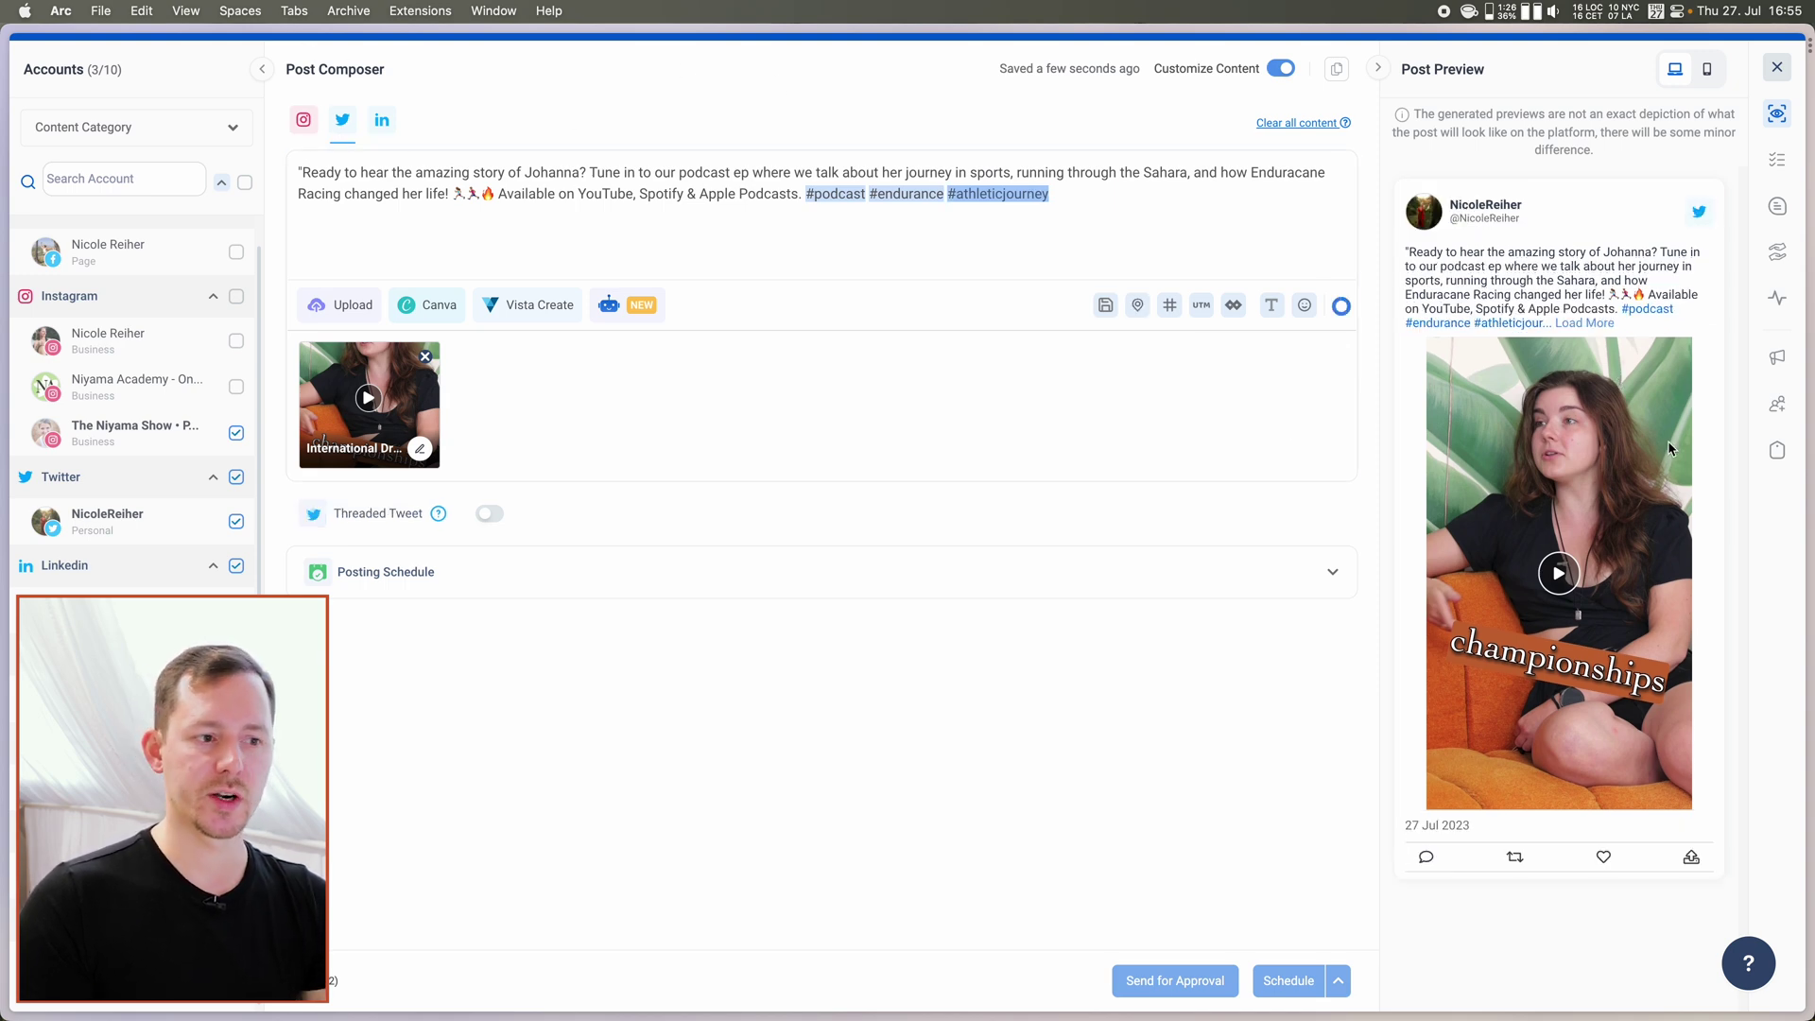
pyautogui.click(303, 119)
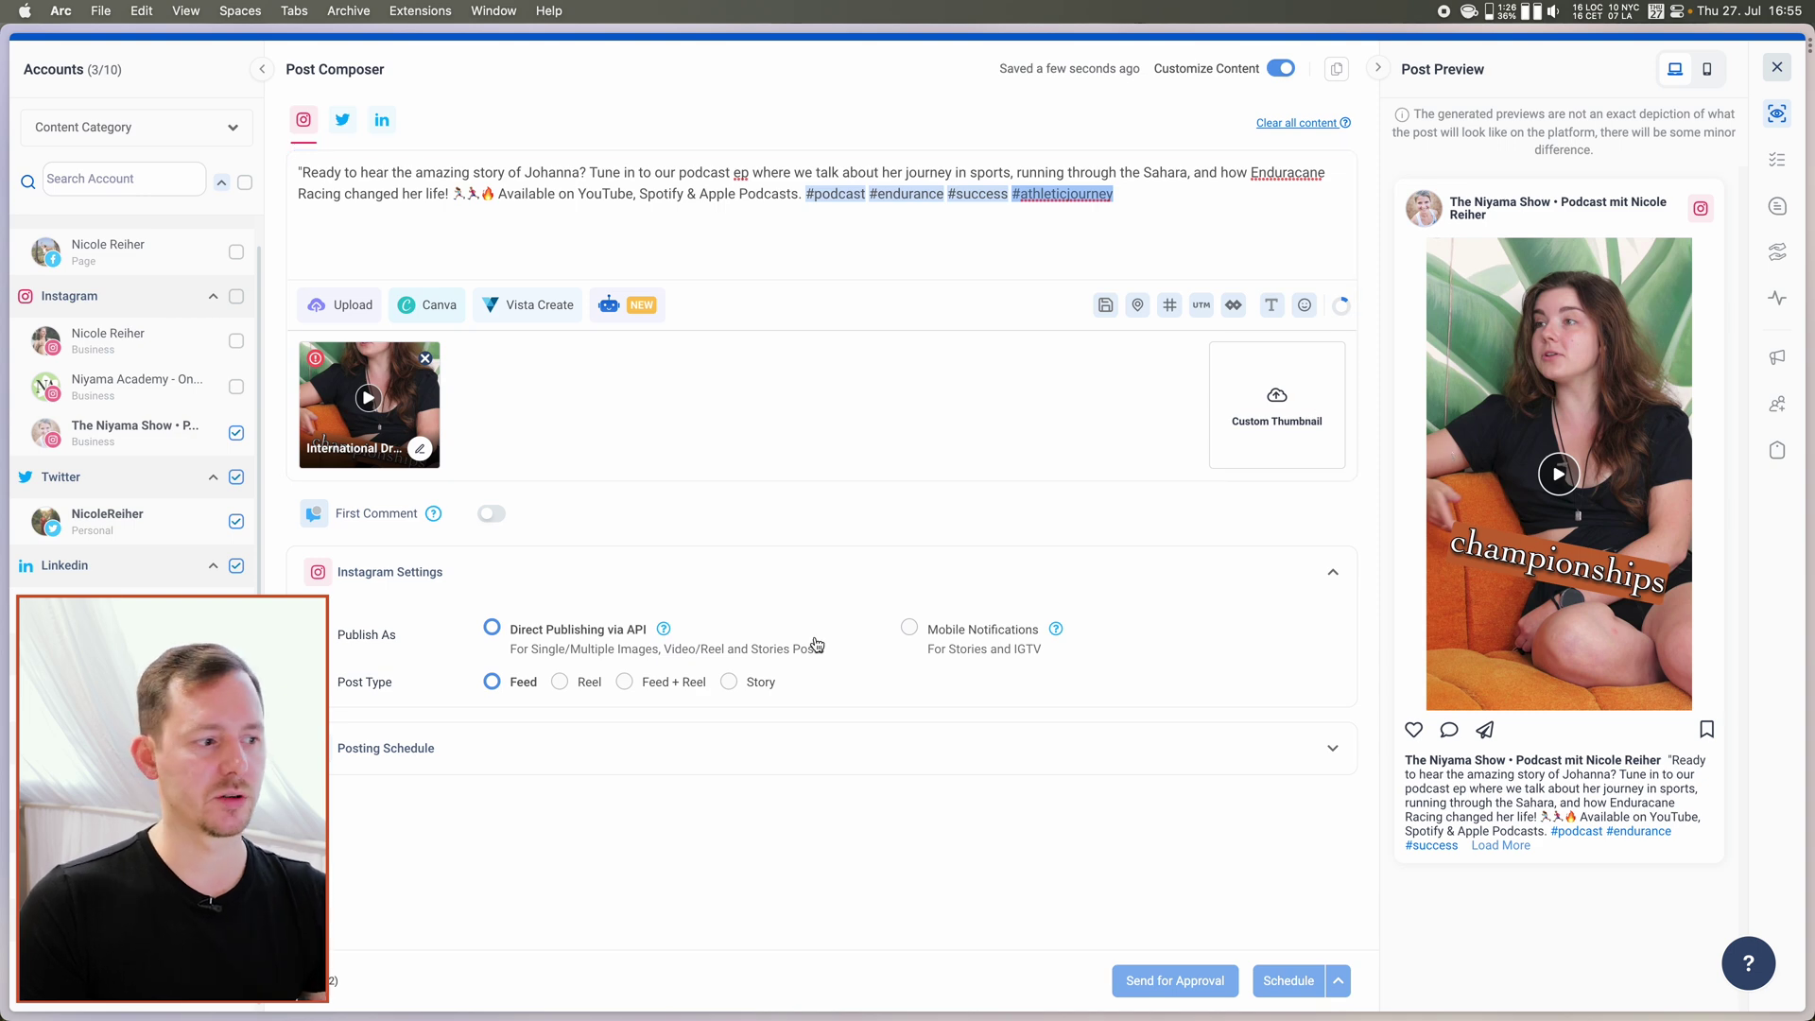
pyautogui.click(584, 693)
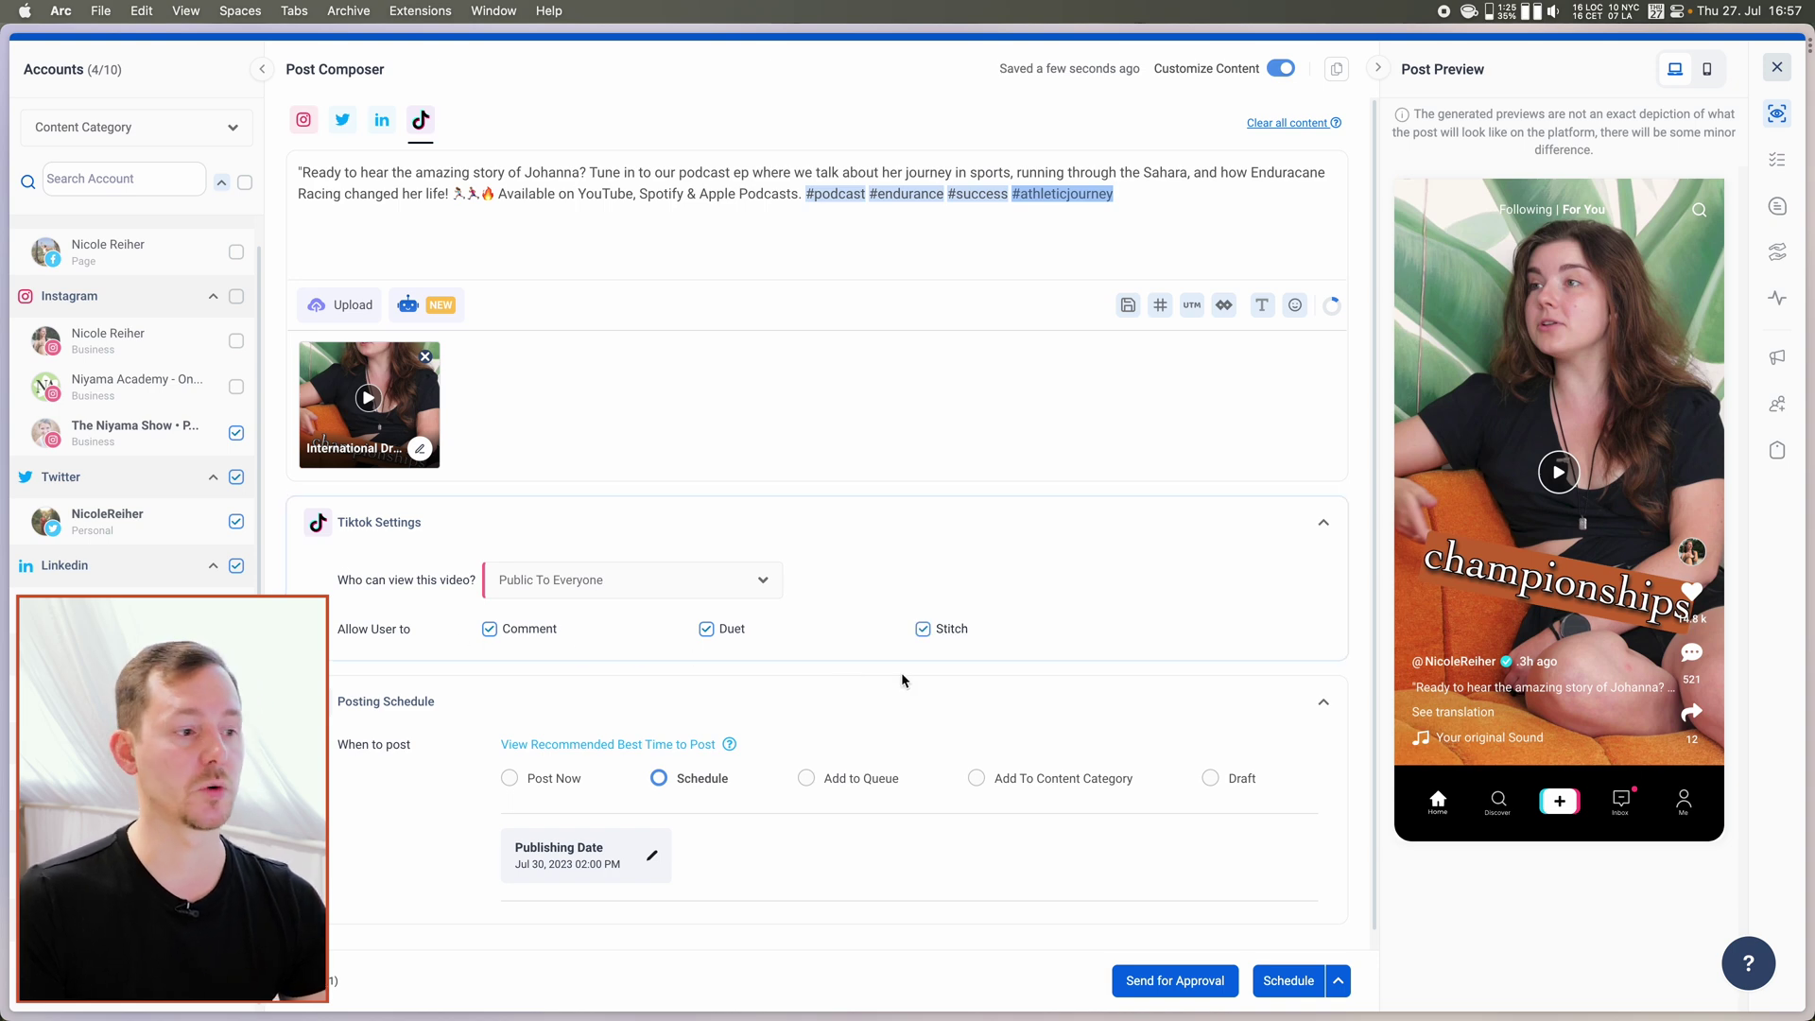
# Try the Post Now option and return to scheduled publishing on Jul 30, 2023 at 02:00 PM.
pyautogui.click(512, 779)
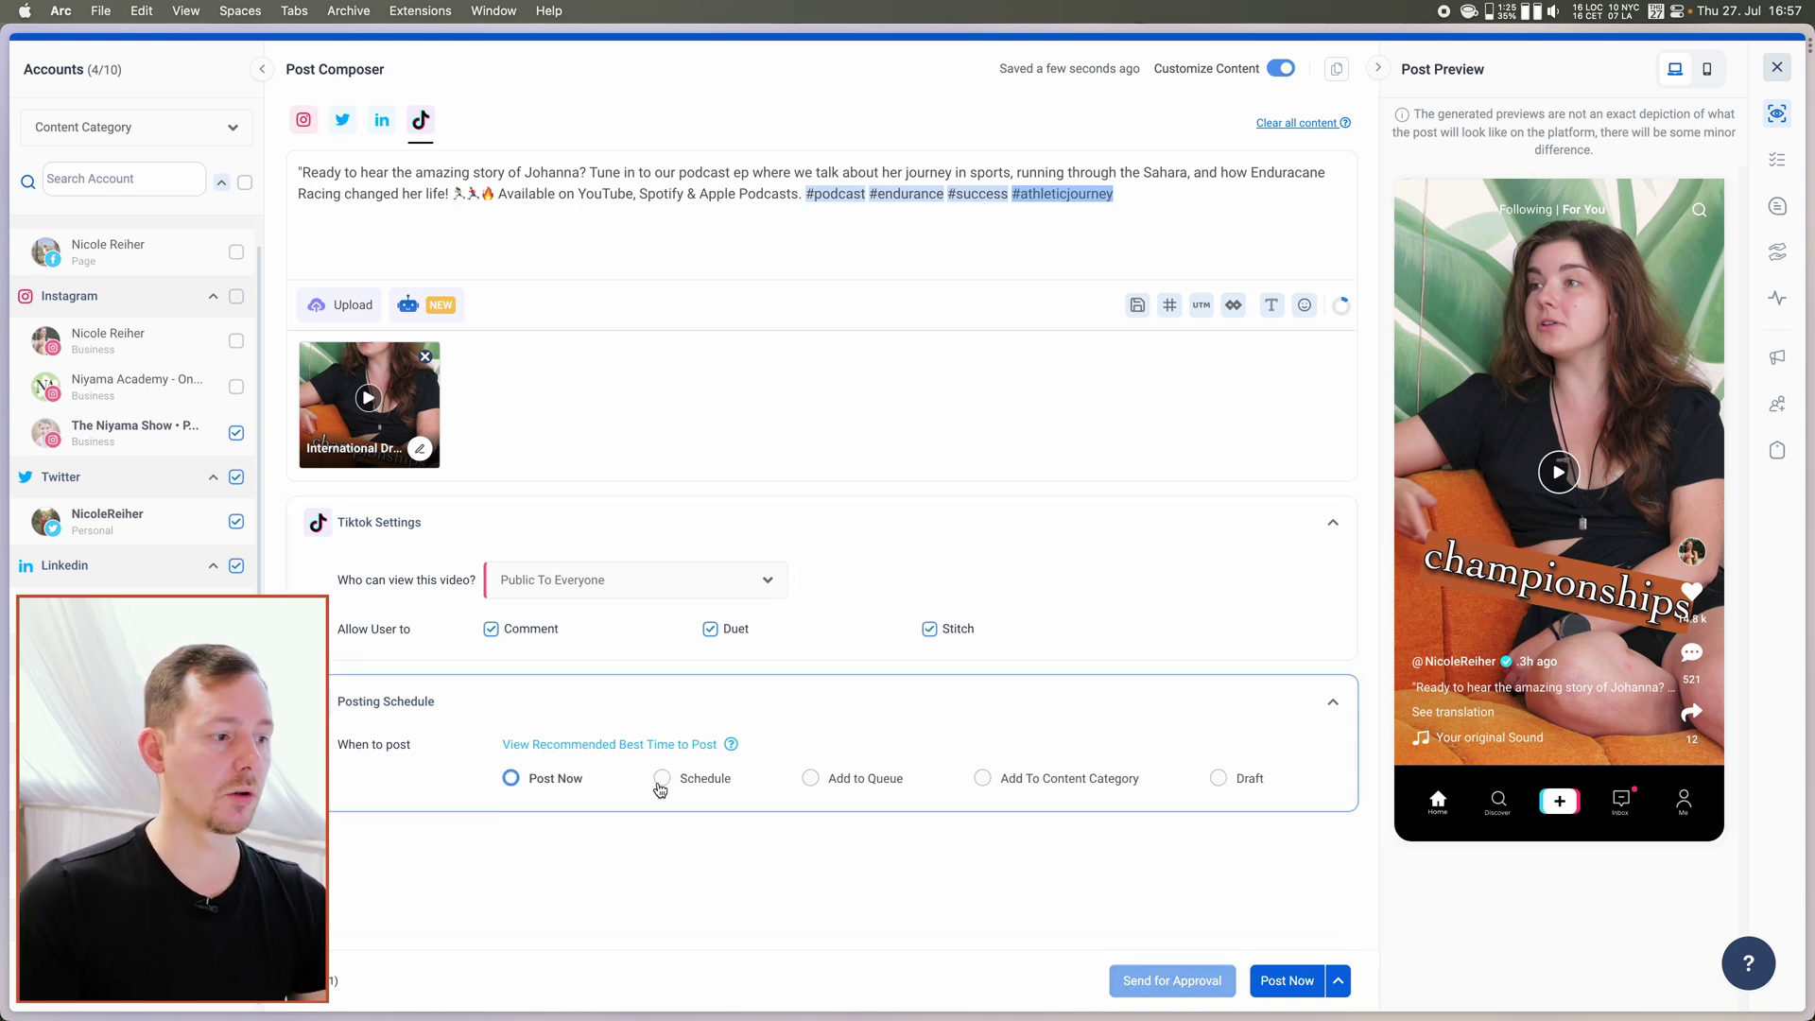
pyautogui.click(658, 778)
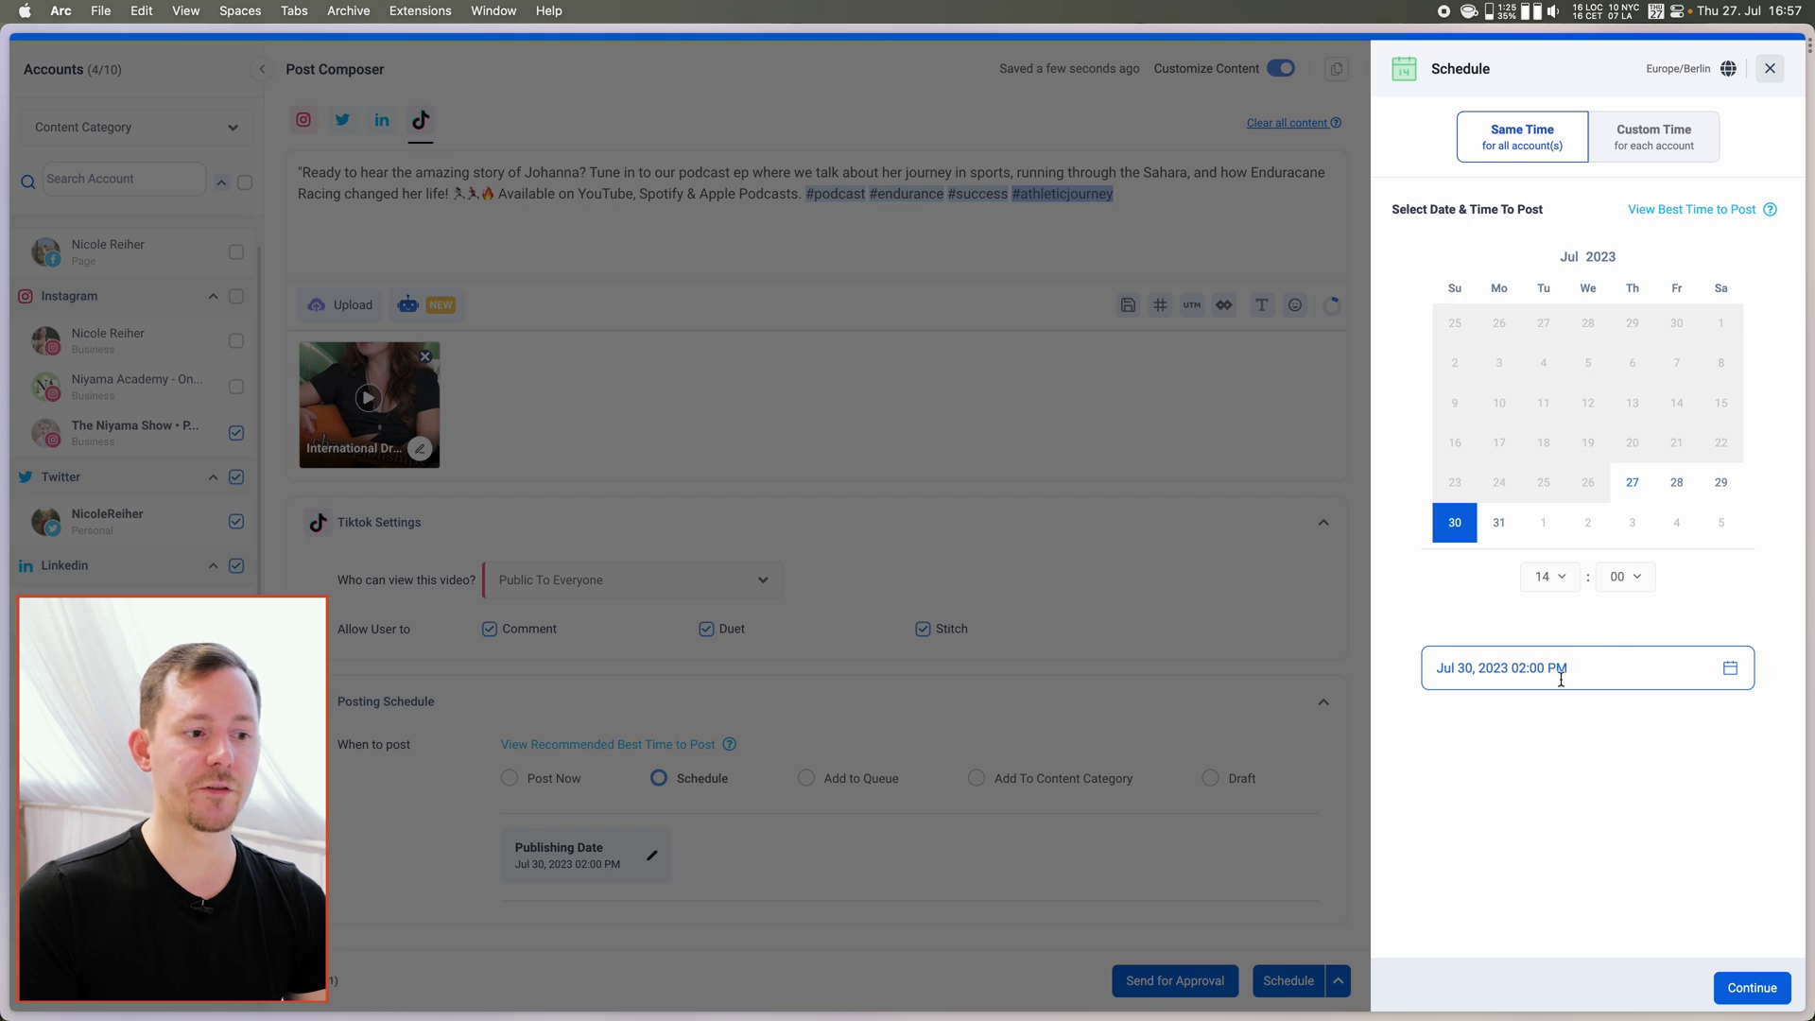
pyautogui.click(900, 859)
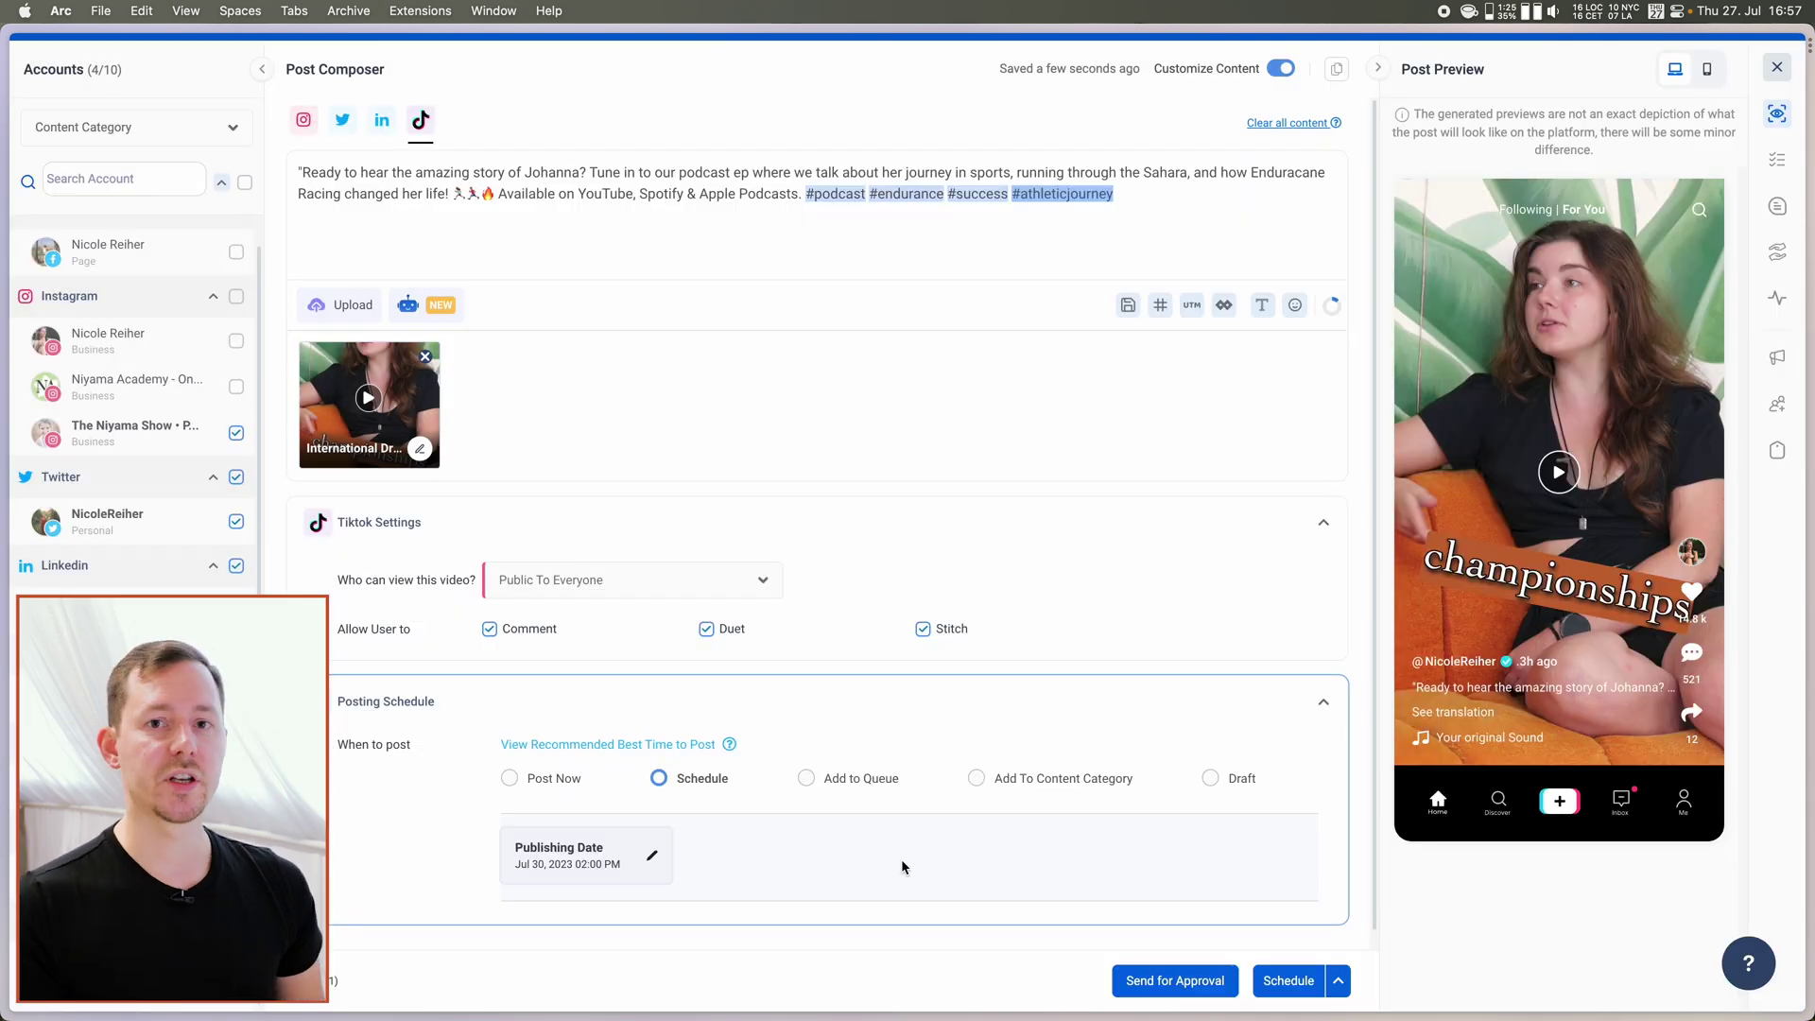